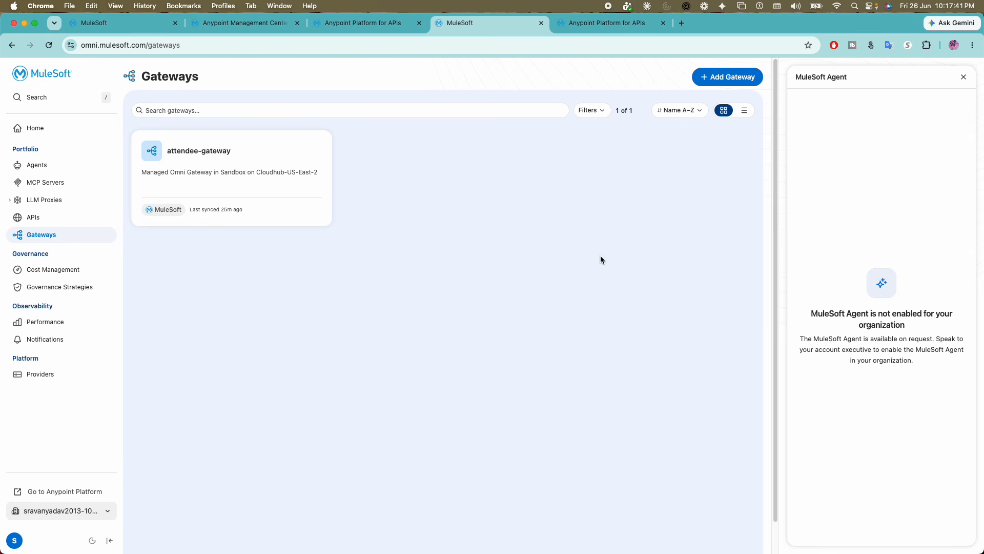
Switch to Anypoint Platform and open the Exchange asset catalog
click(589, 28)
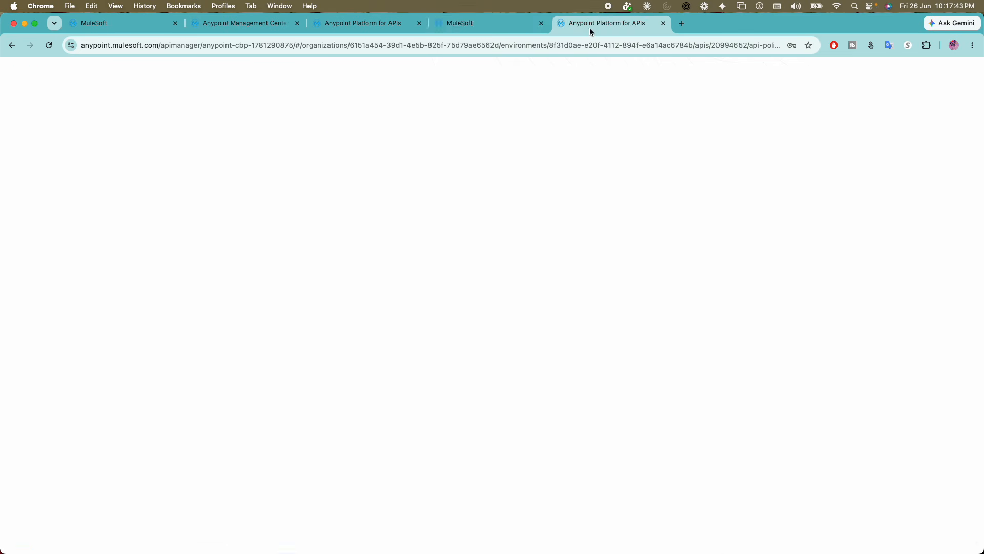
click(72, 93)
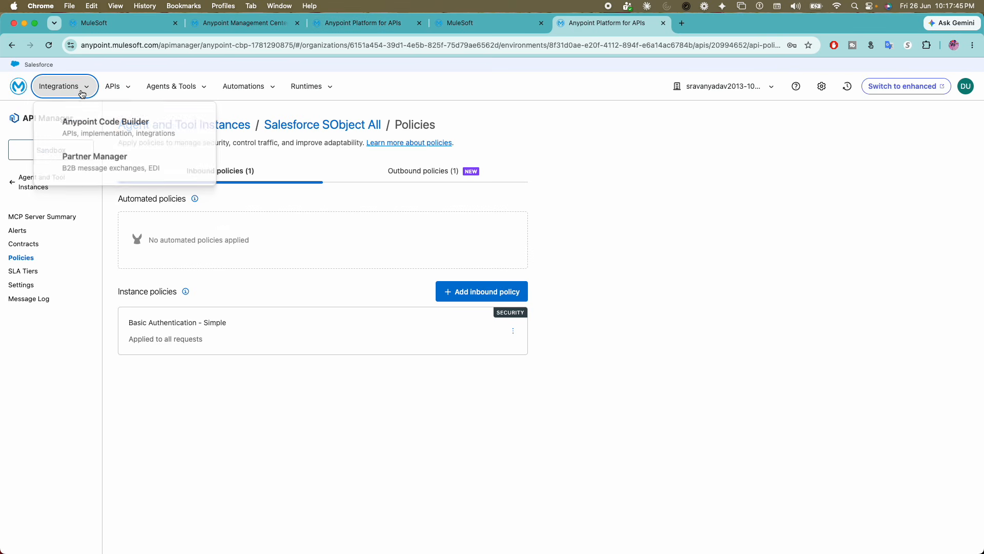
click(116, 89)
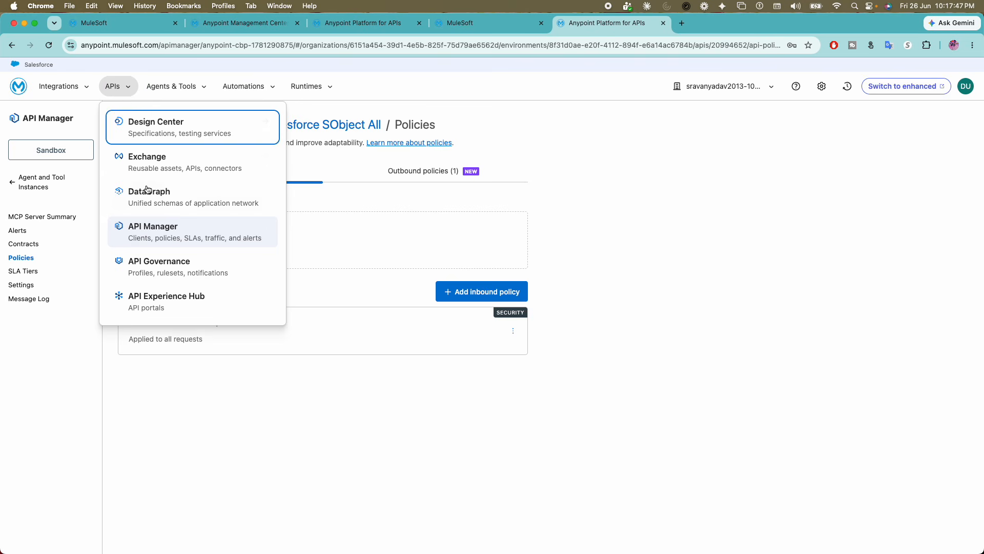
click(149, 165)
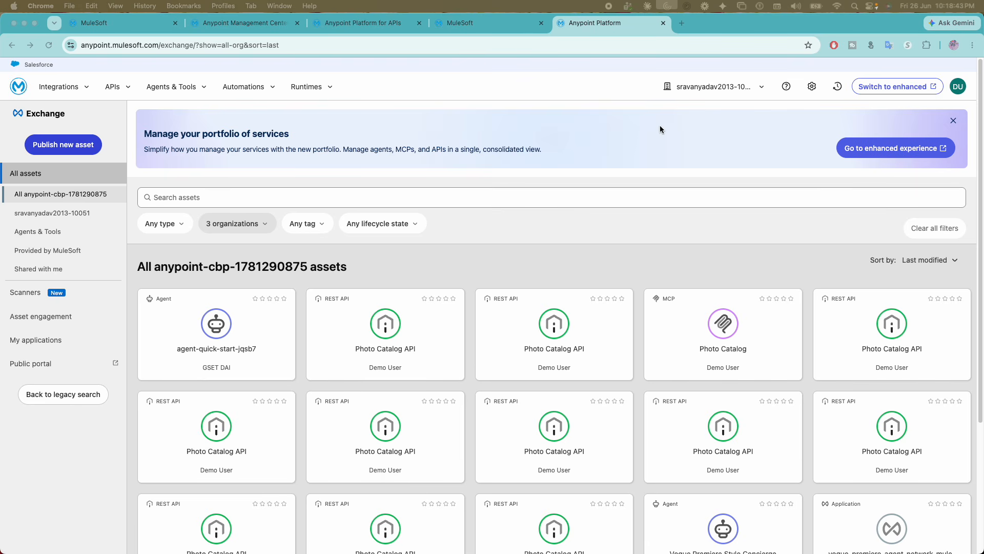
click(466, 28)
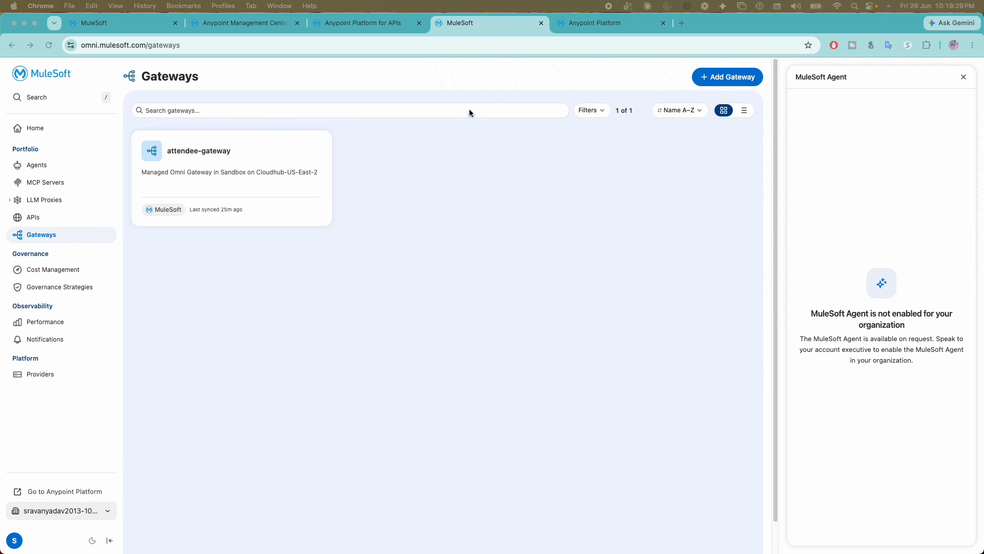
click(601, 29)
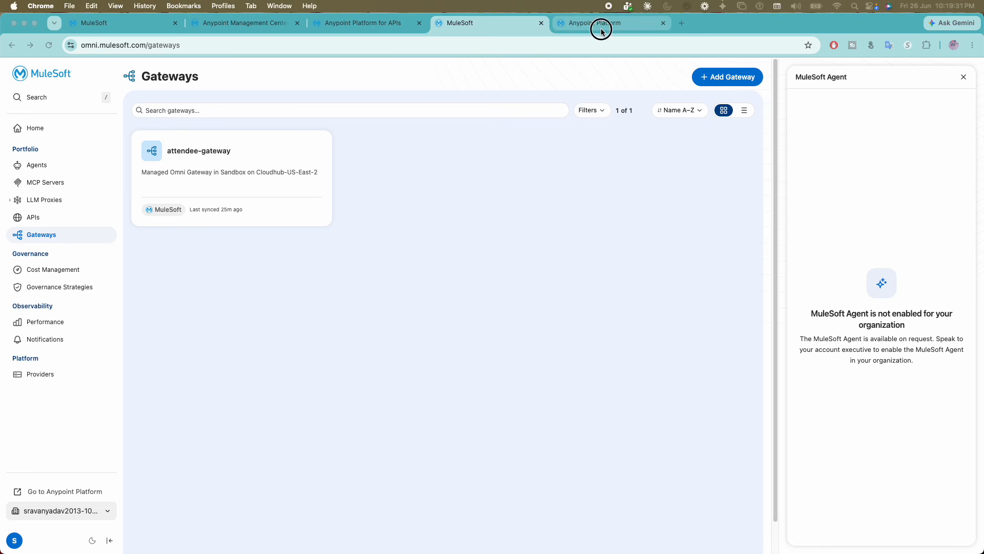
click(122, 91)
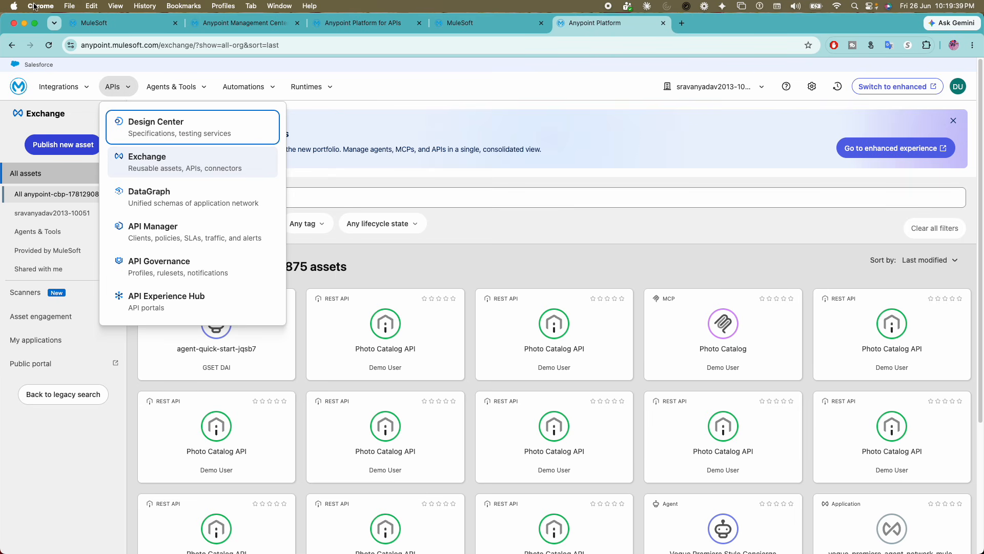
Switch to the MuleSoft portfolio site and open the Photo Catalog API from its list of APIs
click(468, 23)
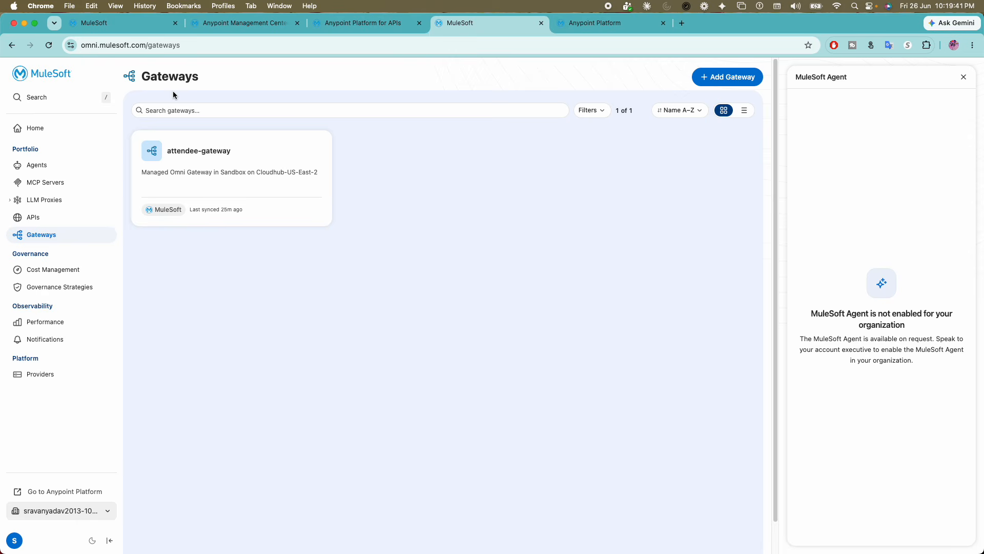
click(40, 219)
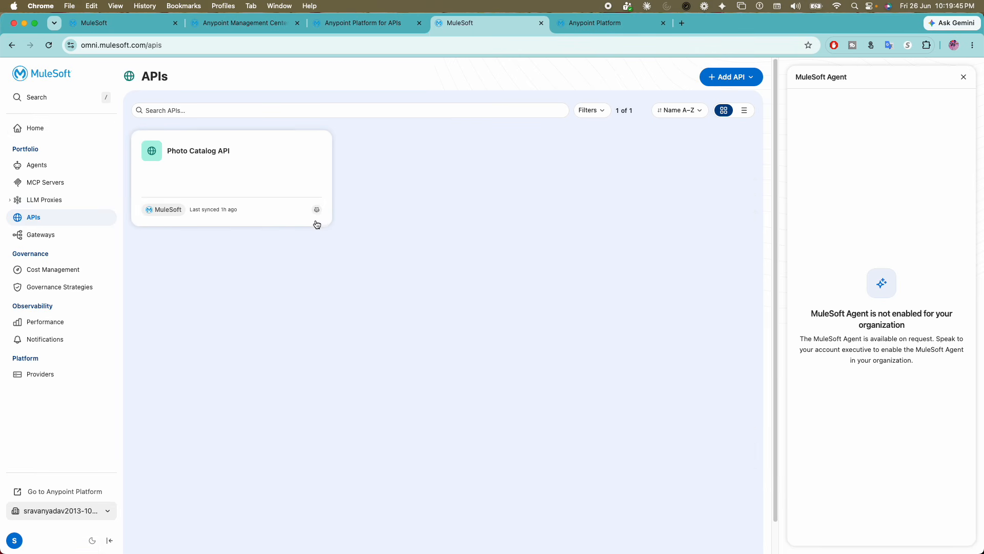
click(293, 181)
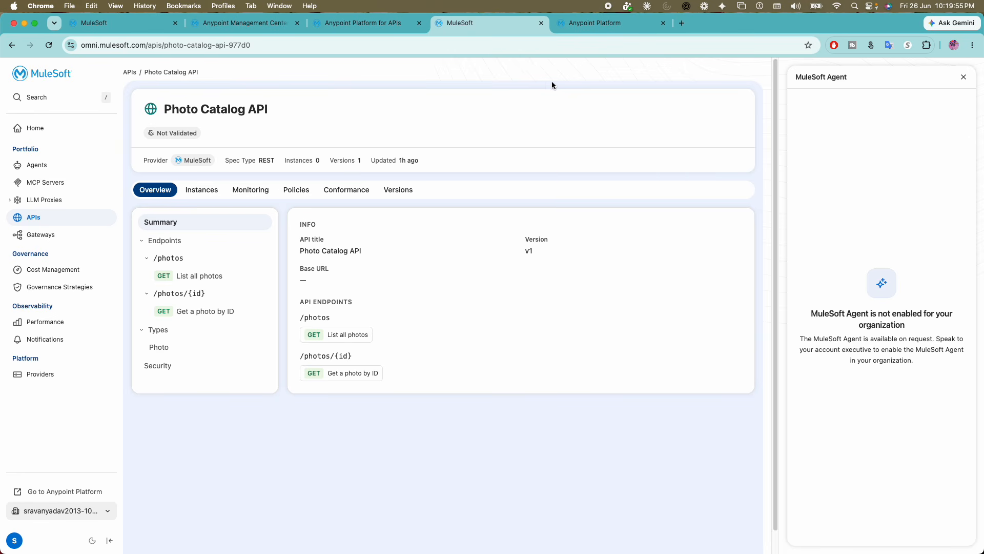
Switch to Exchange in Anypoint Platform, open a Photo Catalog API asset and examine its page and version options
click(583, 27)
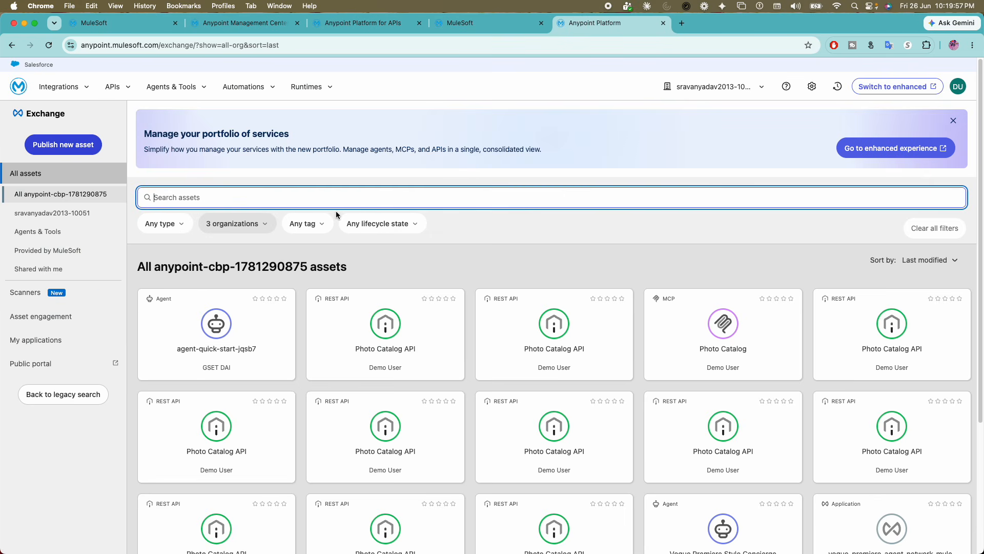
click(408, 323)
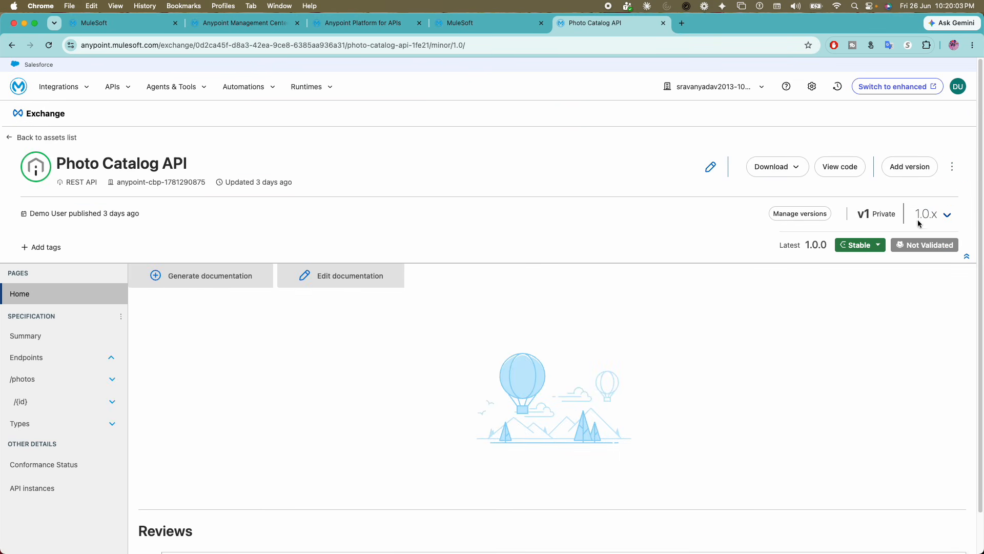
click(946, 216)
click(747, 332)
scroll(724, 326, down, 2)
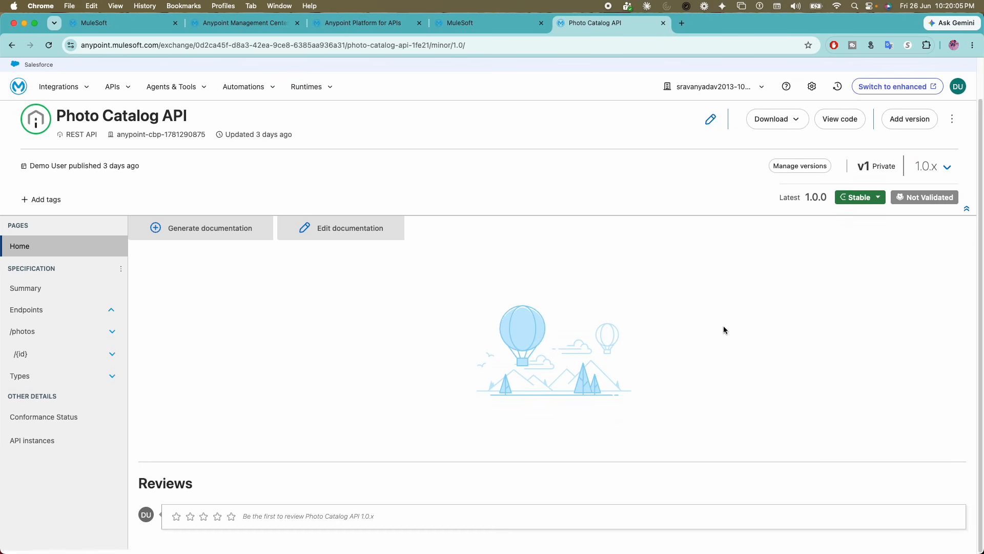
scroll(726, 325, up, 3)
scroll(728, 322, down, 1)
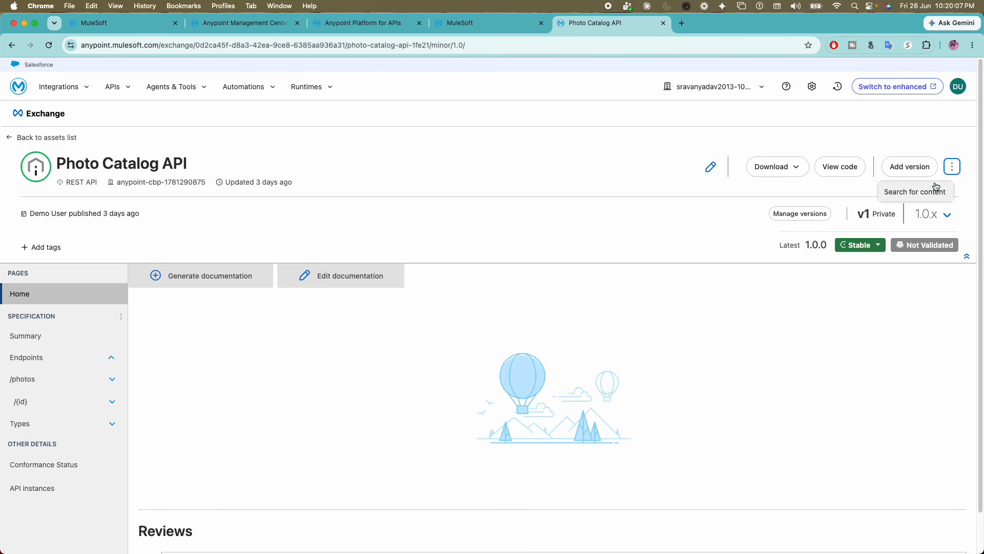
Return to the MuleSoft portfolio site and check the Photo Catalog API's instances and overview
click(491, 28)
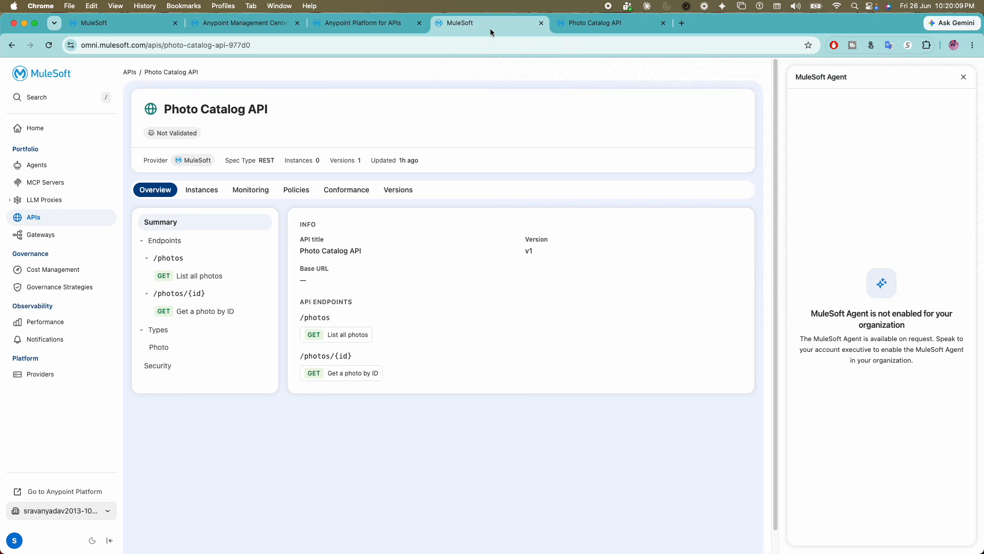
click(202, 189)
click(147, 190)
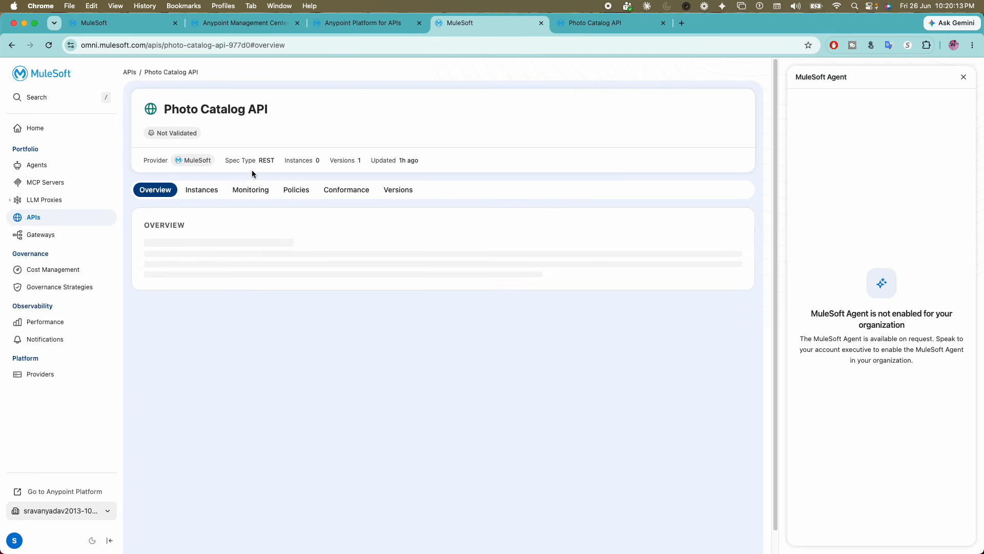
Go back to the list of APIs and start registering a new API manually
click(72, 218)
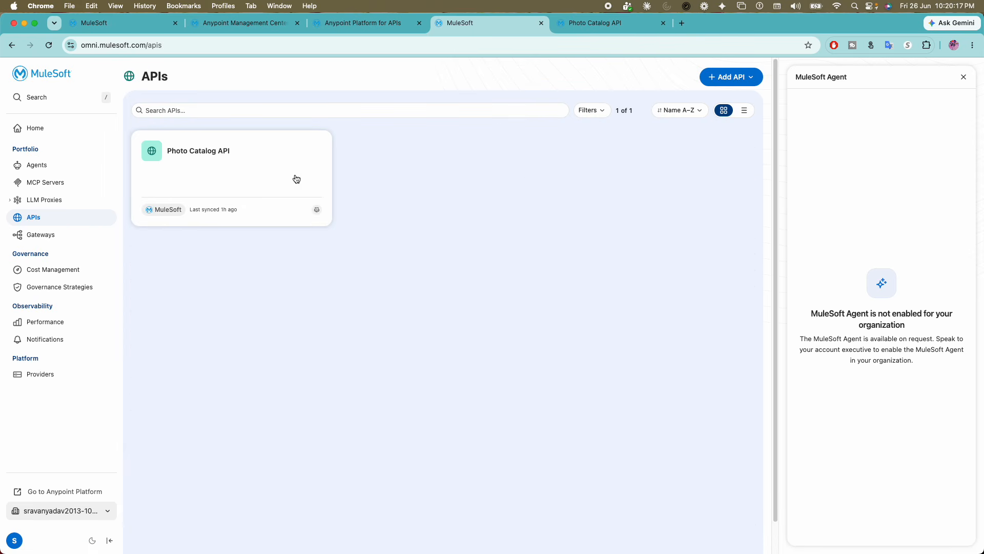
click(737, 86)
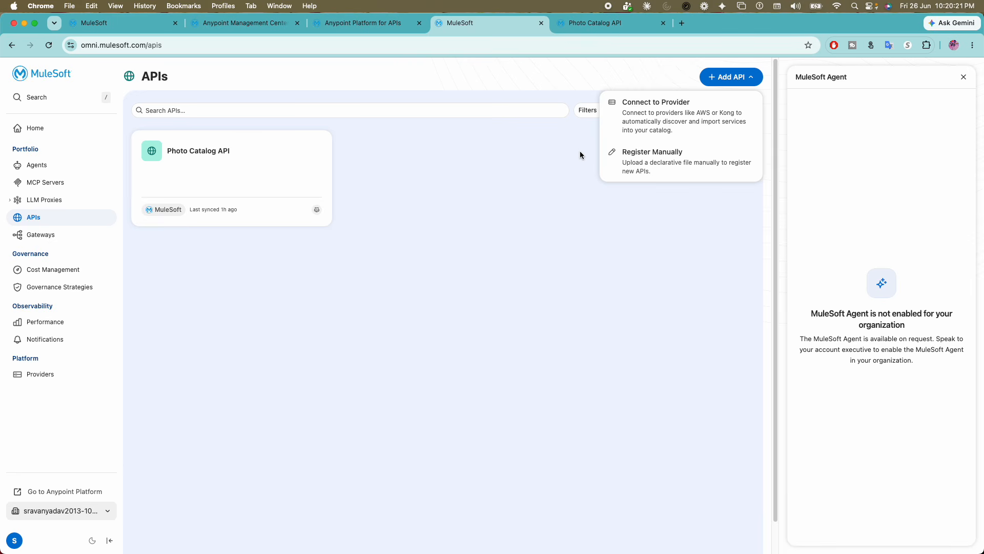
click(494, 170)
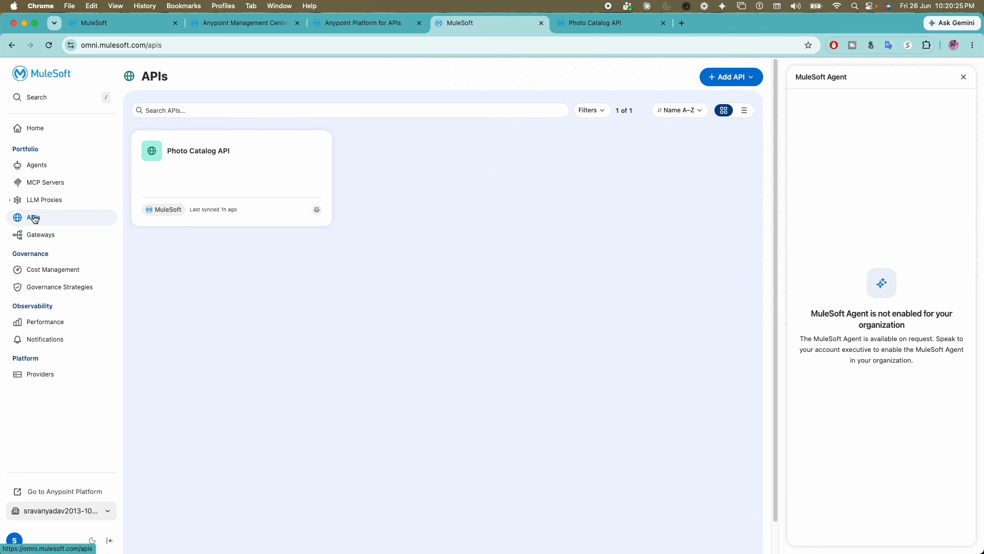
click(718, 76)
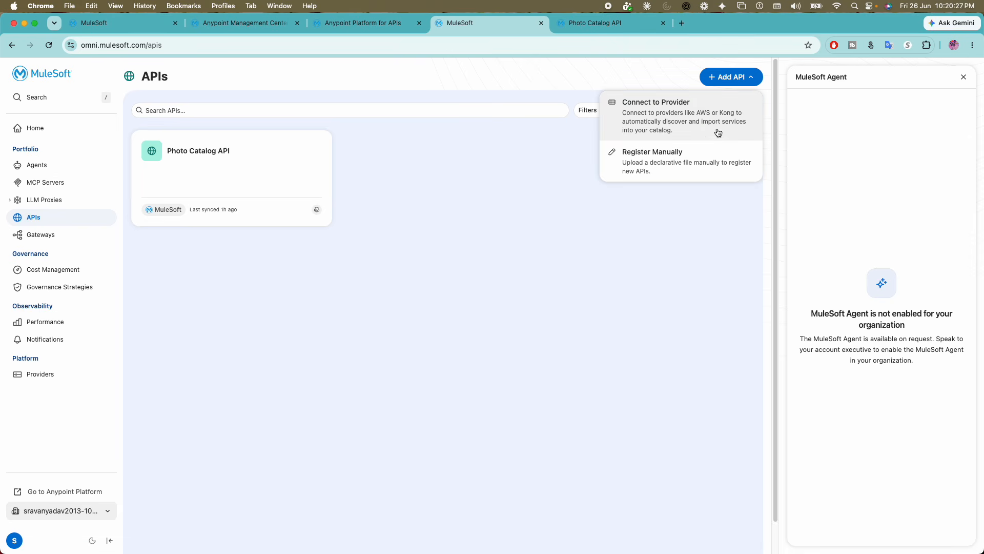
click(676, 154)
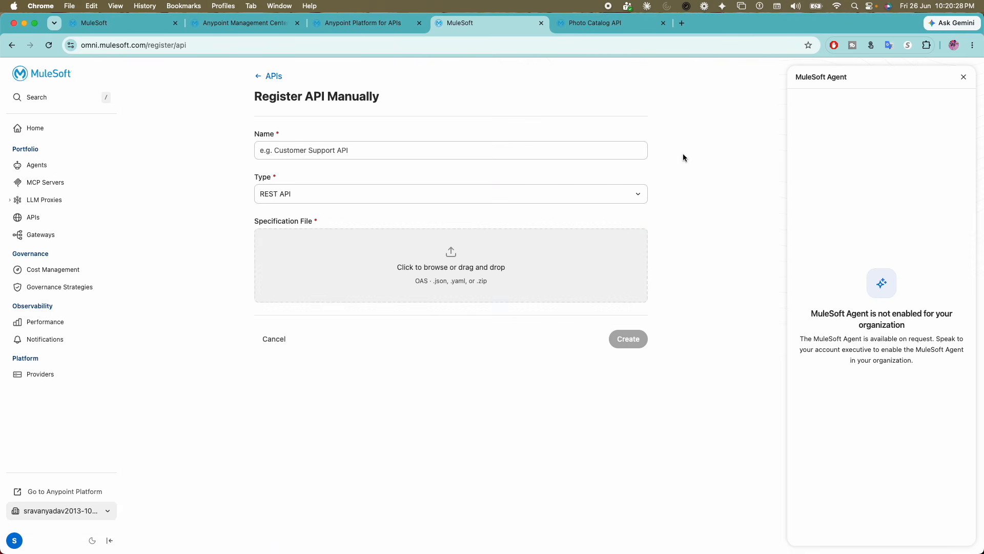
Name the new API "Photo Catalog API-v2"
click(439, 152)
click(377, 174)
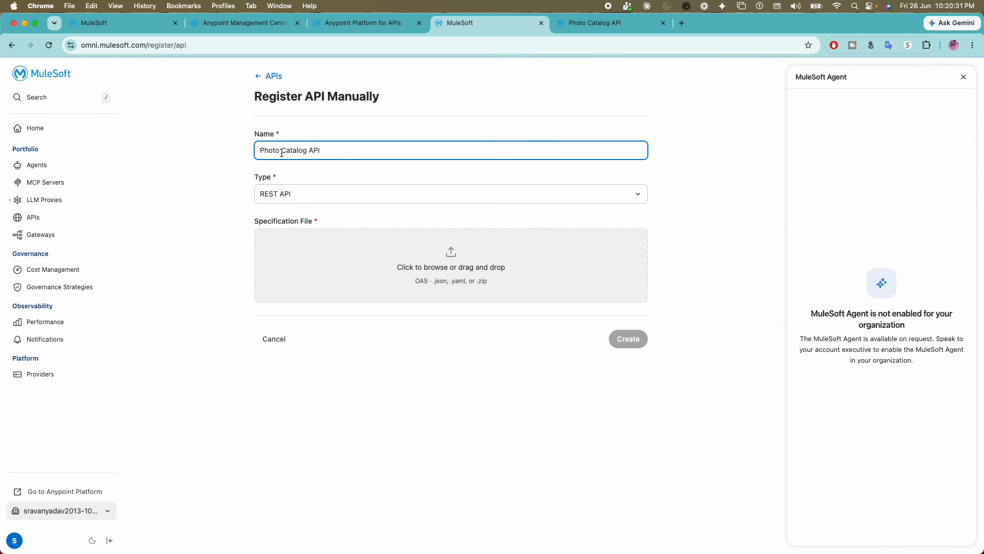
drag(282, 152, 306, 153)
click(331, 152)
text(-v2)
scroll(510, 277, up, 1)
Search the Mac for "photo" and attach photoapi.yaml as the API's specification file
click(466, 290)
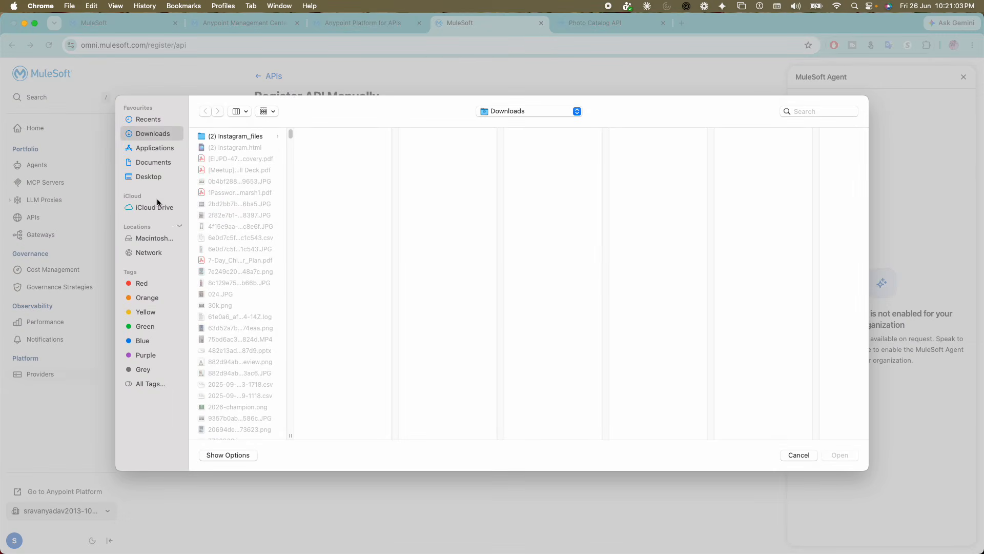
click(798, 455)
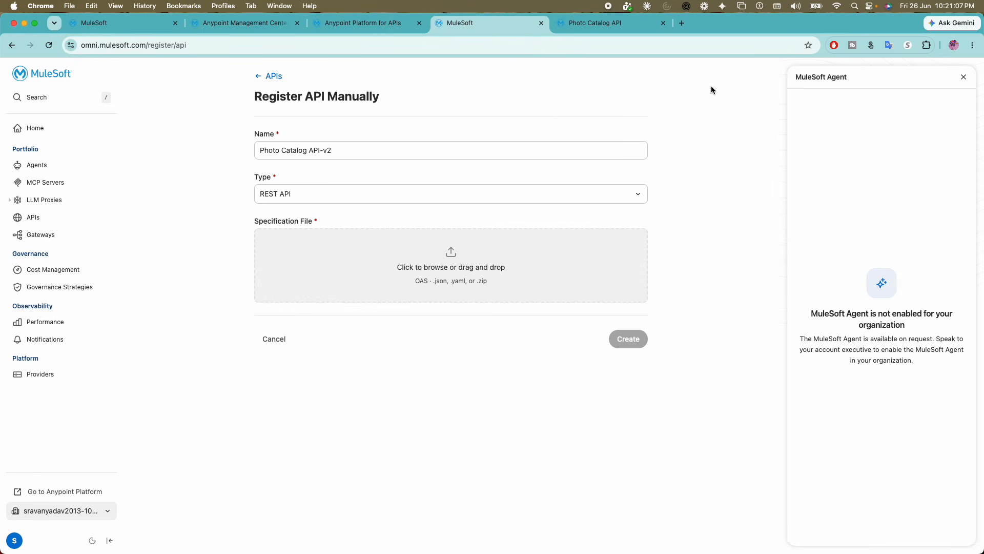
click(503, 279)
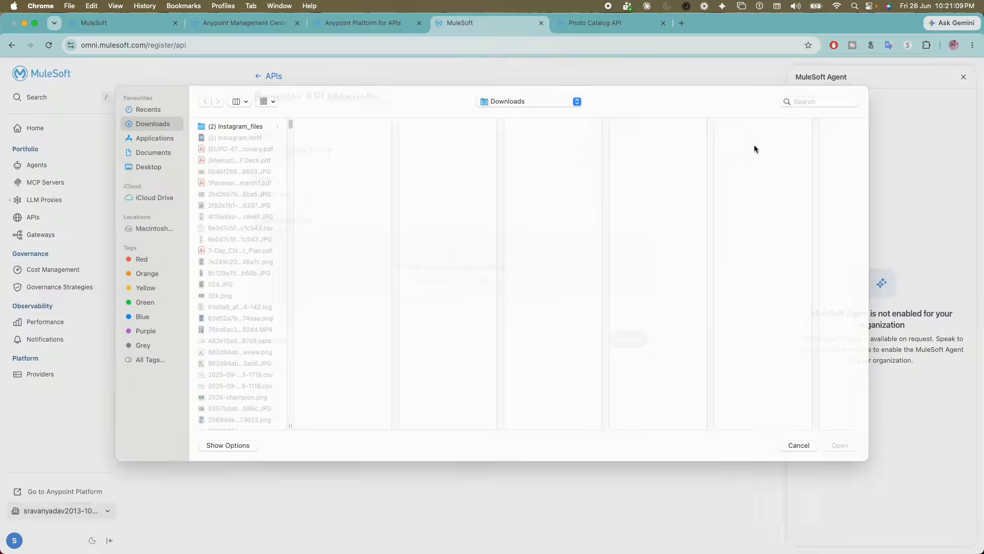
click(810, 112)
text(photo)
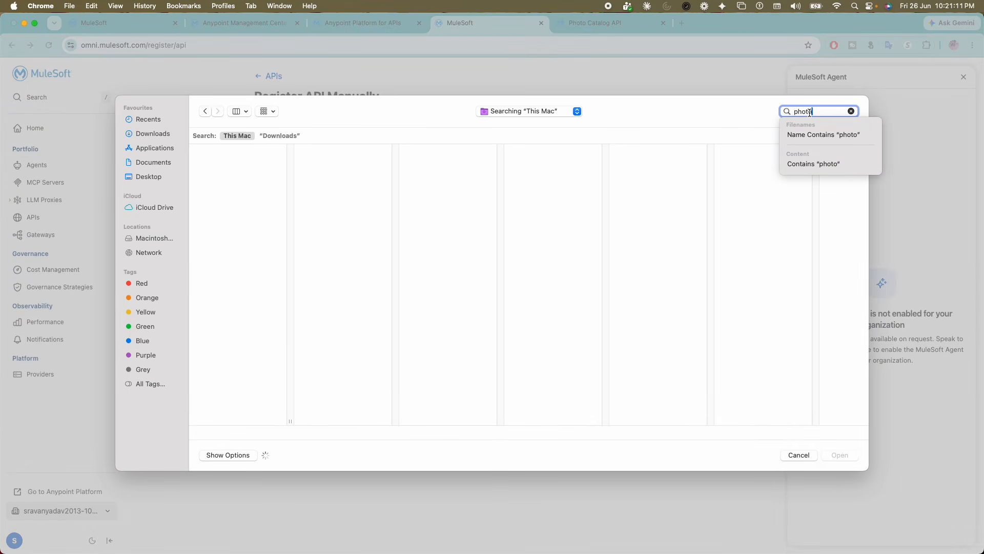
key(Return)
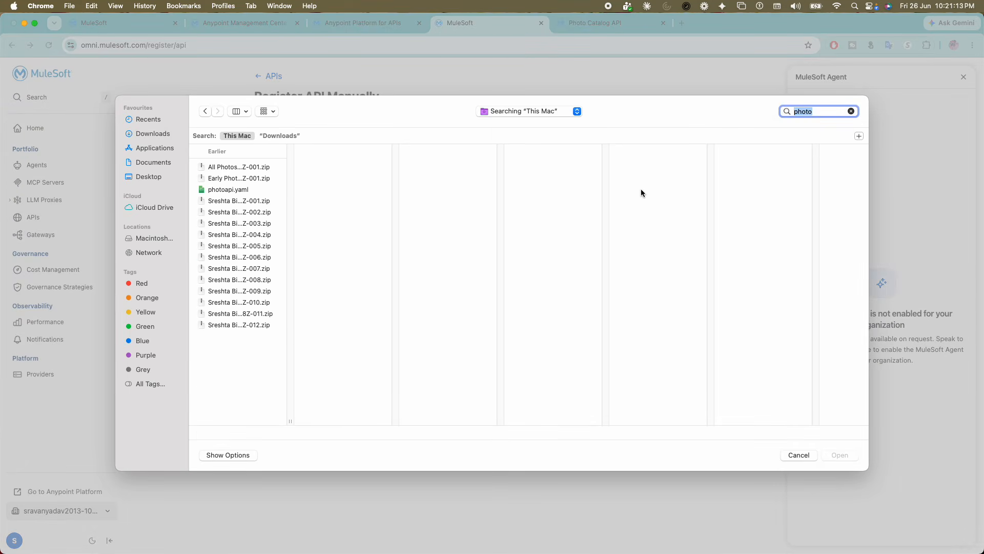
double_click(245, 190)
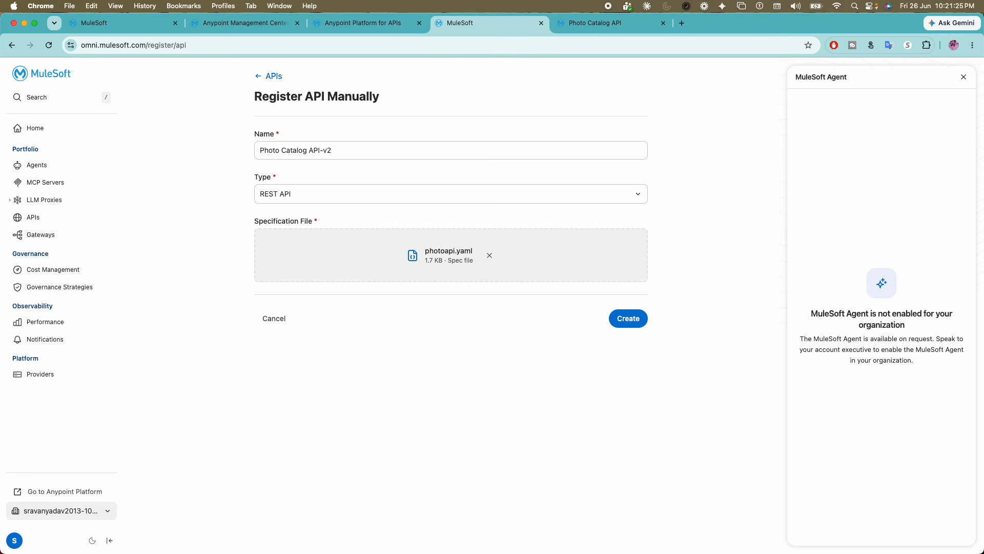
click(689, 27)
text(https://labs.workshops.mulesoft.com/assets/photoapi.yaml)
key(Return)
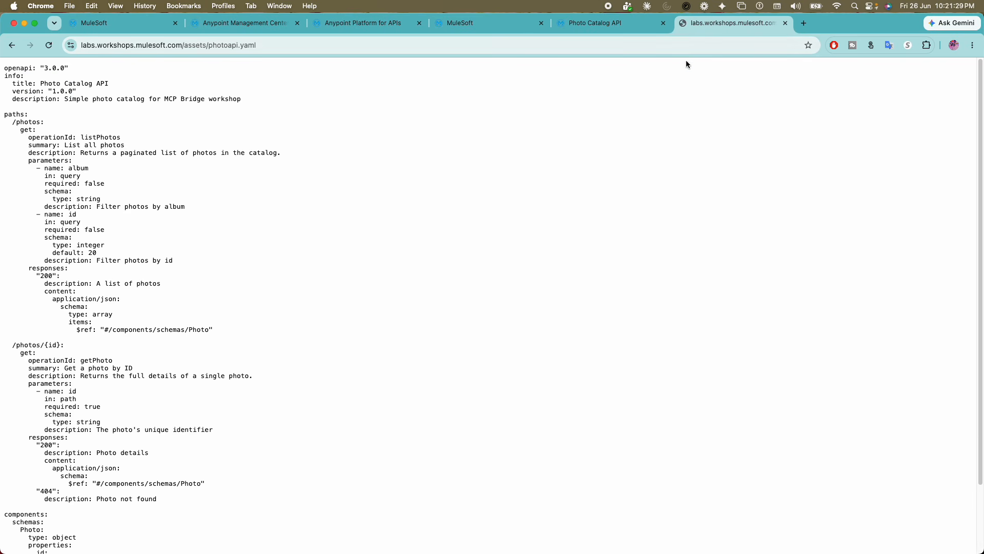
scroll(493, 143, down, 2)
scroll(492, 144, up, 2)
drag(20, 123, 45, 125)
scroll(70, 320, down, 2)
scroll(41, 205, up, 2)
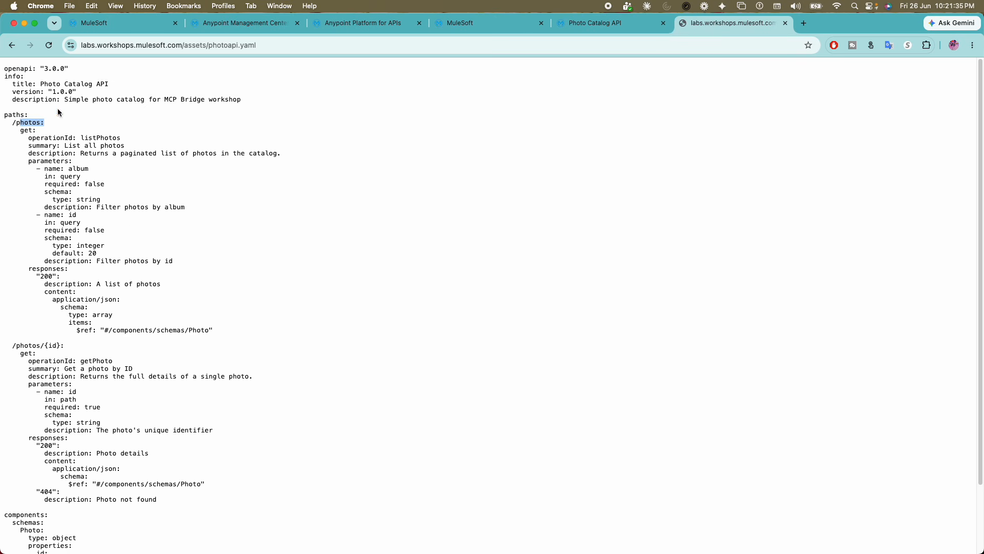
click(22, 118)
drag(22, 119, 107, 124)
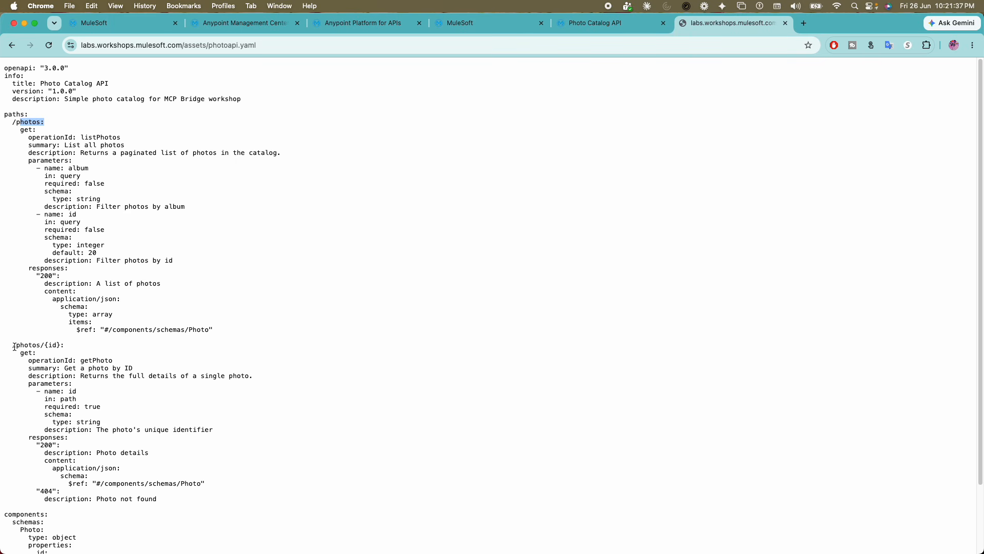
drag(12, 345, 101, 348)
scroll(101, 348, down, 3)
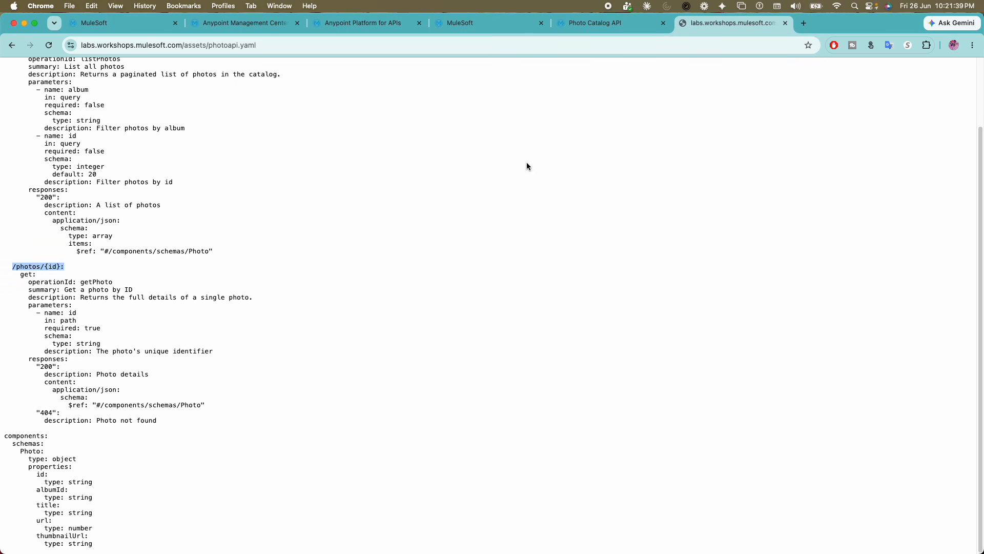
Return to the manual registration form and create the REST API from the attached photoapi.yaml specification
click(599, 23)
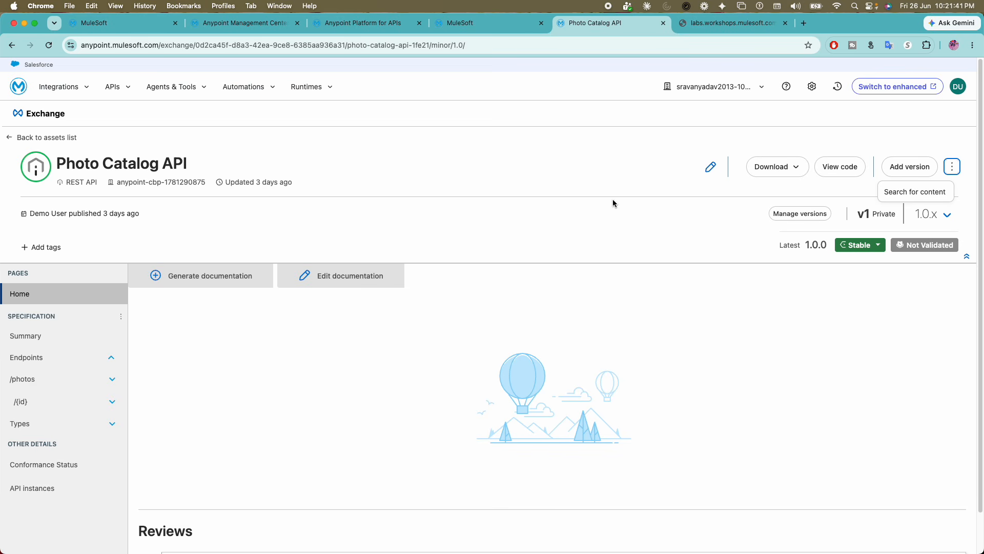
click(460, 24)
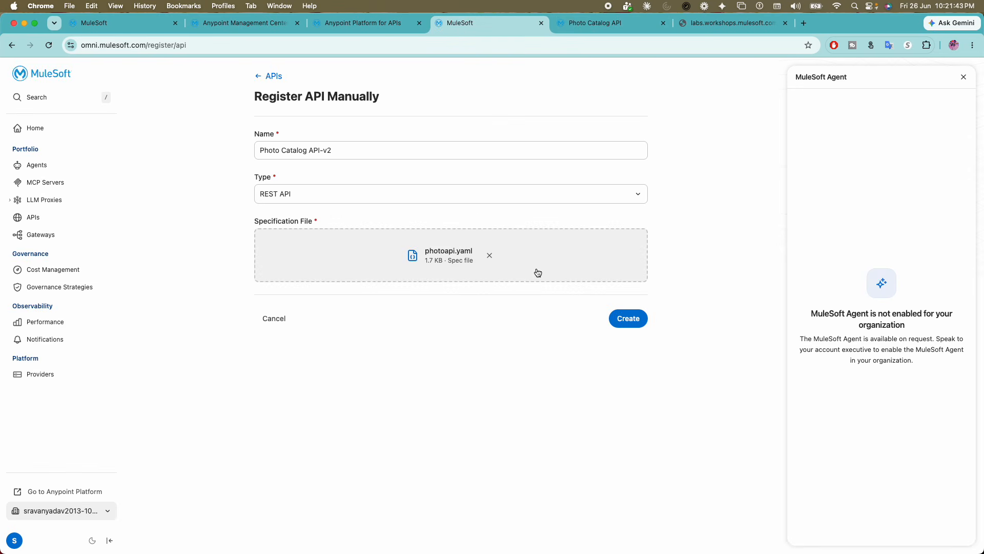
click(627, 327)
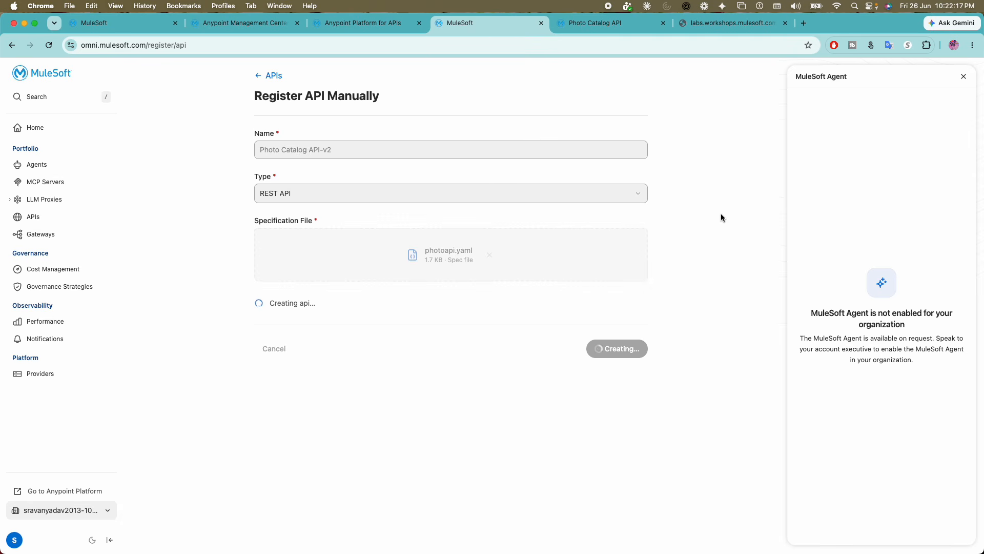
Check the photoapi.yaml paths again, return to the created Photo Catalog API-v2 and open its List all photos endpoint
click(734, 23)
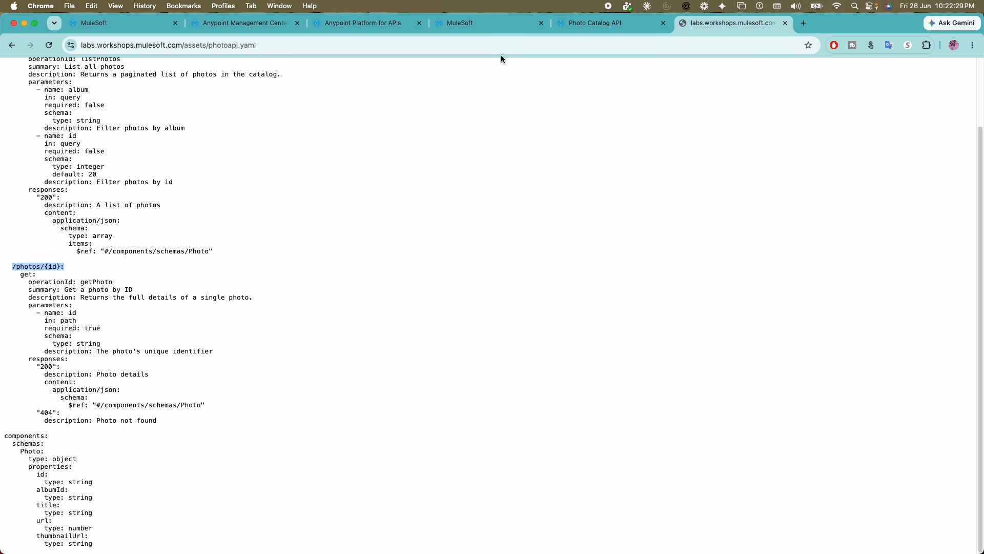
click(490, 29)
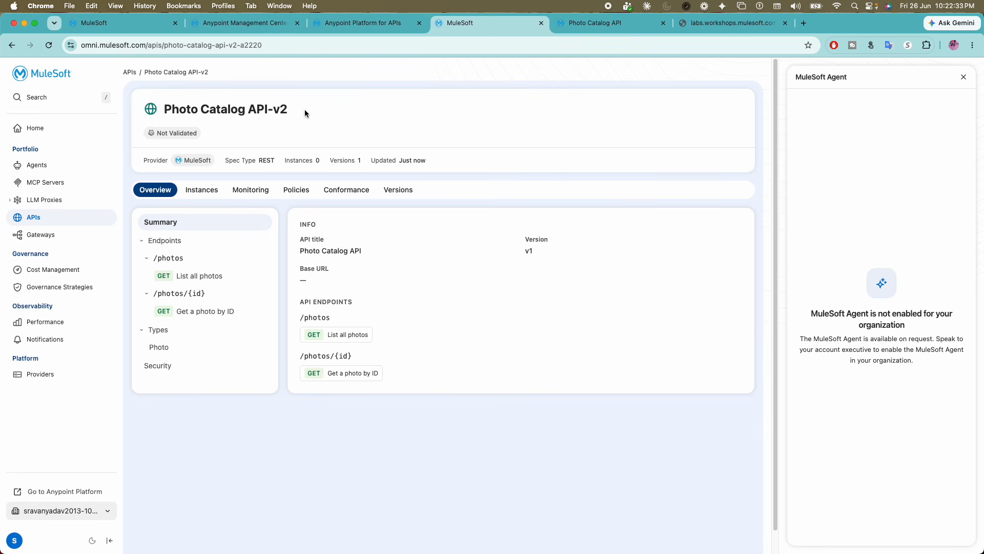
drag(164, 109, 302, 111)
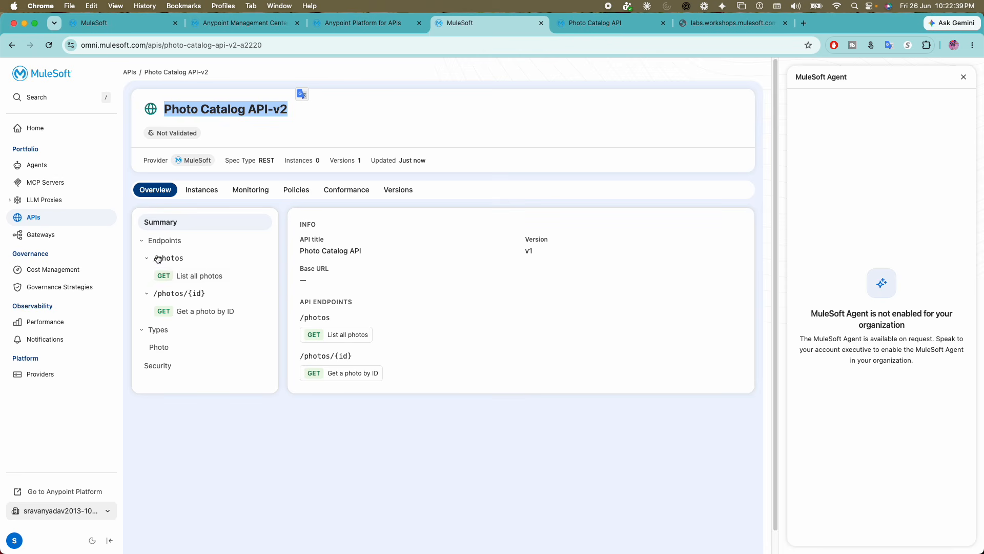
click(164, 260)
click(164, 259)
click(185, 335)
click(184, 333)
click(188, 276)
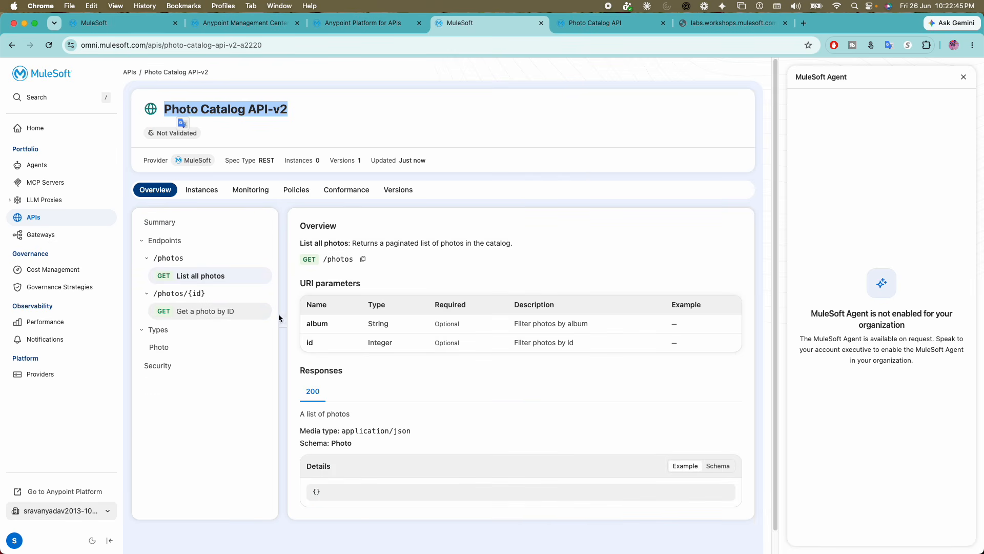
Examine the URI parameters of the List all photos and Get a photo by ID endpoints and the Photo type
drag(364, 323, 451, 323)
double_click(451, 323)
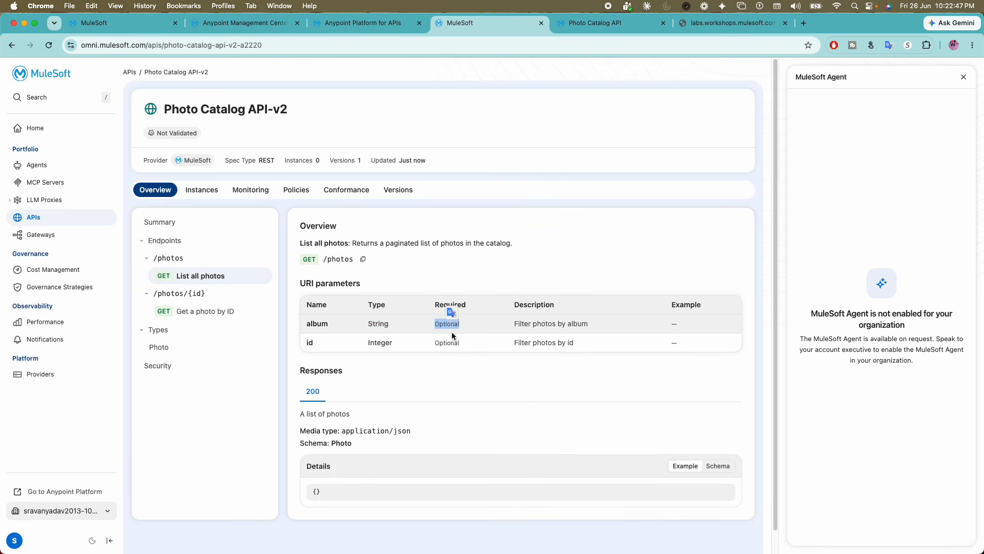
double_click(451, 343)
scroll(451, 333, down, 1)
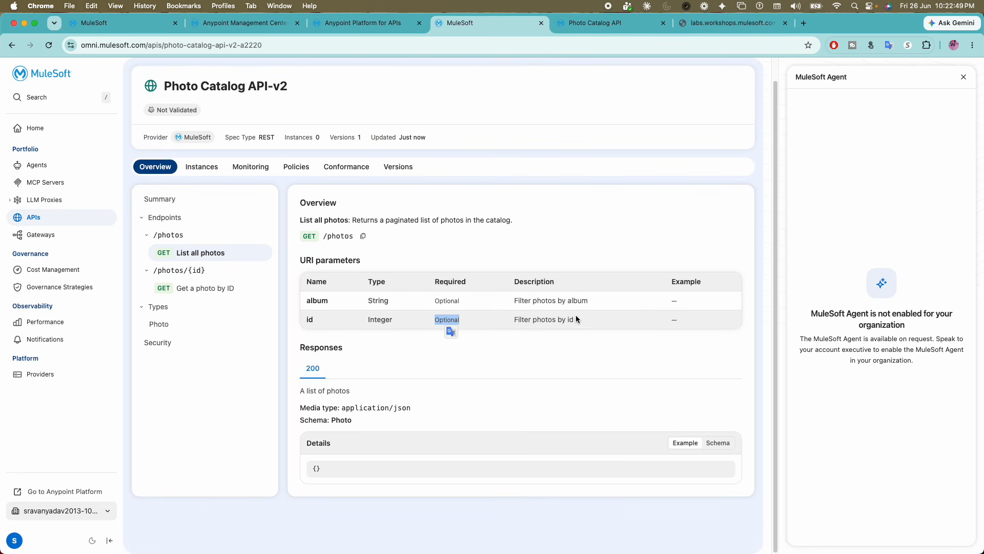
click(221, 290)
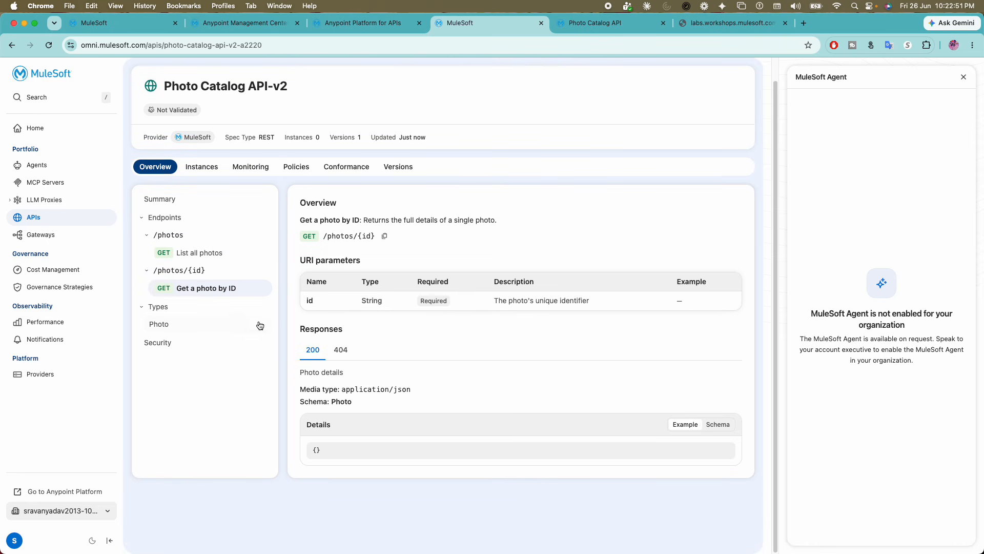
click(195, 324)
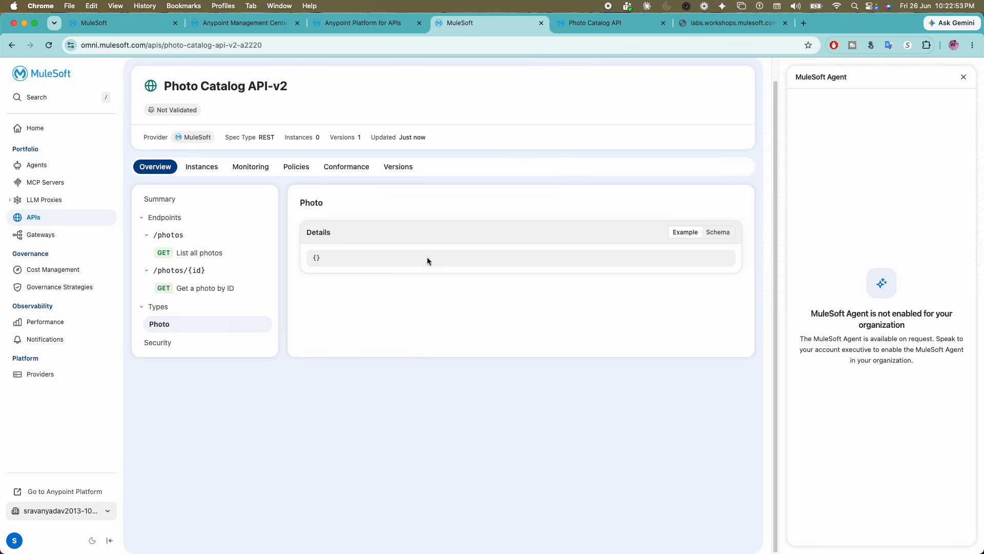
click(171, 290)
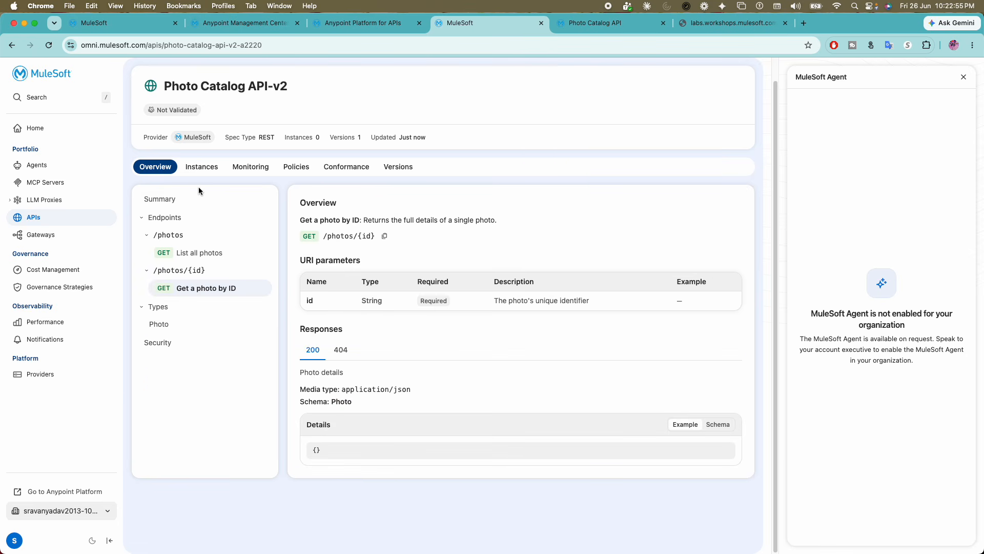
Open the instance creation form for Photo Catalog API-v2
click(204, 167)
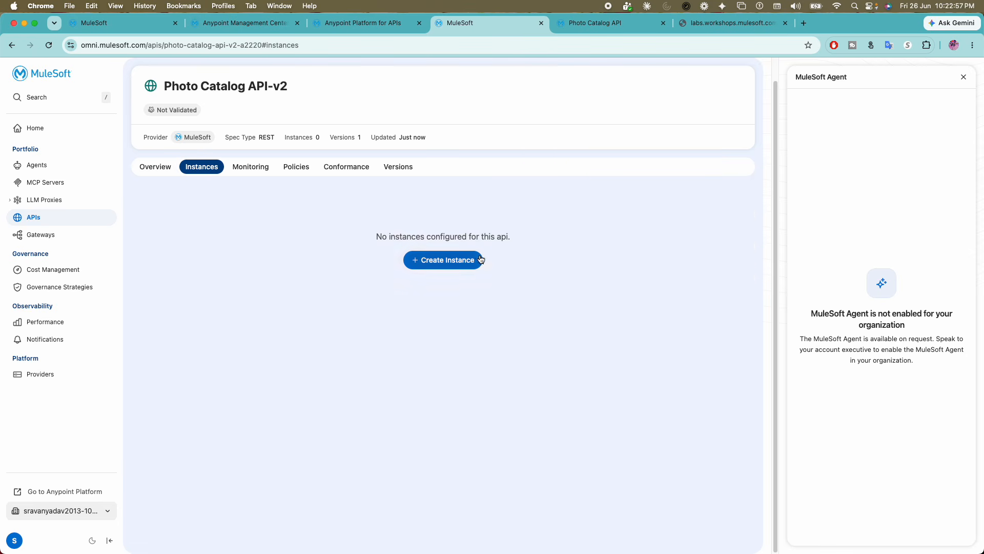
click(460, 266)
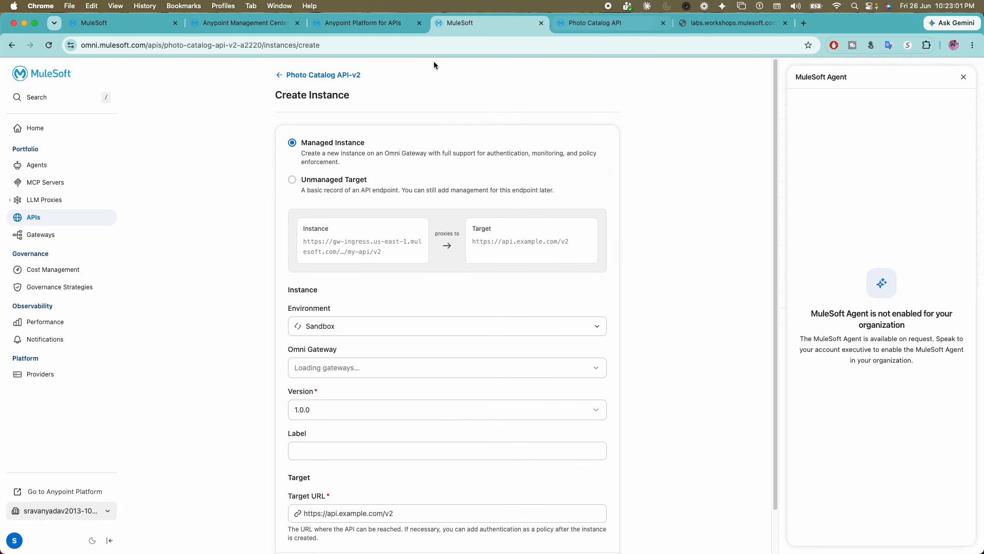
Browse the Exchange asset list and inspect two of its Photo Catalog API REST assets
click(596, 23)
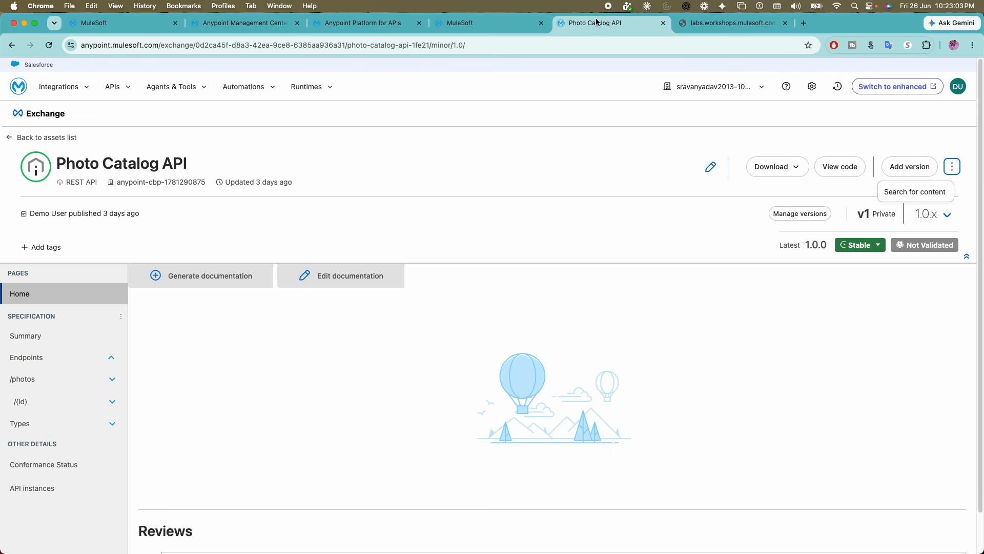
click(44, 139)
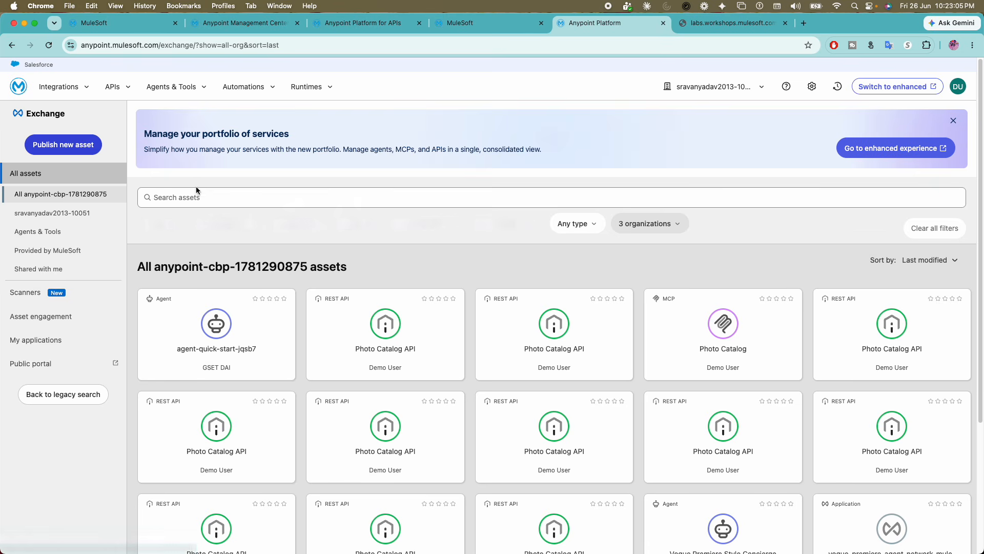
click(424, 379)
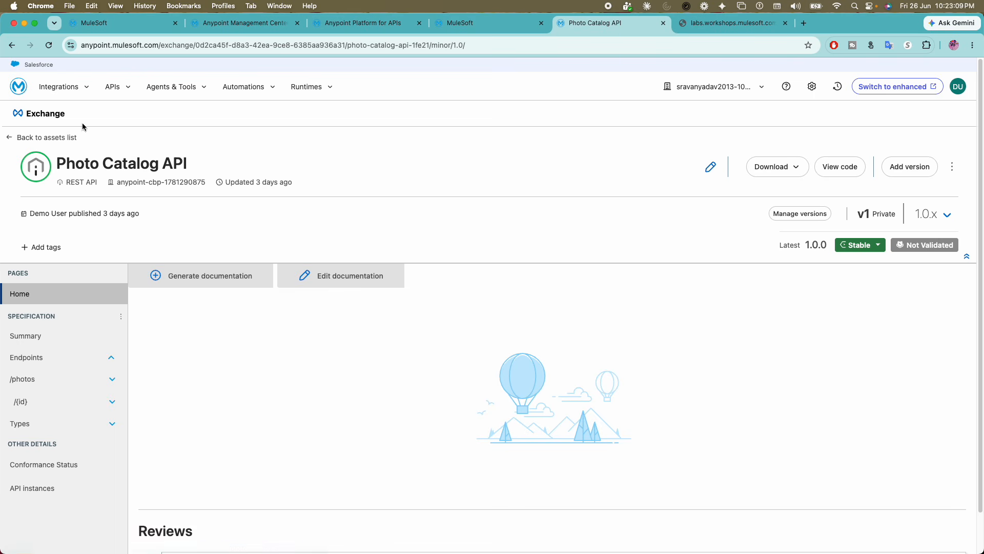
click(25, 139)
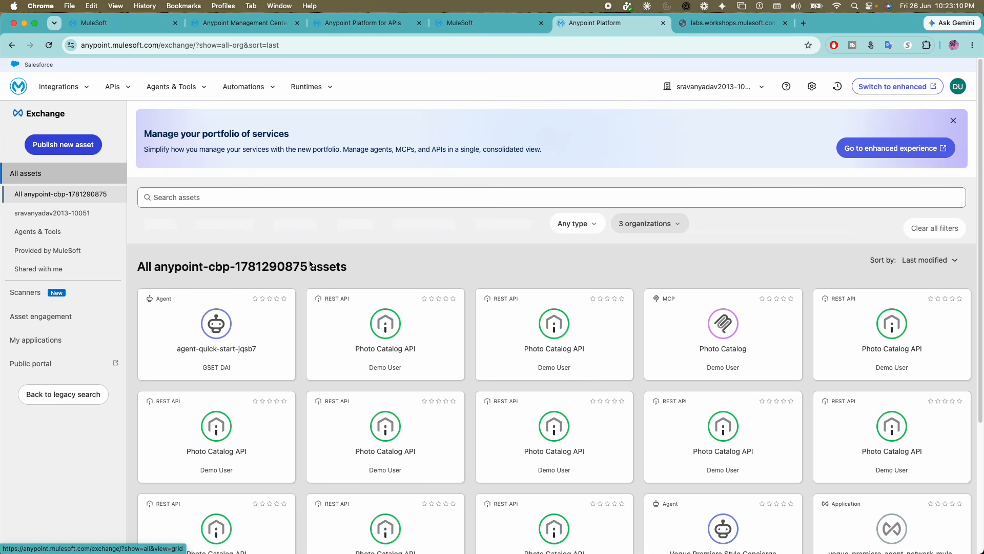
click(575, 348)
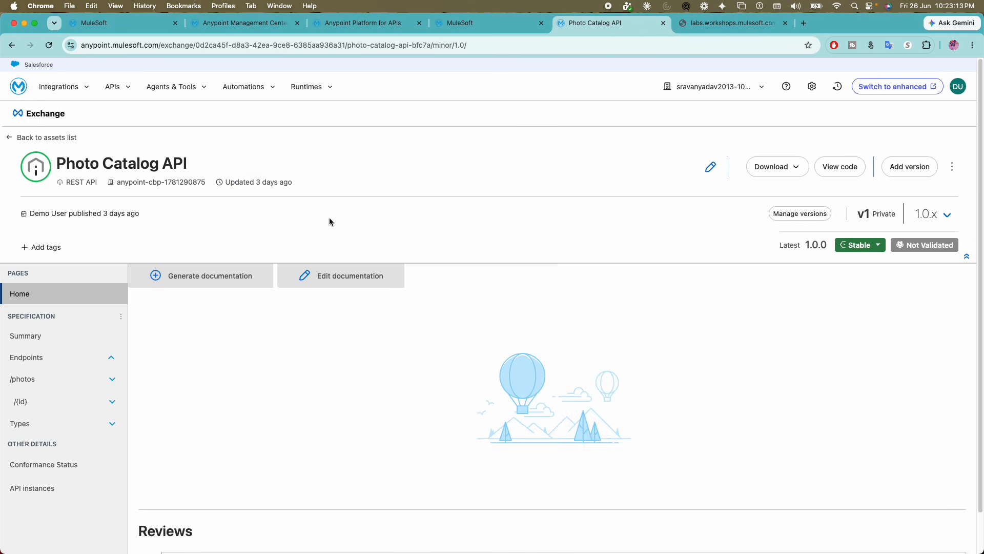
Return to the Create Instance form and select attendee-gateway as the Omni Gateway for the managed instance
click(500, 26)
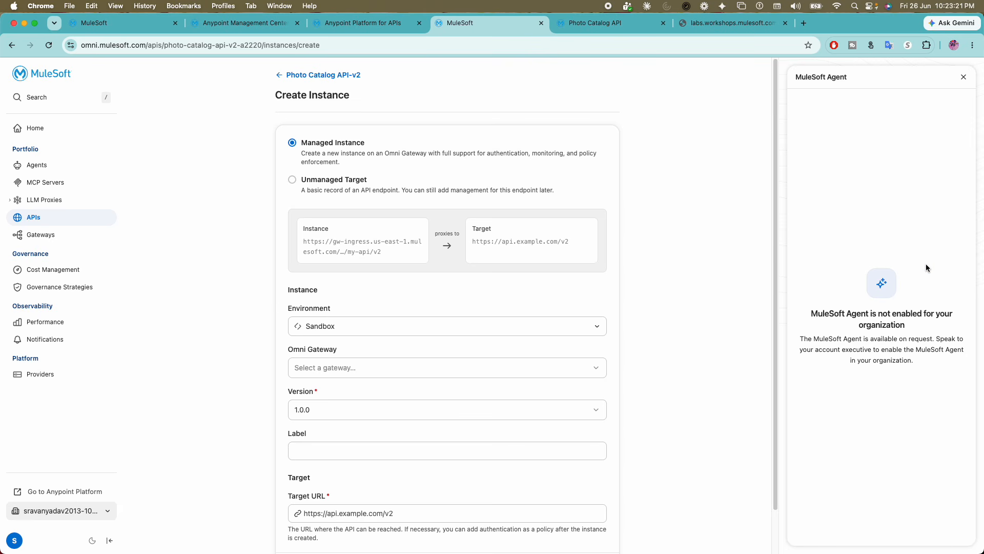
scroll(701, 265, up, 1)
click(513, 369)
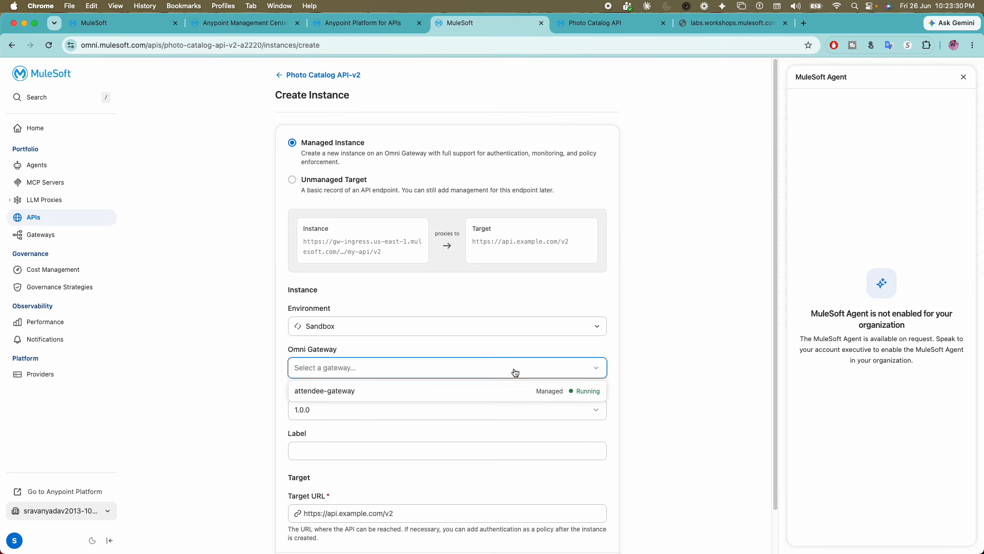
click(453, 396)
scroll(398, 372, down, 3)
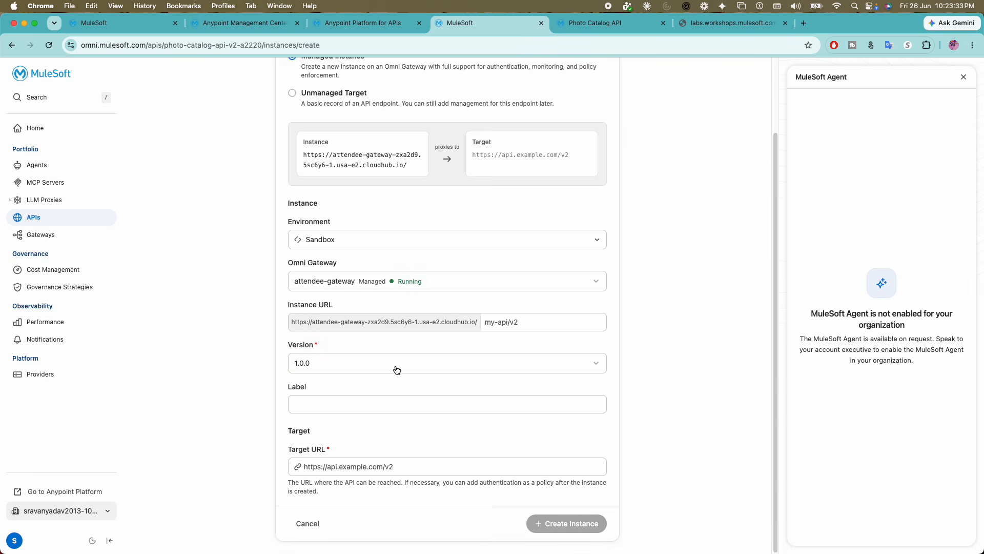
Set the path in the instance URL to photo-catalog
click(520, 323)
key(super+a)
text(p)
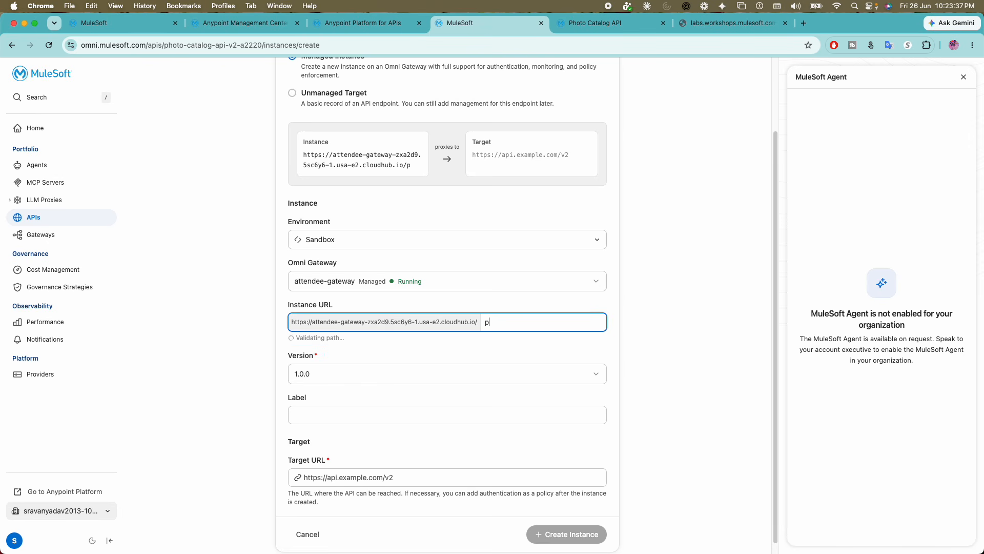
text(hoto-catalog)
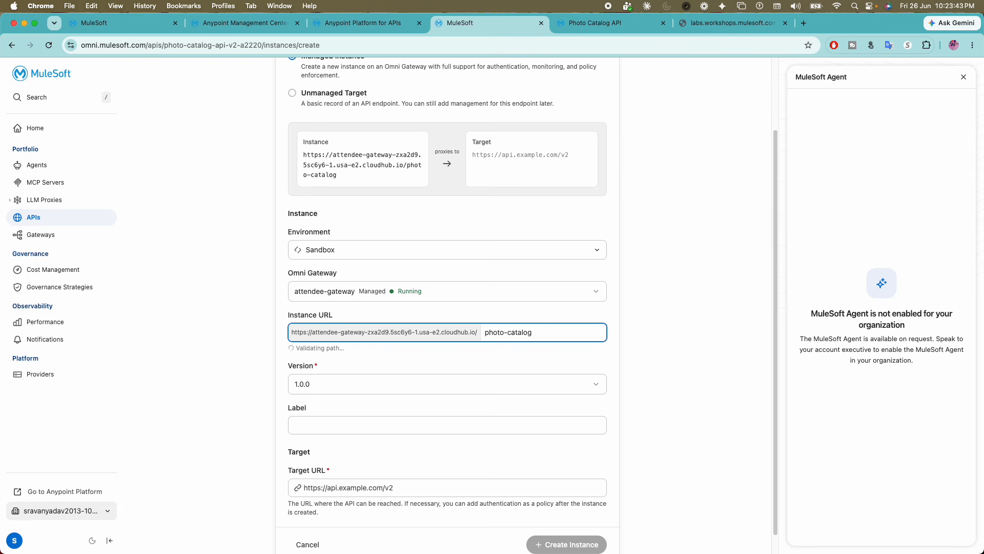
click(702, 393)
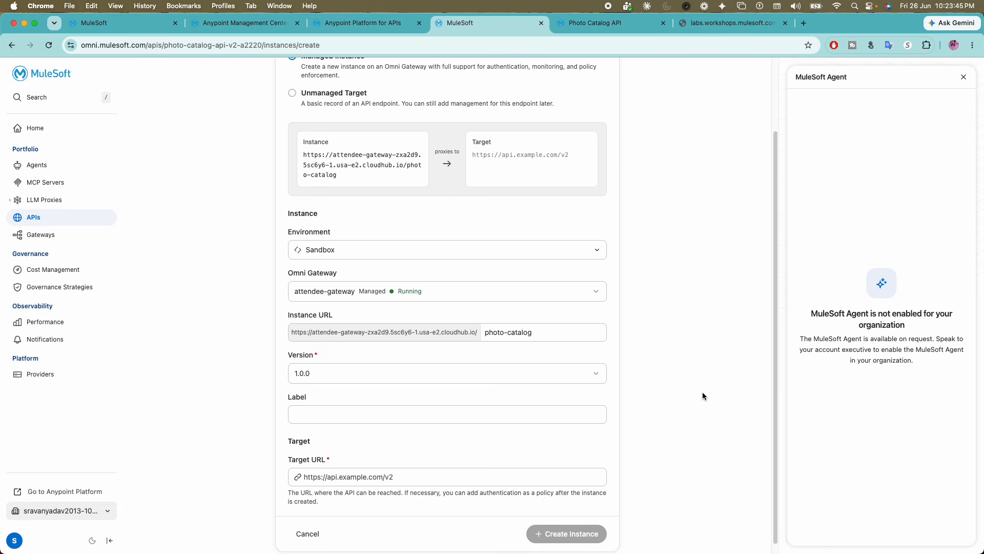
Label the instance "Photo Catalog V2 API"
scroll(693, 392, down, 2)
click(536, 402)
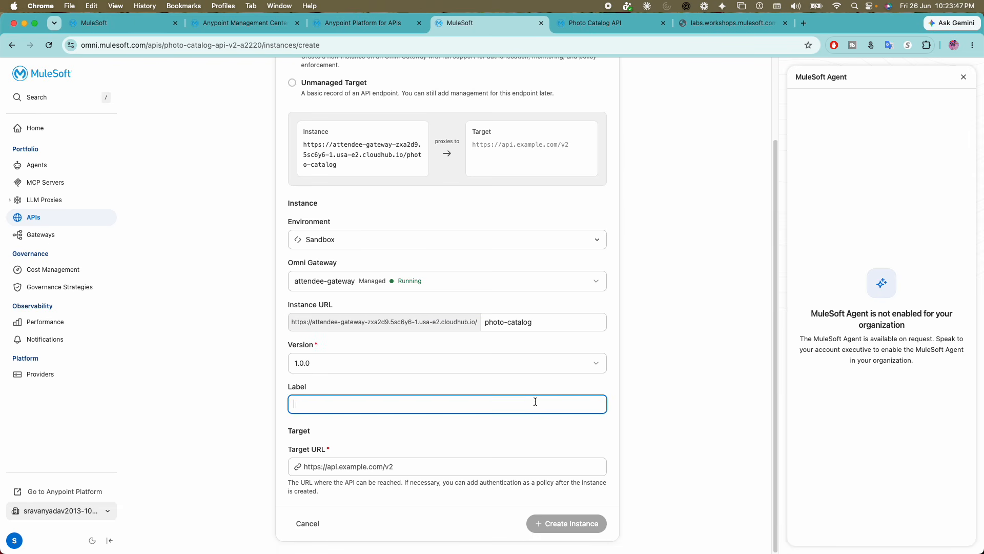
text(Photo Catalog V2 API)
click(526, 466)
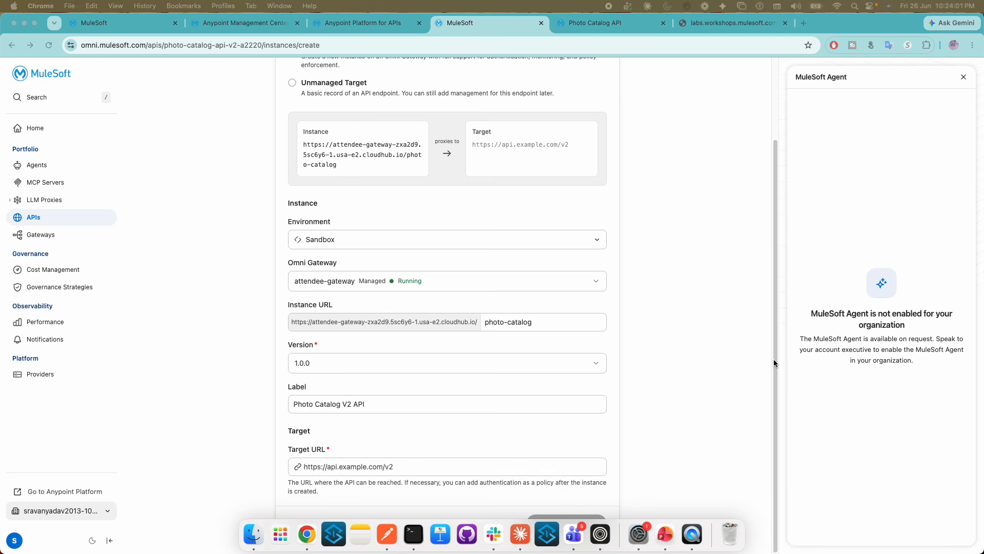
click(365, 466)
text(https://jsonplaceholder.typicode.com/)
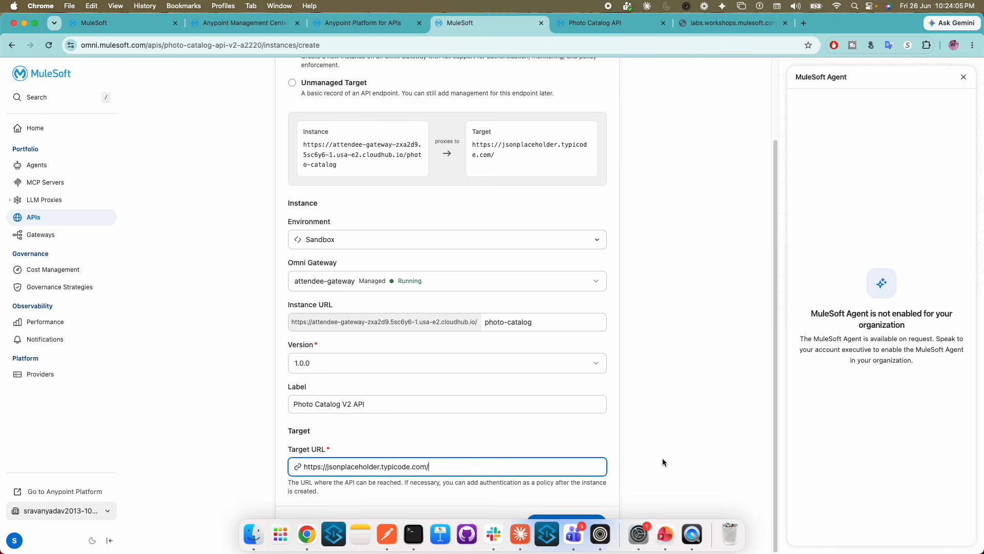
click(667, 421)
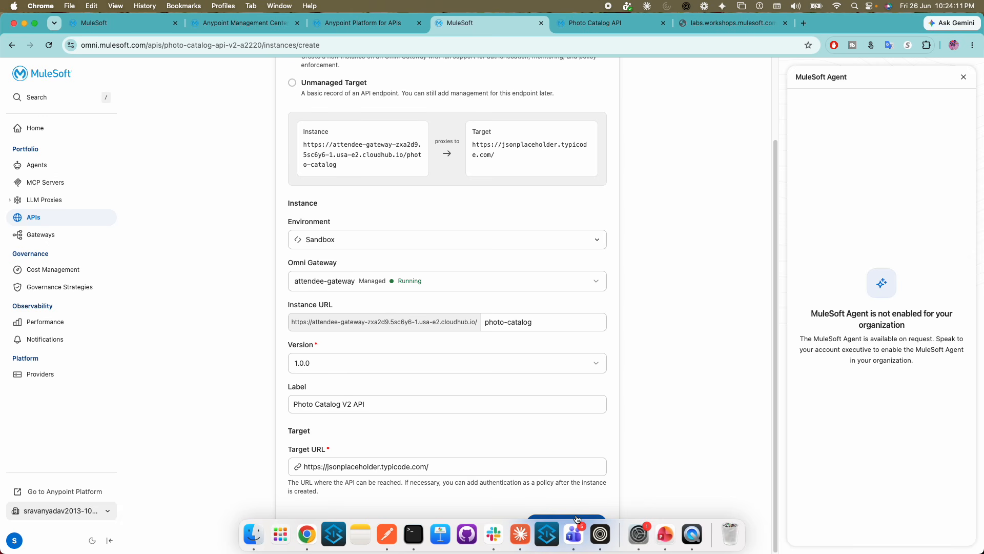
click(577, 517)
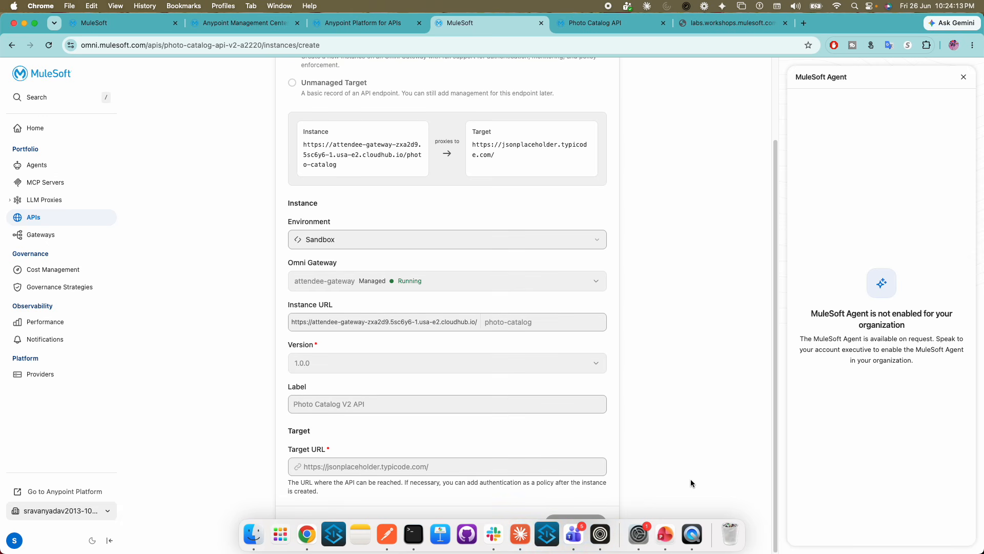
Check the status of the Photo Catalog API's managed instance, reload the page and open the instance's details
click(35, 23)
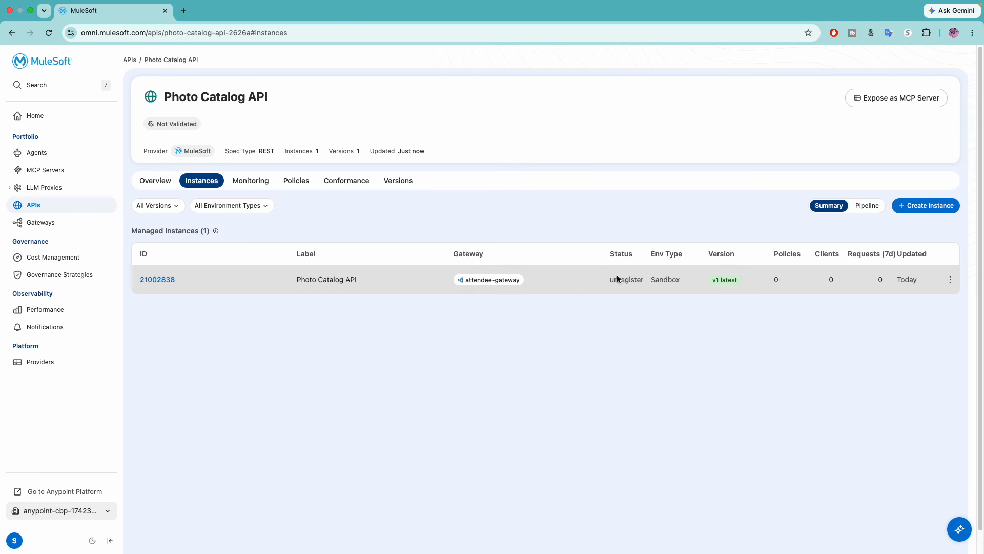
drag(610, 279, 643, 286)
click(611, 278)
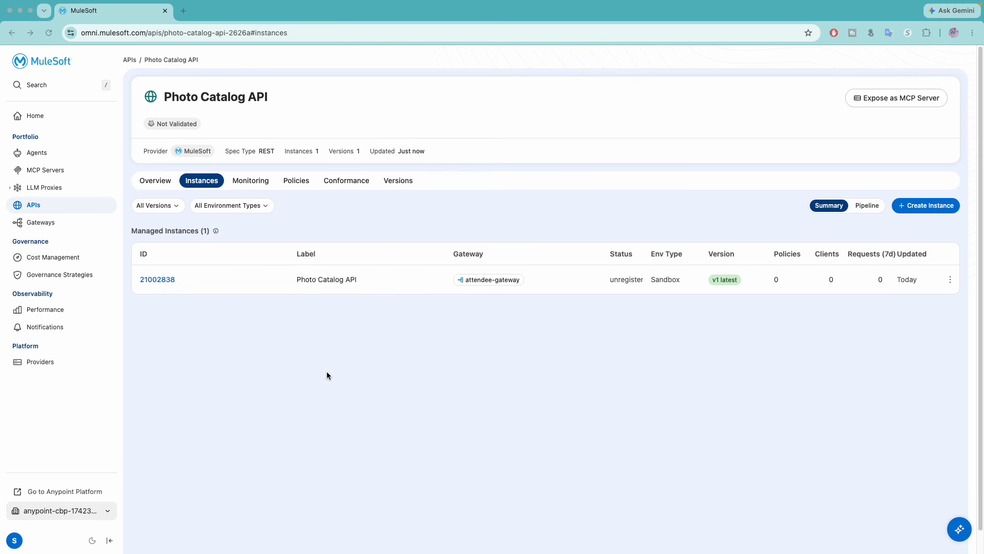
click(43, 34)
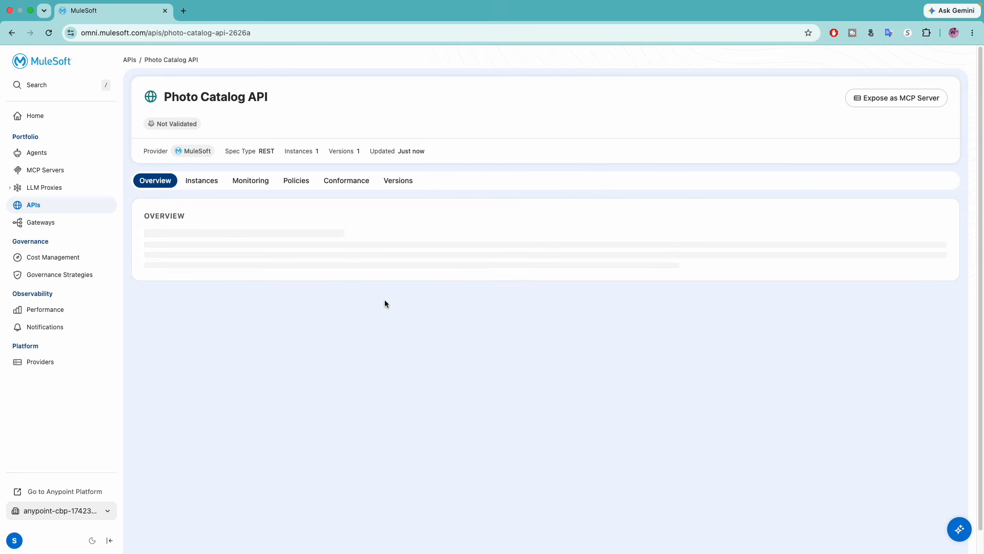
click(208, 182)
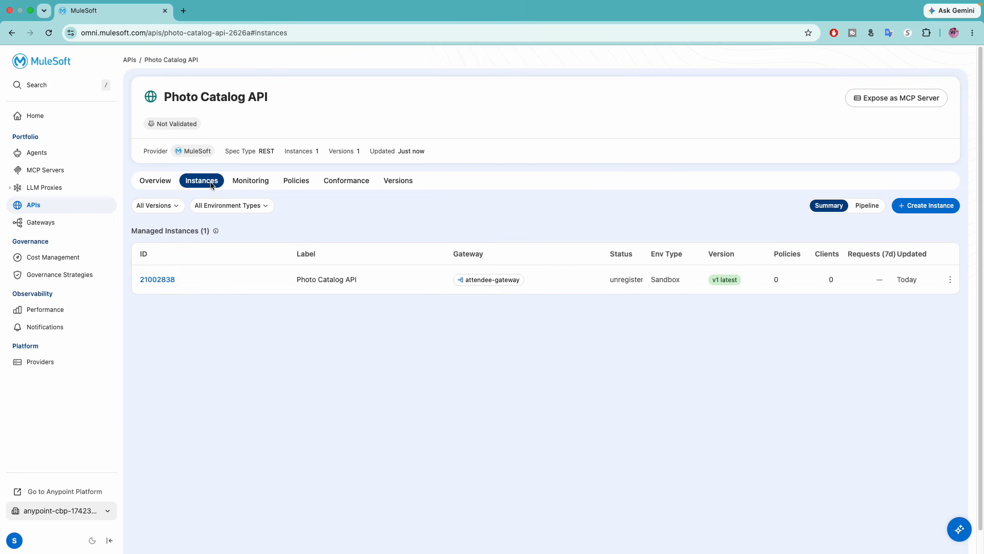
click(169, 281)
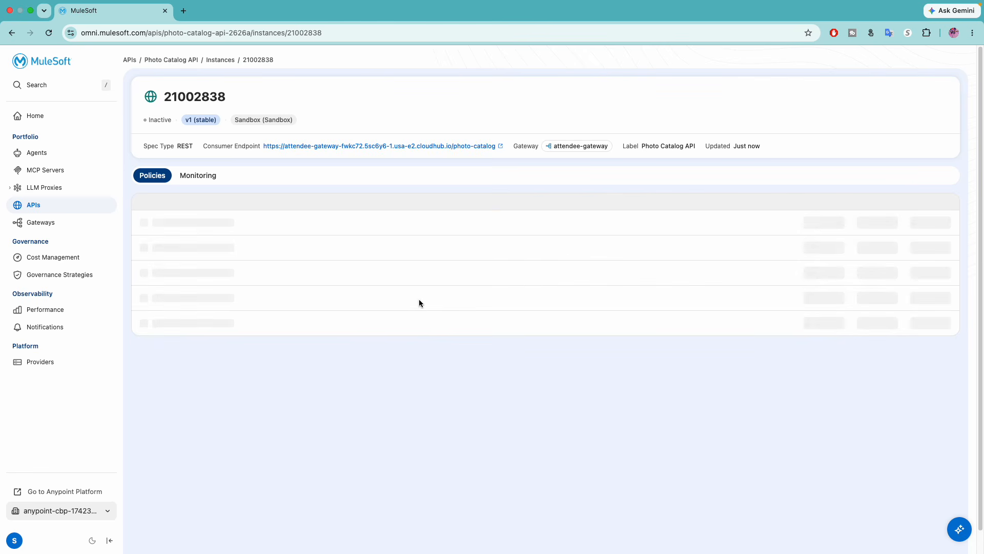
Switch to Anypoint Platform and open API Manager's list of API instances
click(67, 491)
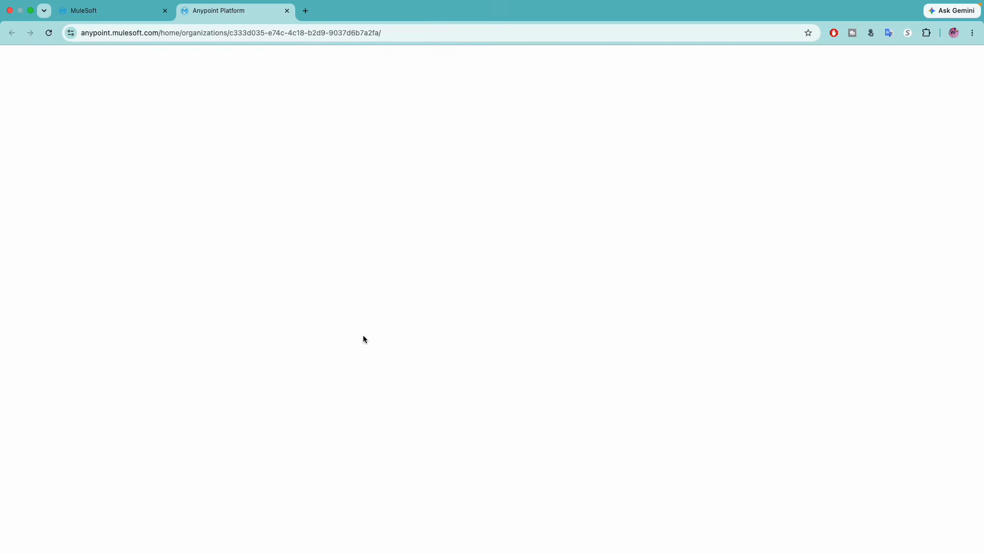
scroll(551, 380, down, 8)
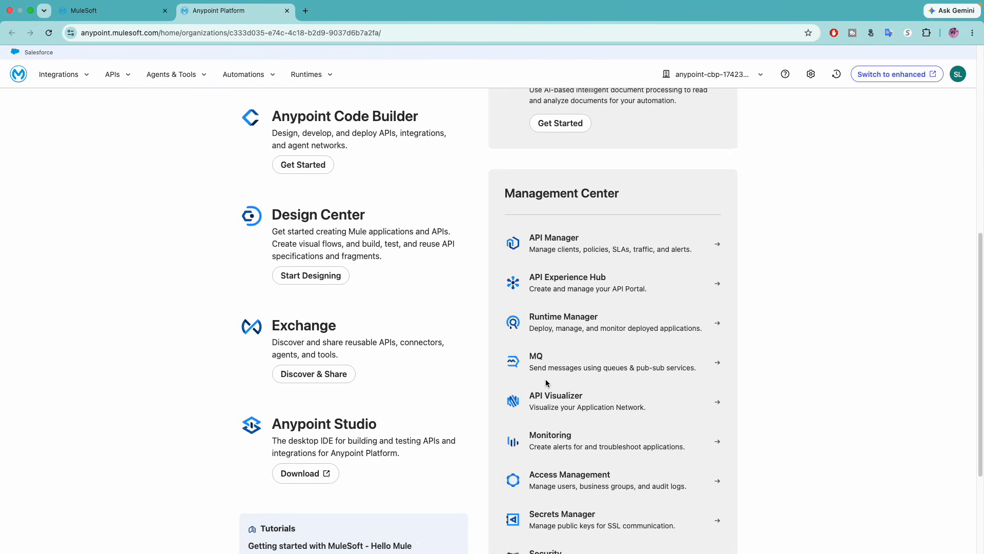
scroll(558, 320, down, 1)
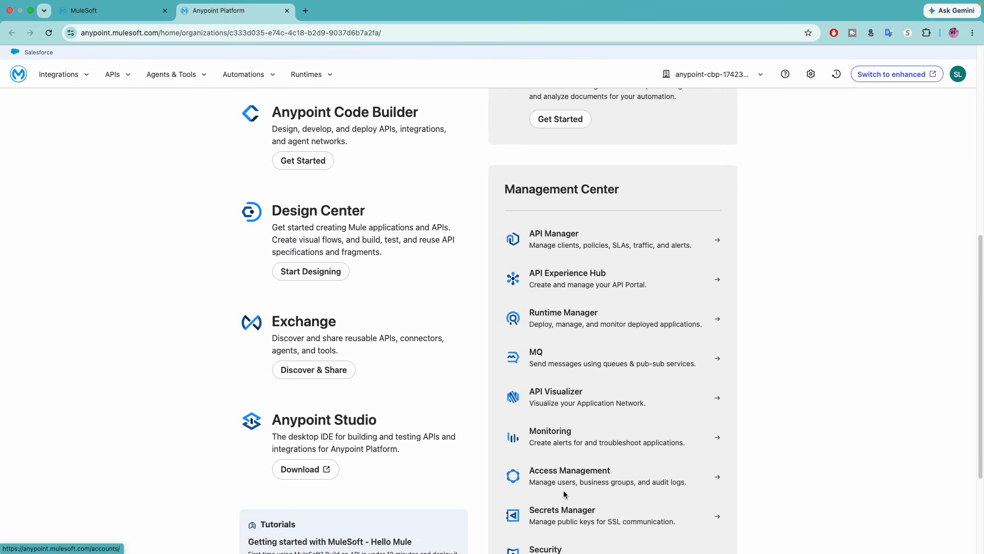
scroll(564, 494, down, 3)
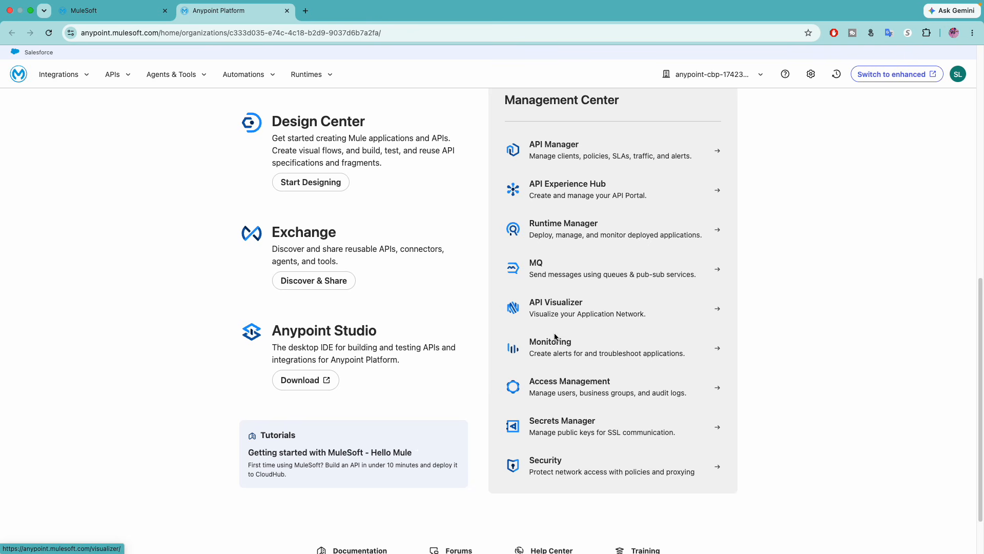
scroll(546, 325, up, 15)
scroll(544, 326, down, 5)
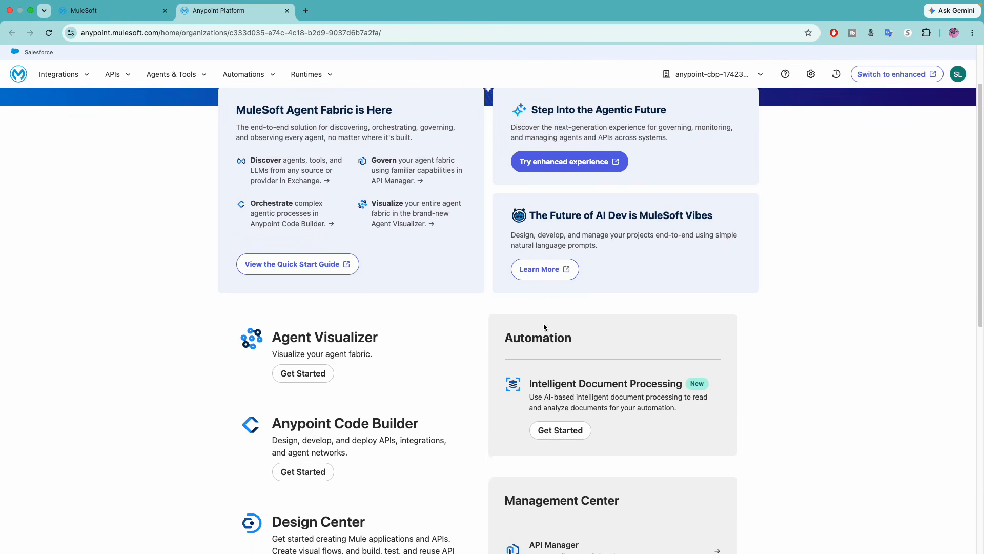
scroll(545, 327, down, 2)
click(552, 474)
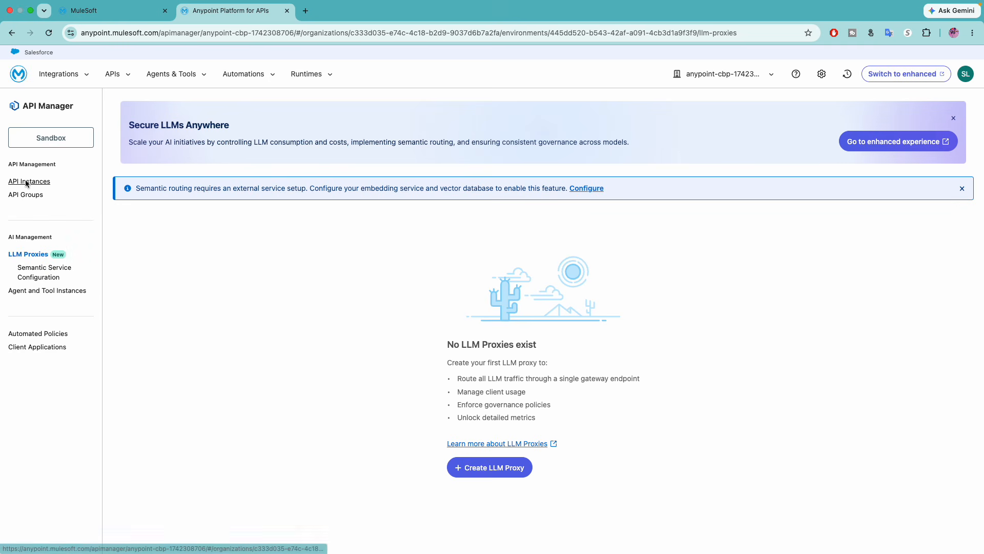
click(28, 182)
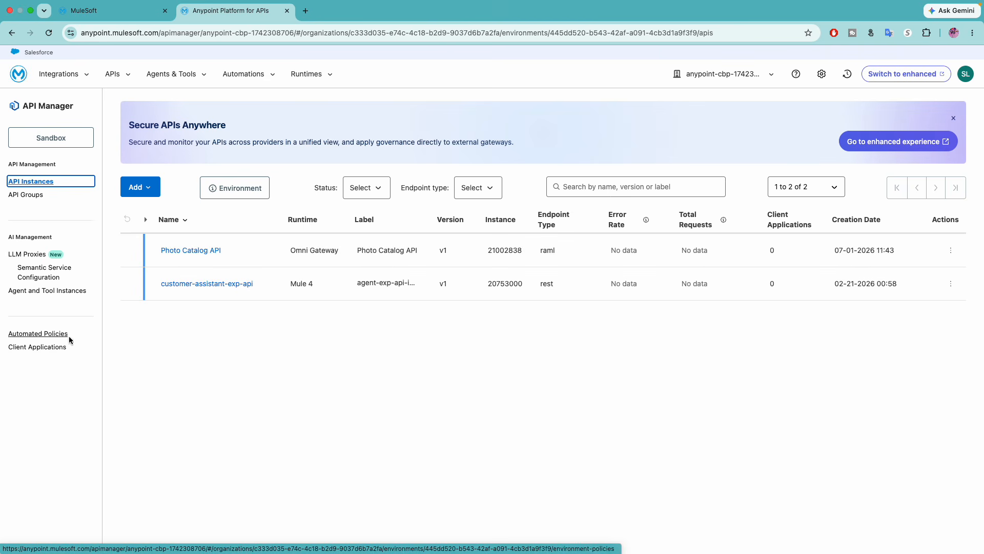
Look over the agent and tool instances in API Manager and return to the API instances
click(64, 292)
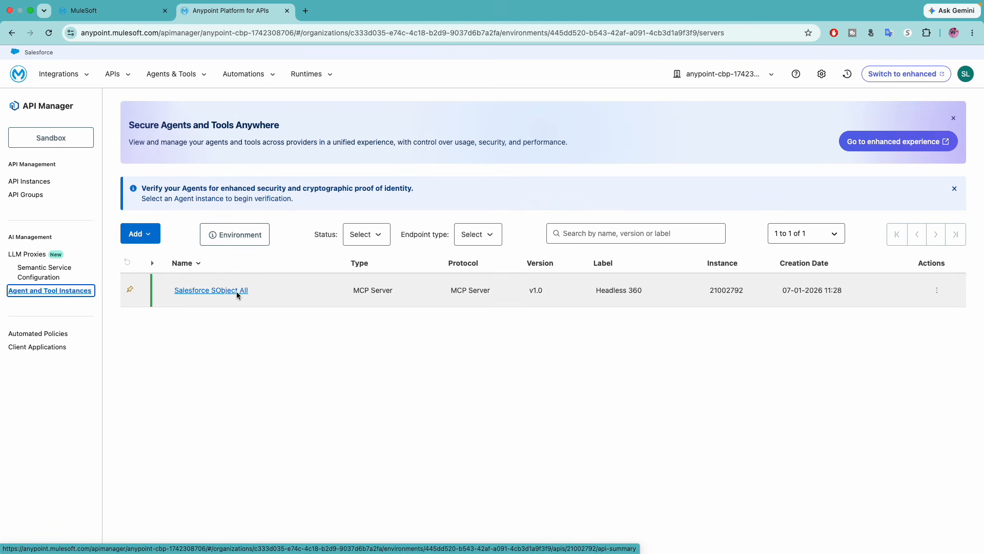
drag(246, 293, 166, 299)
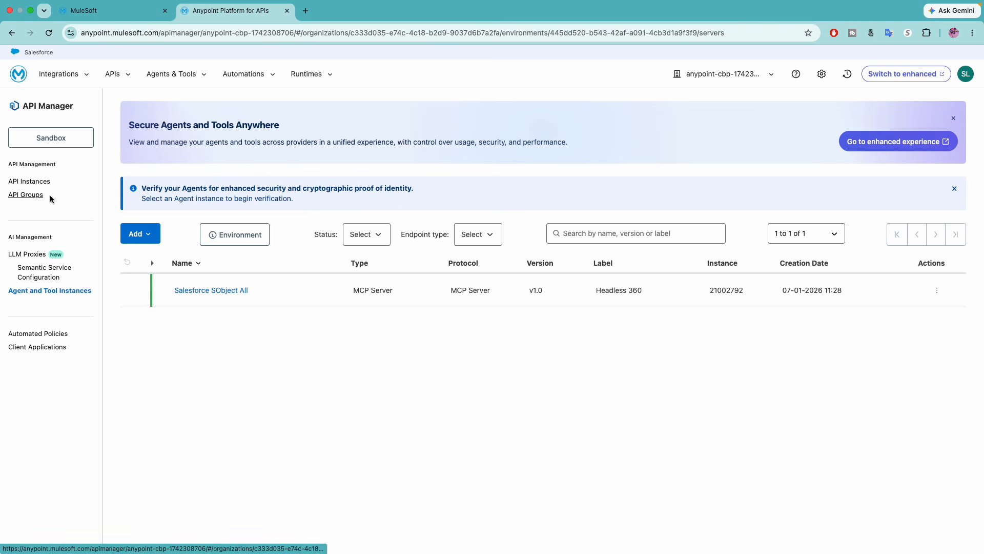
click(36, 181)
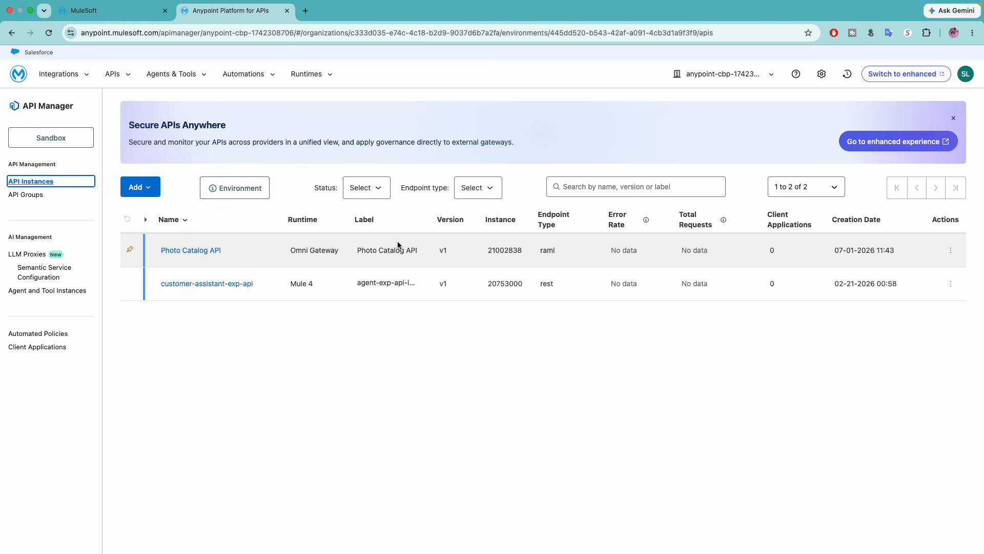
Try to save and deploy the Photo Catalog API instance's existing configuration to attendee-gateway
click(206, 251)
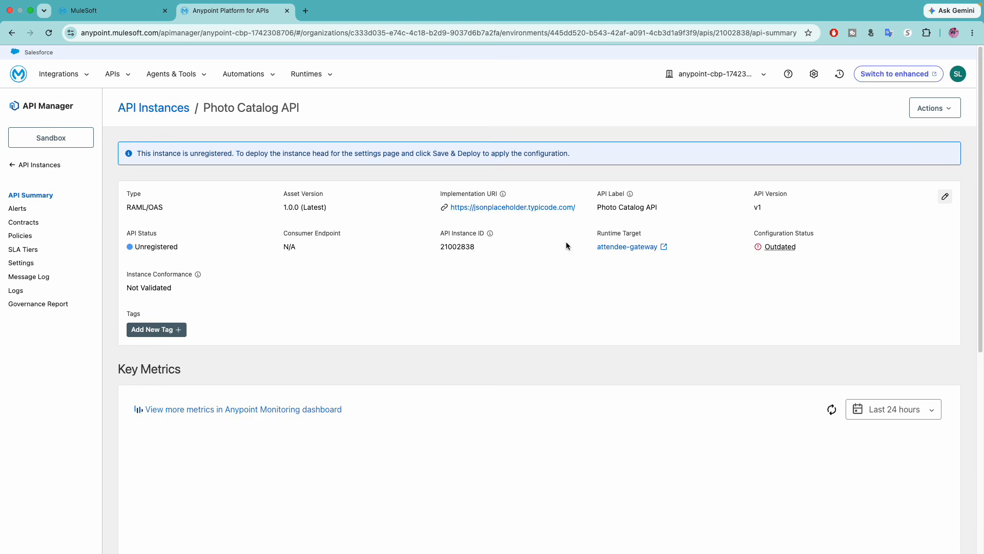
click(935, 108)
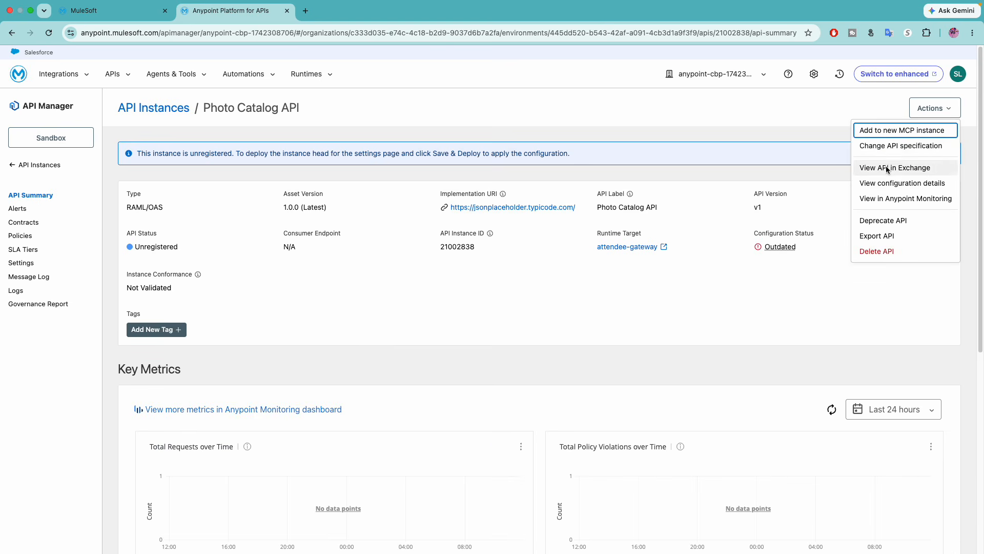
click(813, 357)
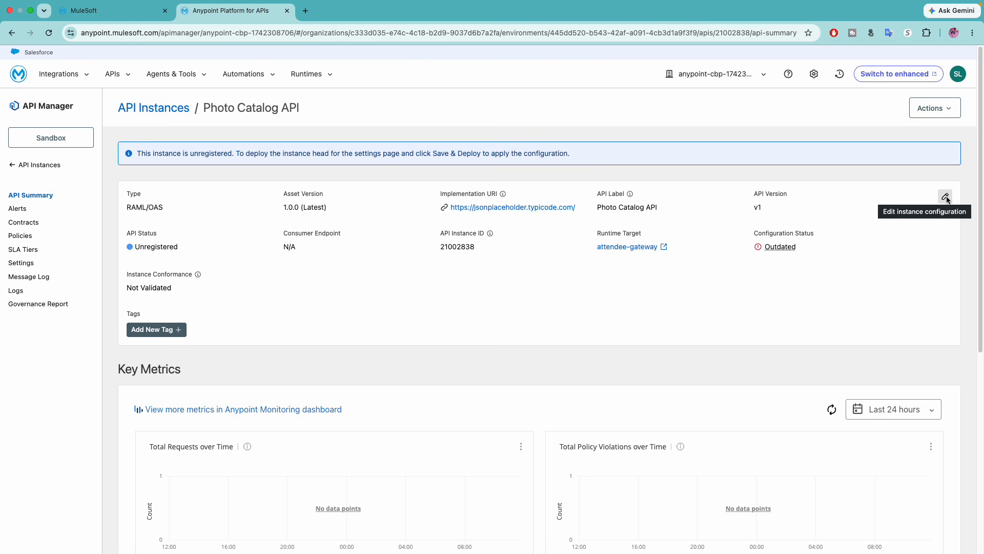
click(945, 197)
scroll(872, 214, down, 8)
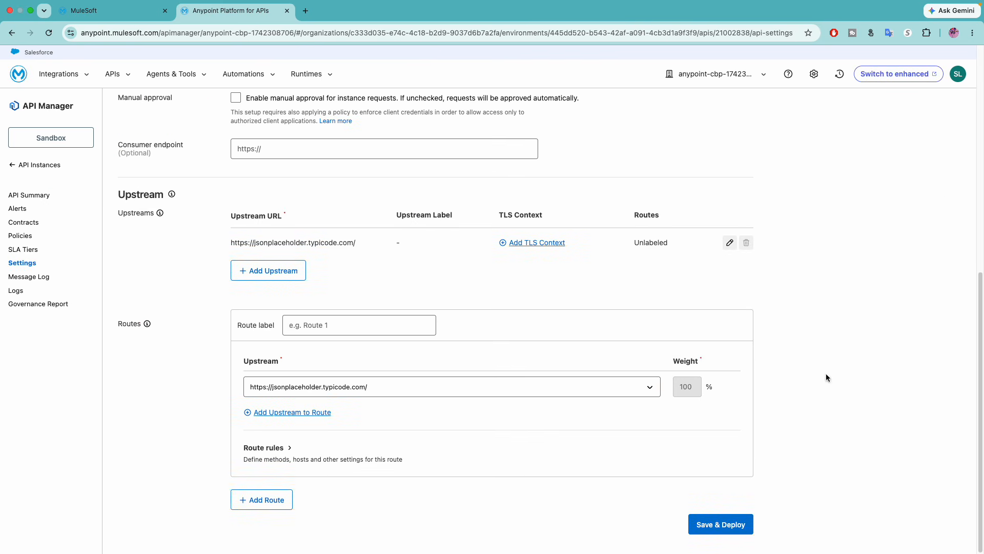
scroll(792, 432, up, 2)
scroll(792, 433, down, 2)
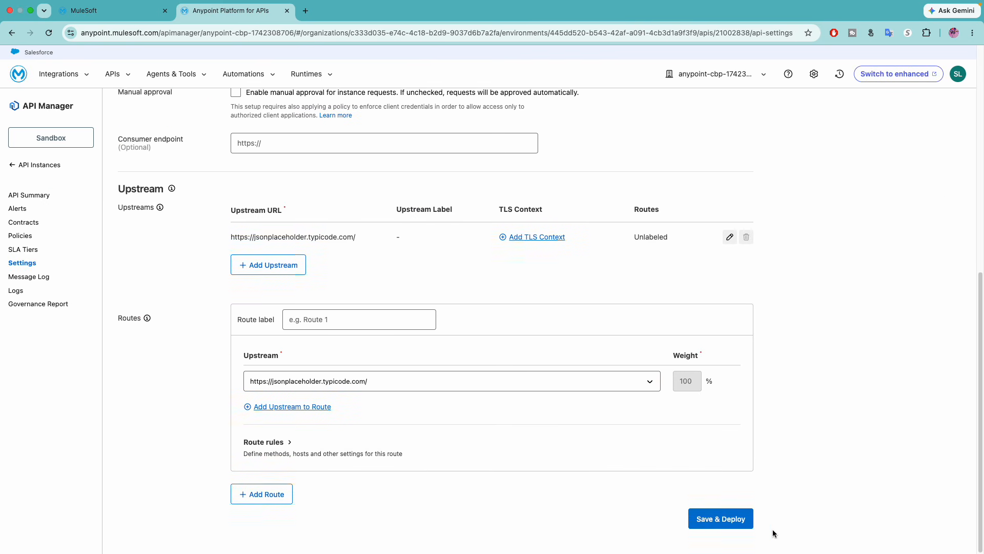
click(736, 525)
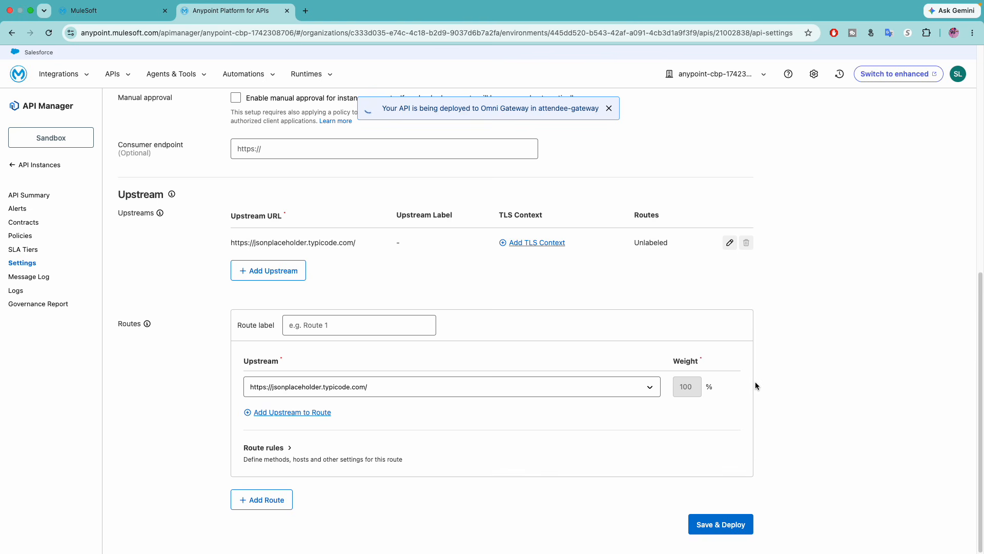
drag(383, 105, 600, 110)
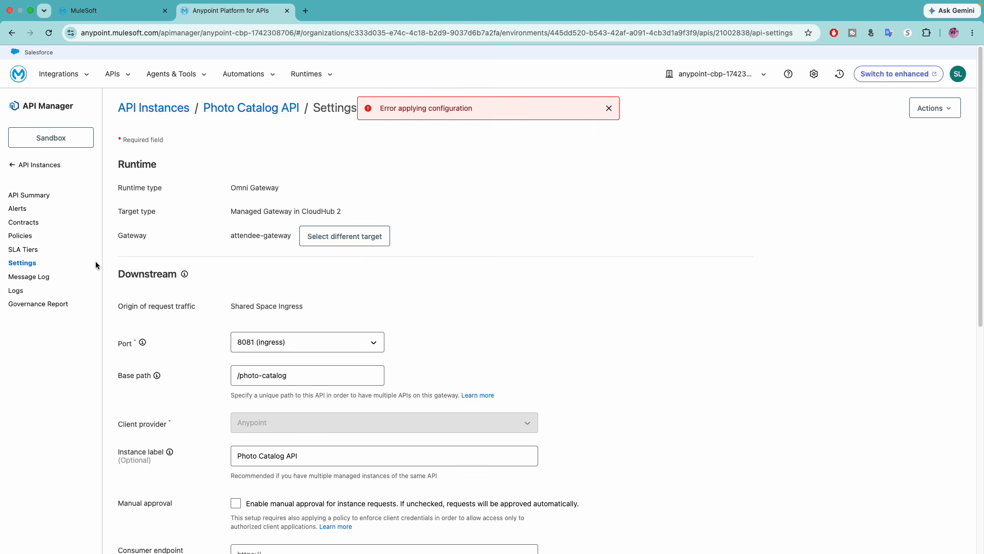
Reopen the Photo Catalog API instance's configuration and deploy it to attendee-gateway again
click(57, 165)
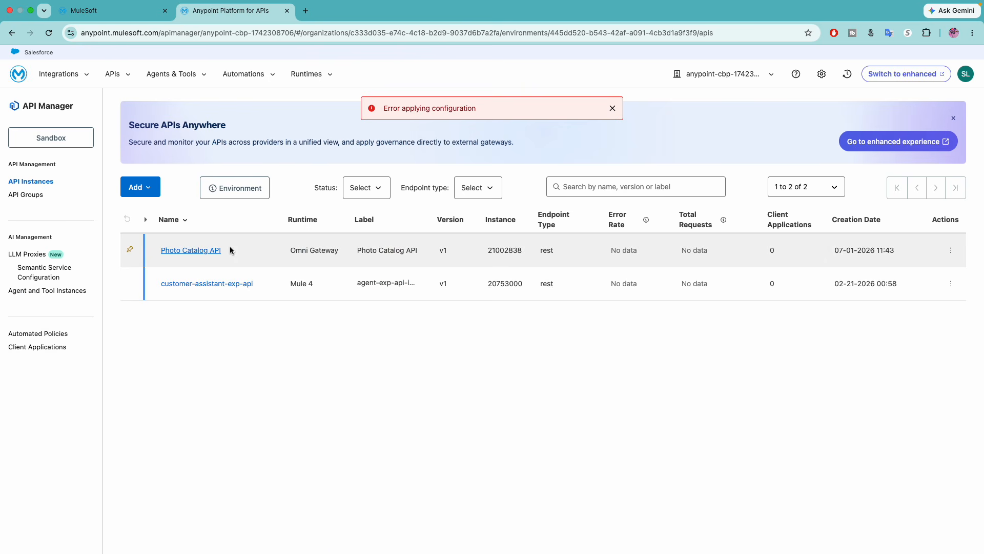
click(190, 255)
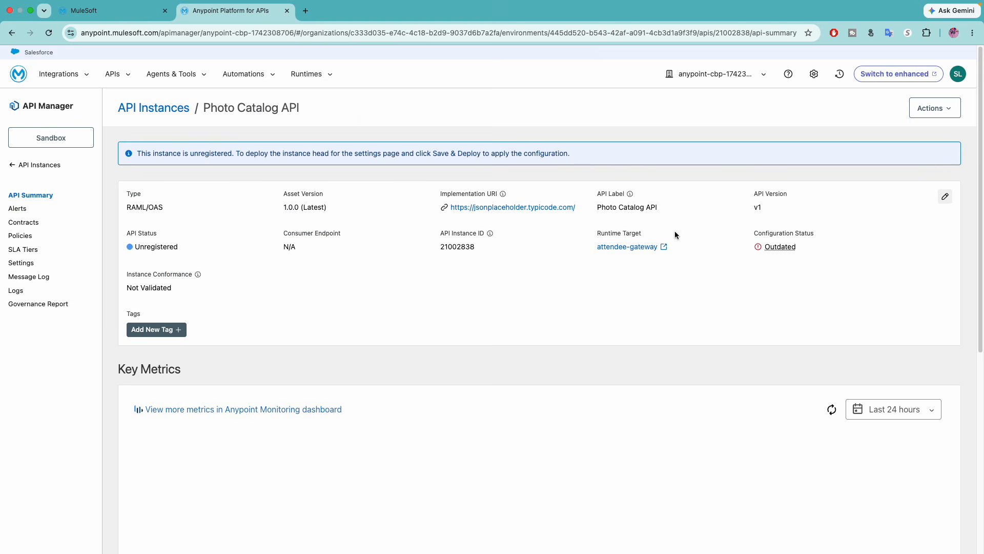
click(945, 197)
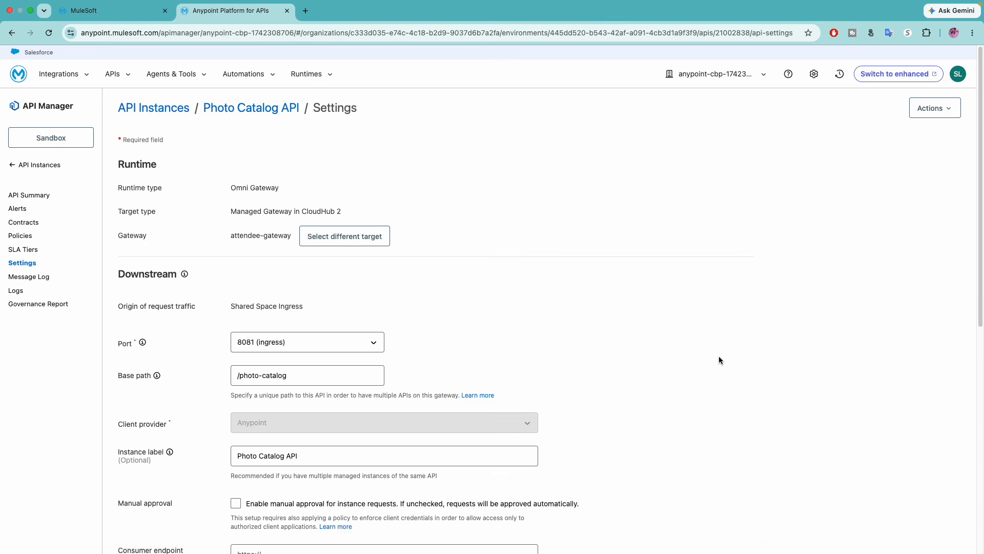
scroll(719, 359, down, 10)
click(732, 520)
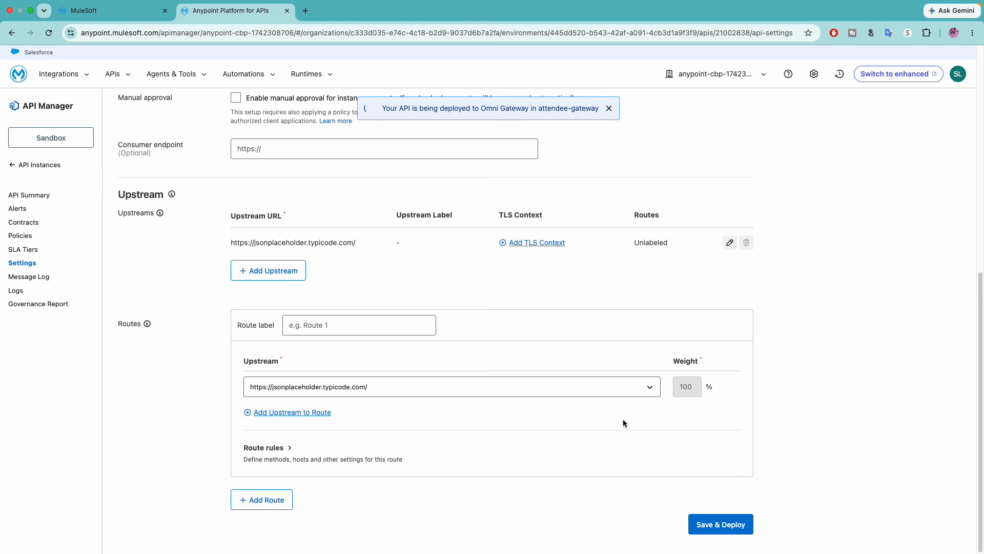
Check the deployment result and API status on the Photo Catalog API's summary, and return to the API instances
scroll(623, 419, up, 10)
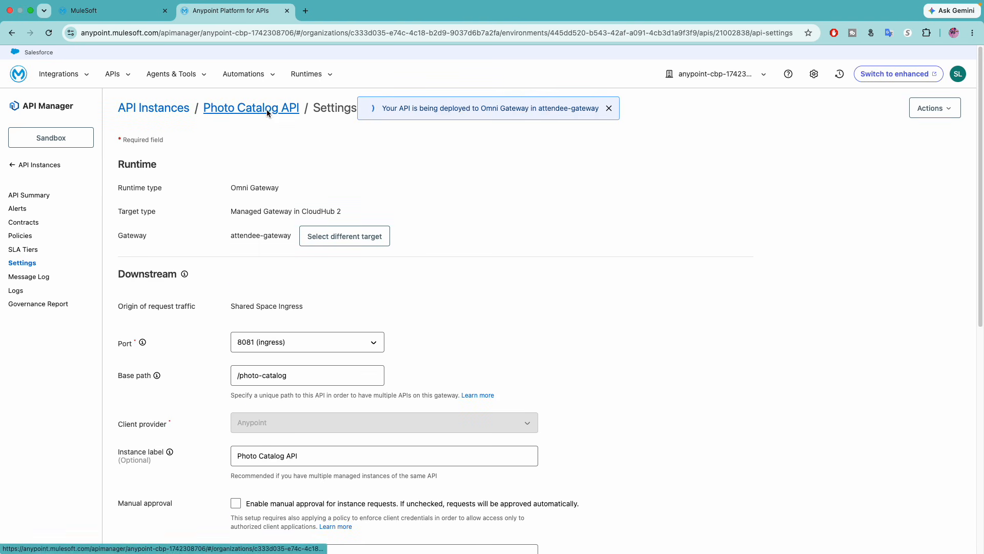
click(267, 109)
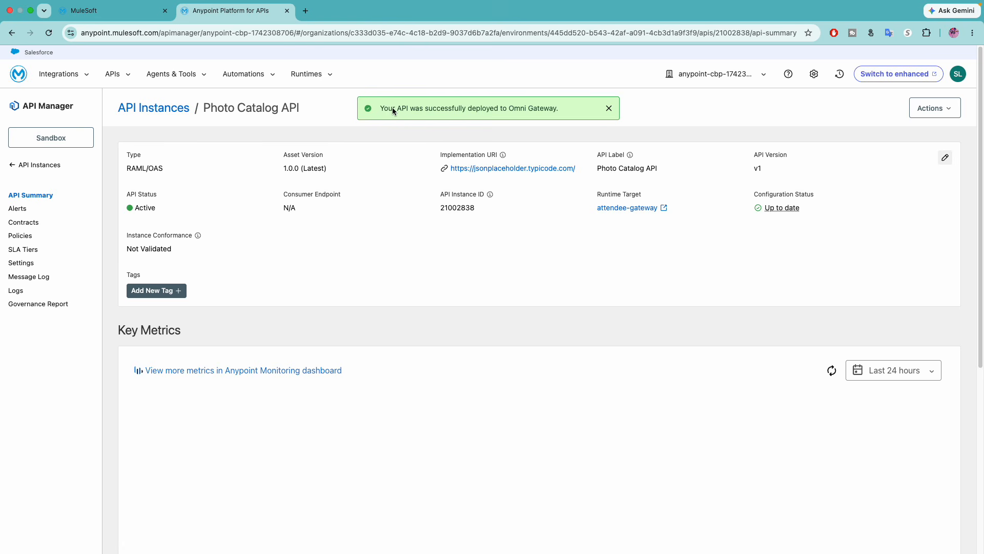
drag(385, 109, 566, 114)
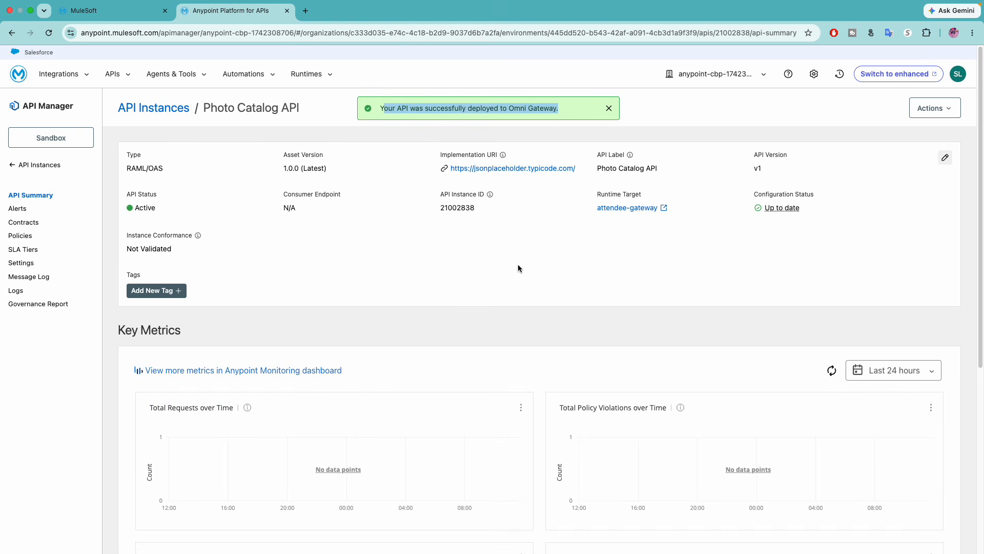
drag(131, 212, 159, 209)
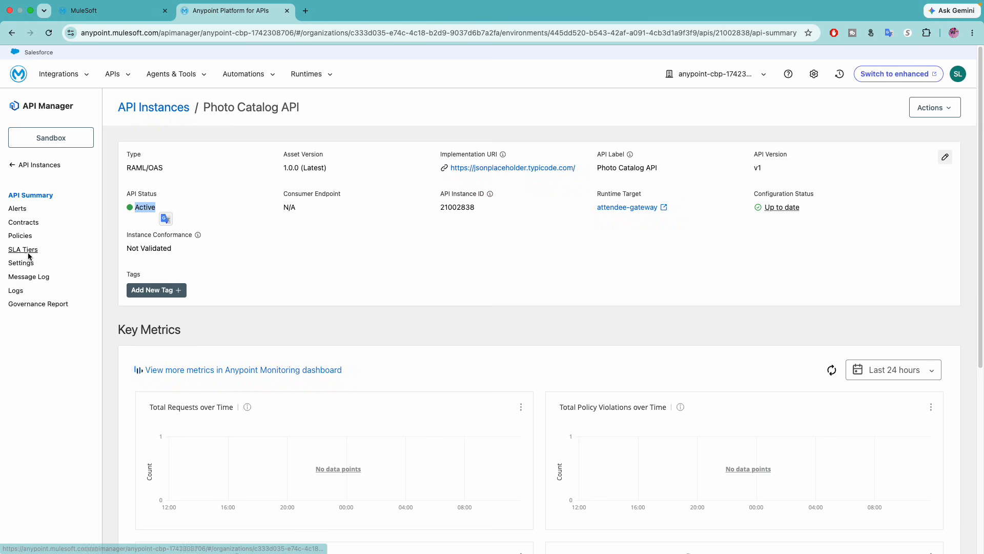
click(42, 165)
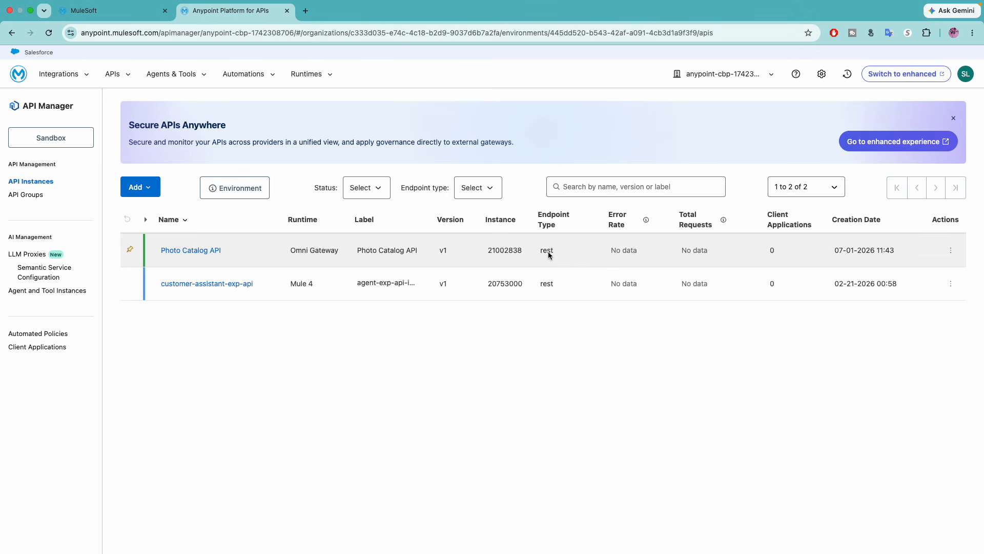
Return to the instance's details in MuleSoft's portfolio, reload the page and check its status
click(88, 10)
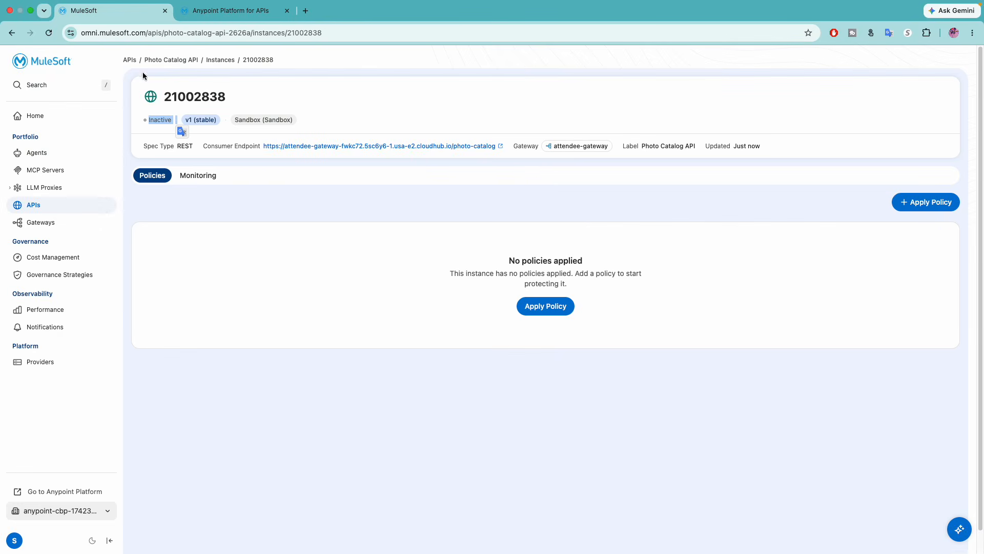
click(49, 33)
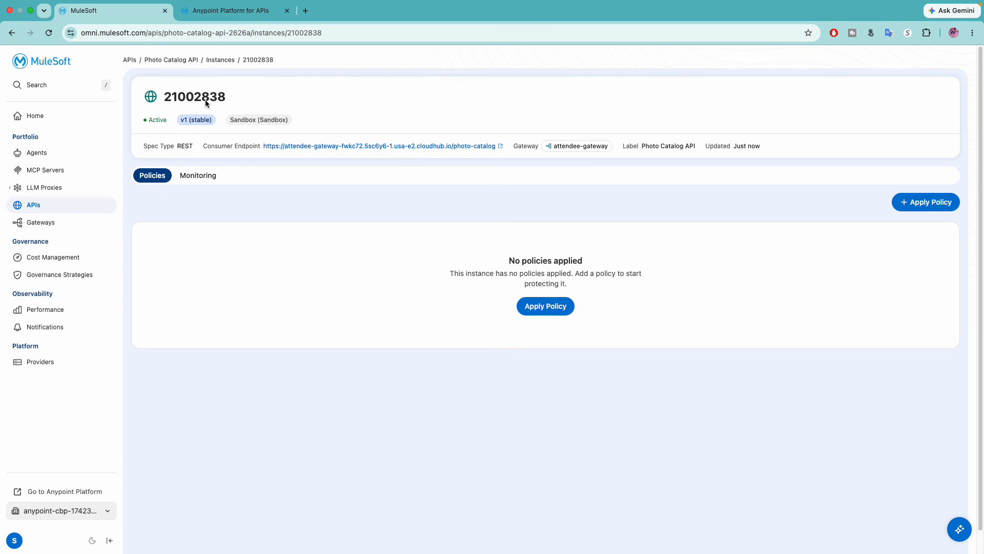
drag(164, 122, 132, 117)
Search the portfolio's APIs for "photo" and open the Photo Catalog API's overview
click(40, 206)
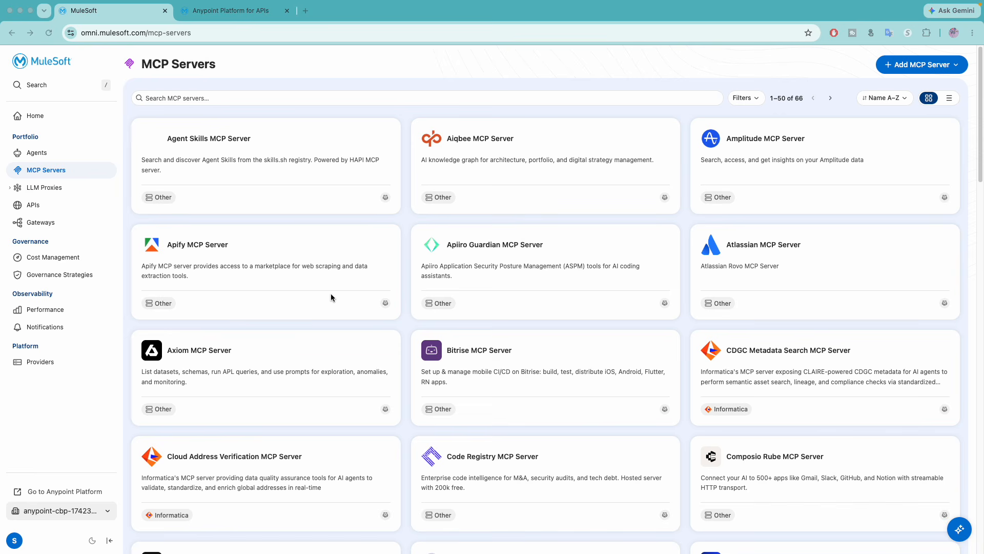
scroll(330, 298, down, 1)
click(43, 205)
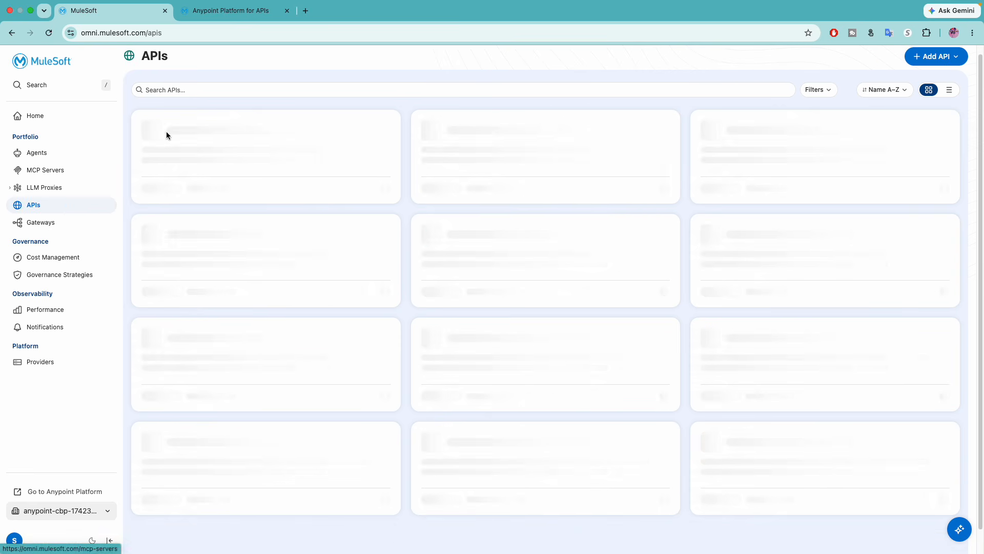
click(174, 95)
text(photo)
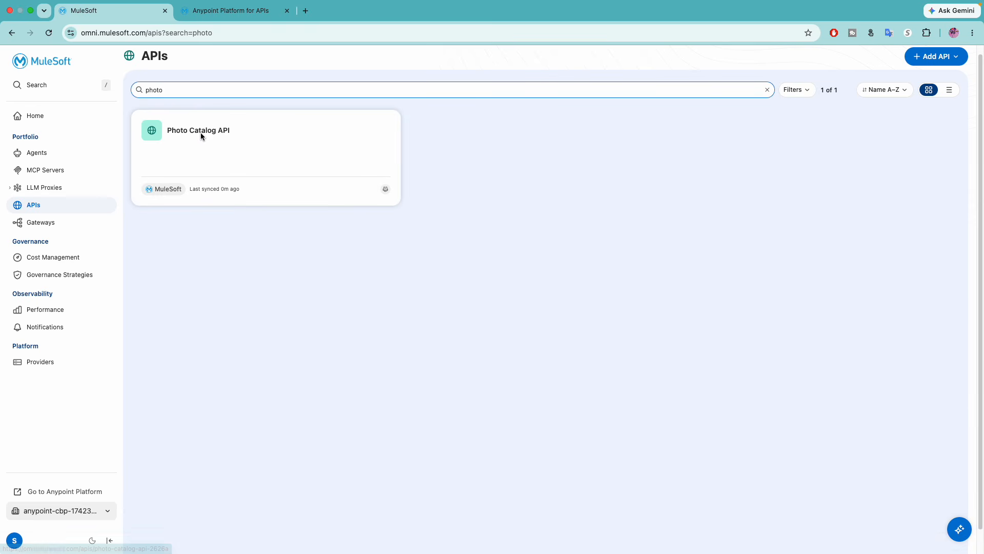
click(201, 133)
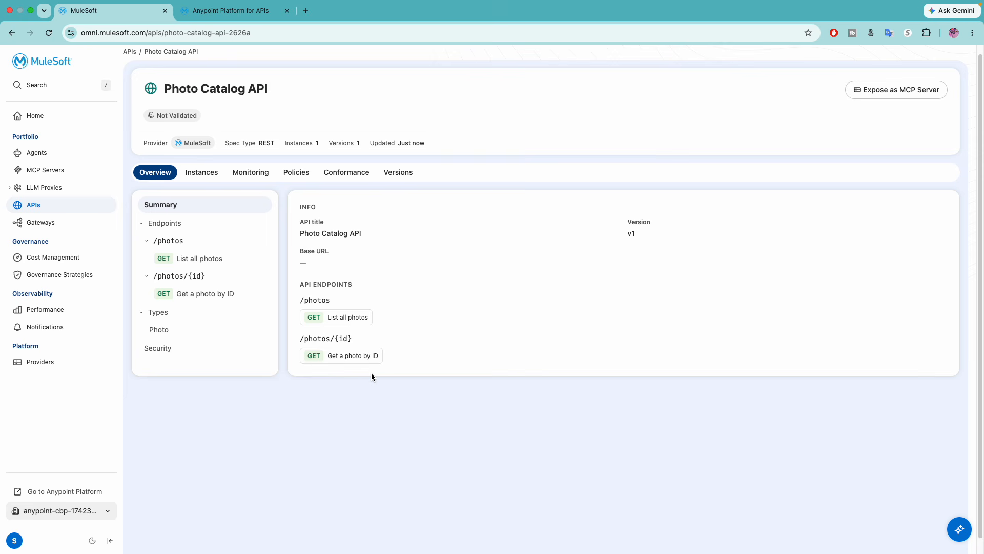
Start creating a new MCP server from APIs or SaaS applications in the MCP Servers portfolio
click(56, 177)
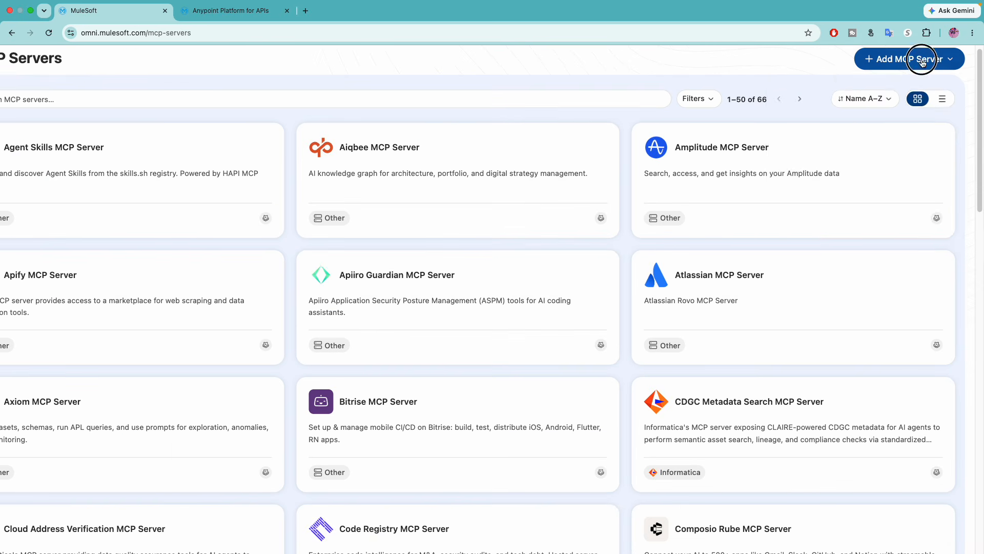
click(935, 56)
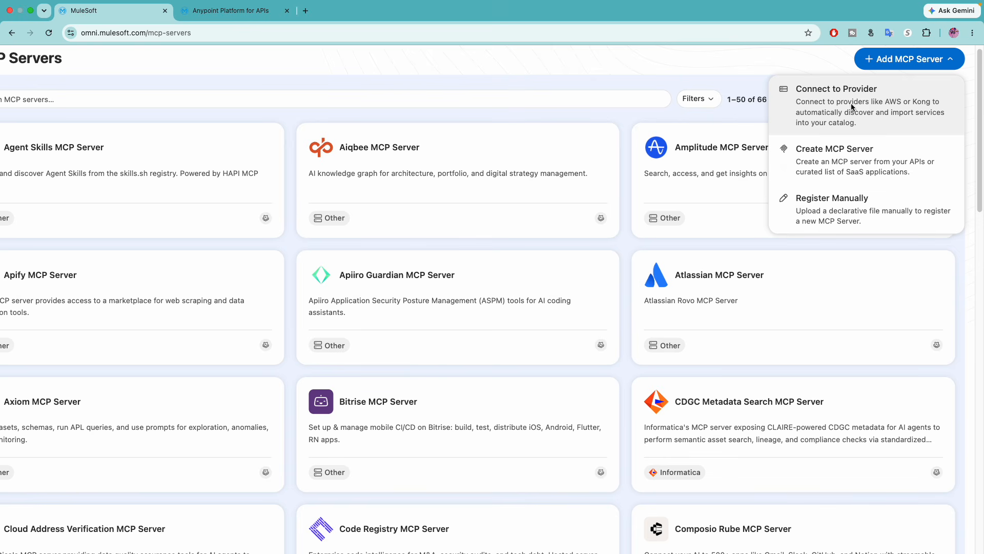
click(848, 163)
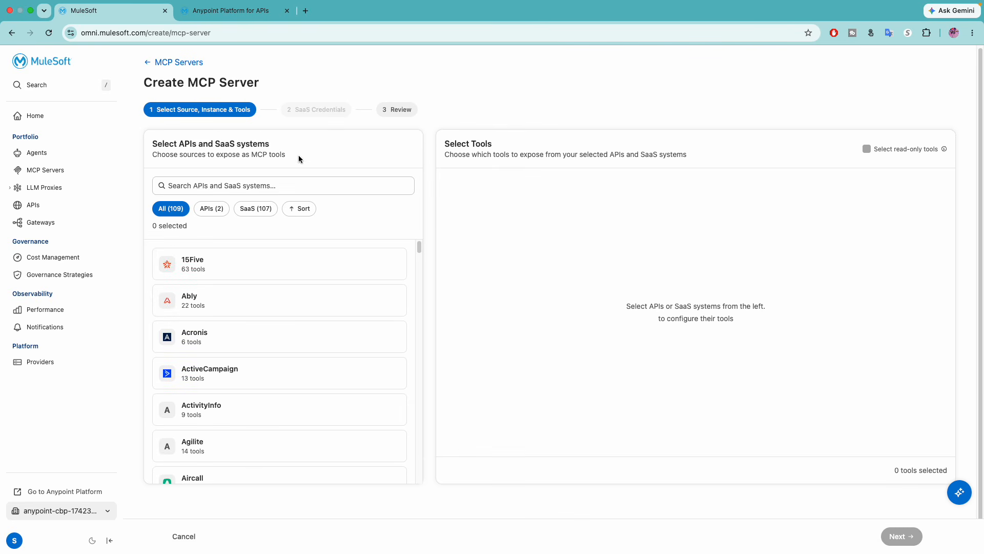
Search the APIs and SaaS systems for "photo" and select the Photo Catalog API as the MCP server's source
click(300, 187)
text(phto)
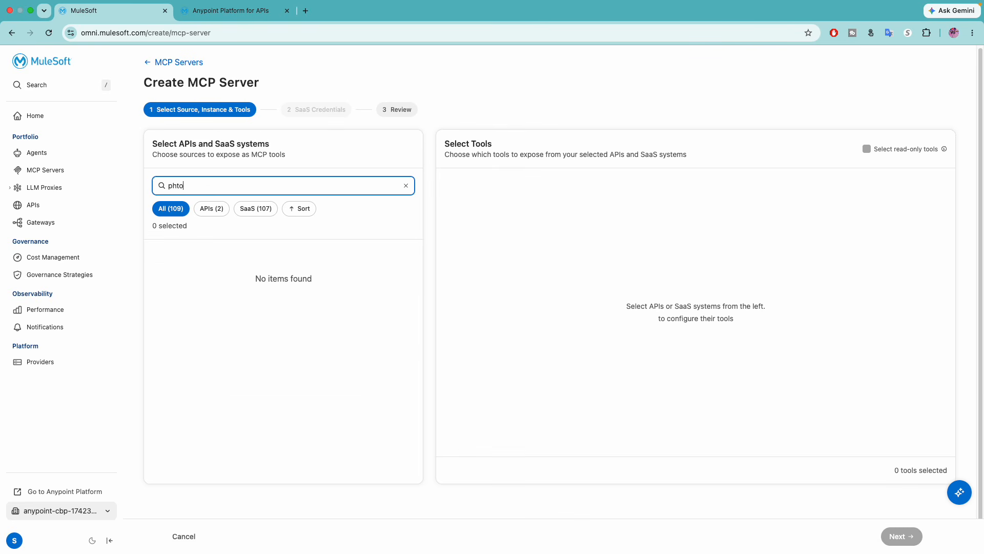
key(BackSpace)
key(BackSpace)
text(oto)
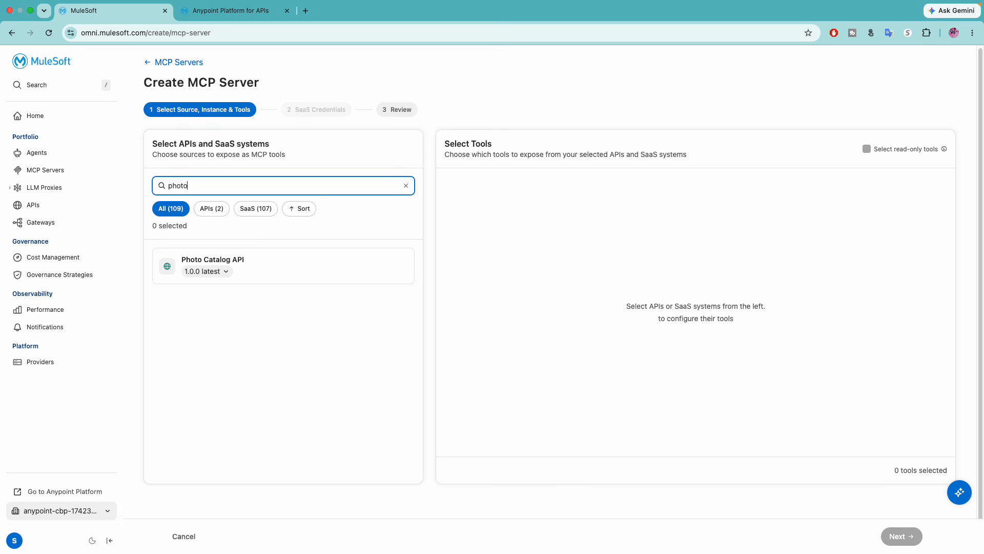
click(253, 260)
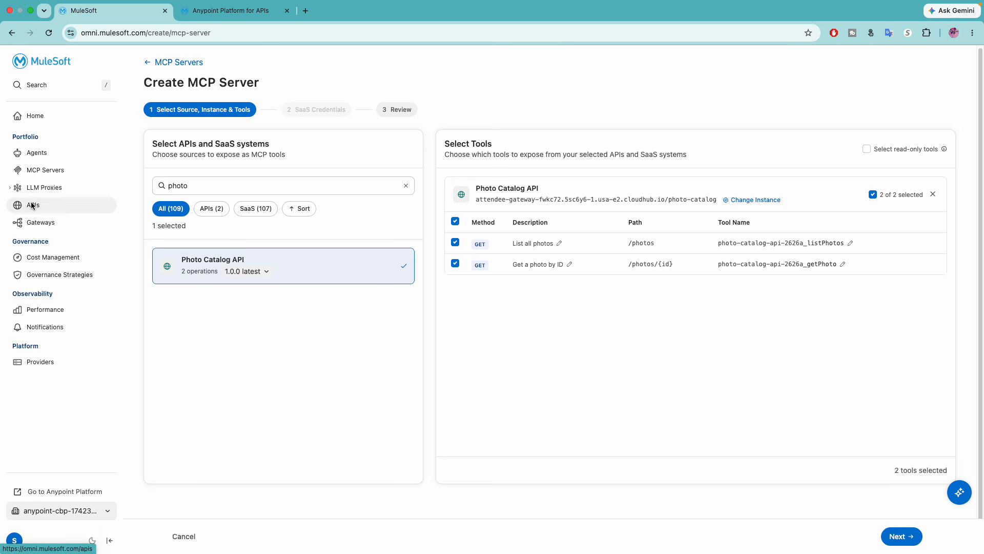
Leave the MCP server setup, search the portfolio's APIs for "photo" and open the Photo Catalog API
click(87, 204)
click(194, 100)
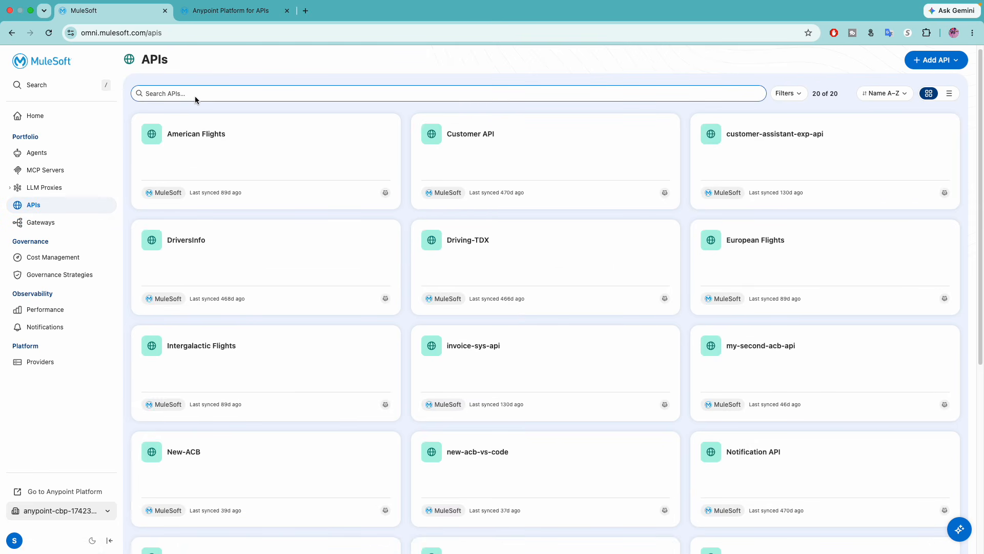
text(phtot)
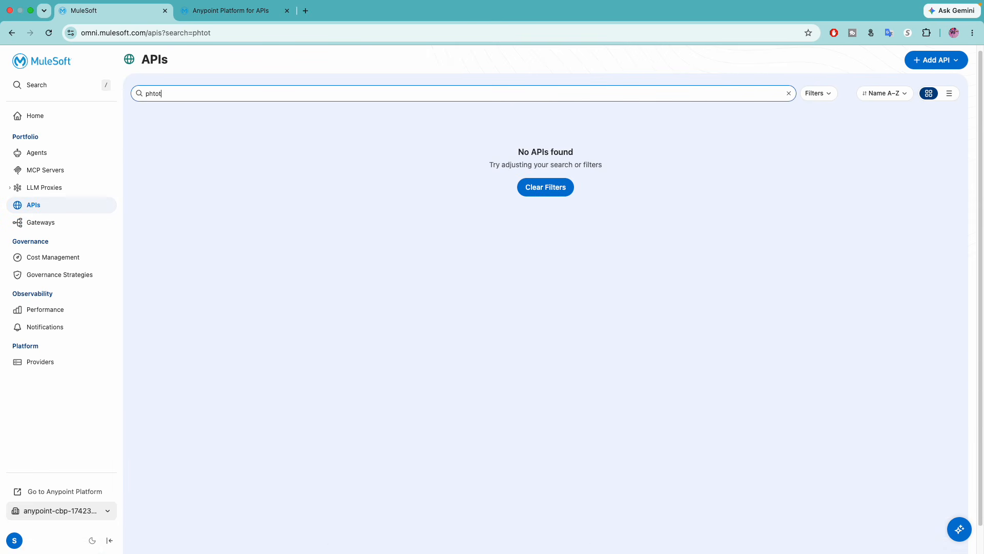
key(BackSpace)
key(BackSpace)
key(BackSpace)
key(BackSpace)
text(htoto)
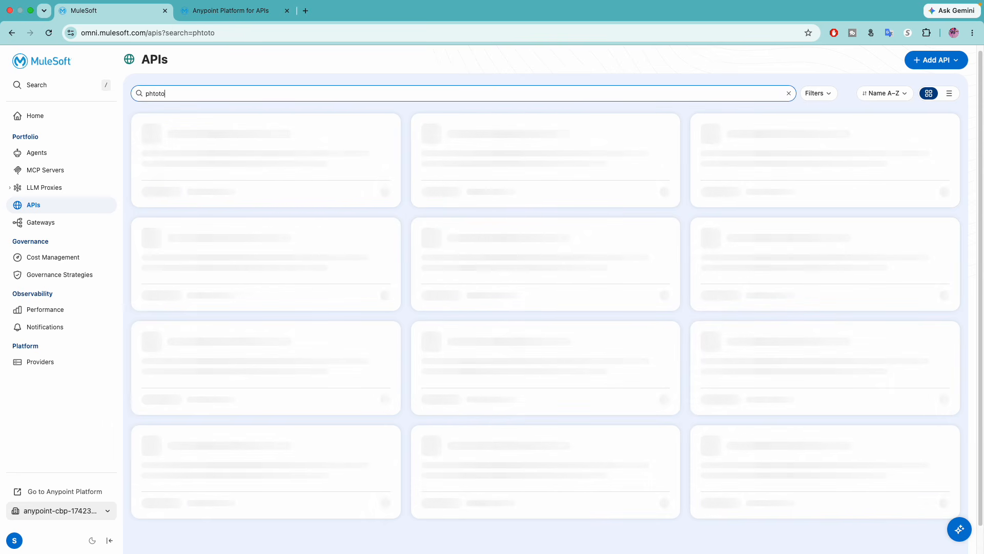
key(super+a)
text(p)
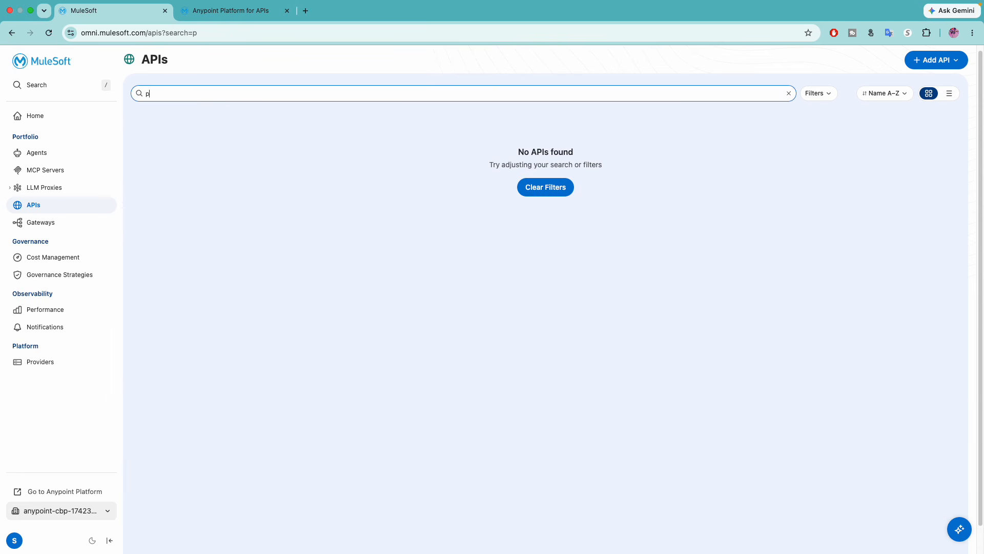
text(hoto)
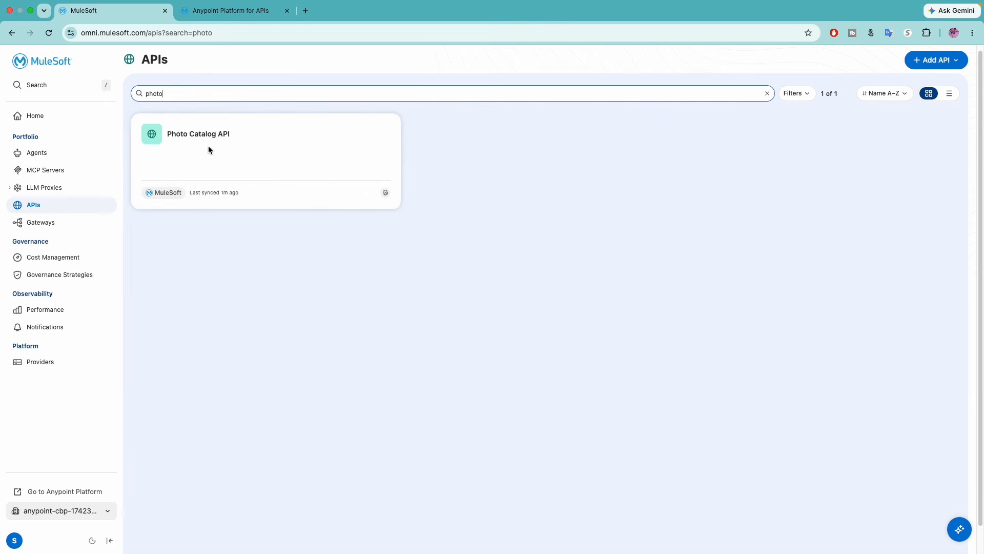
click(211, 147)
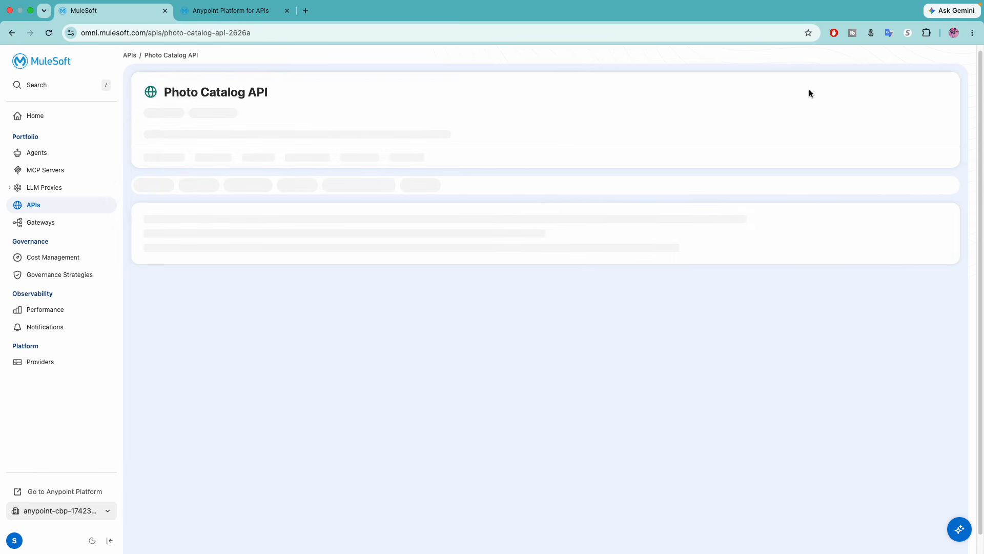
Start an MCP server from the Photo Catalog API with its listPhotos and getPhoto tools, and review the server configuration
click(879, 94)
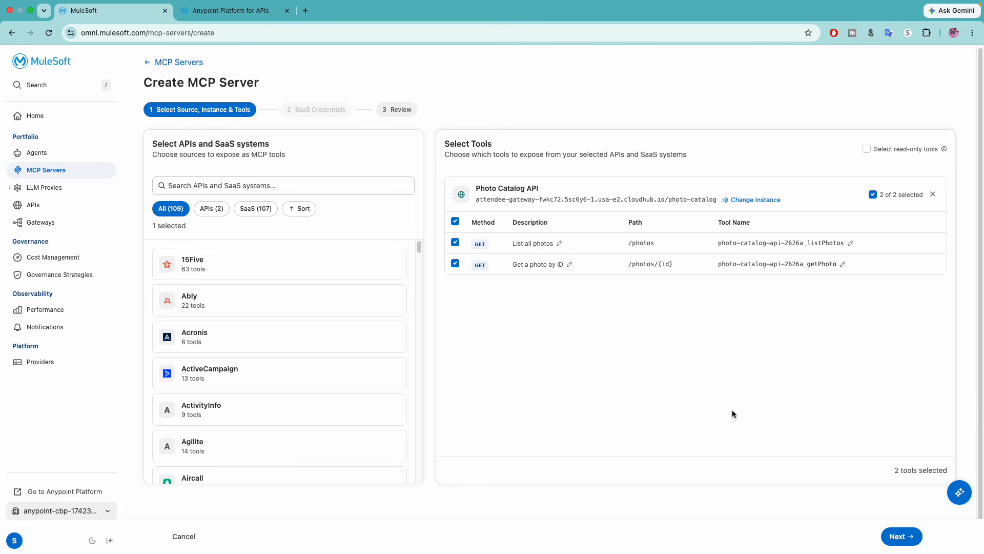
click(900, 536)
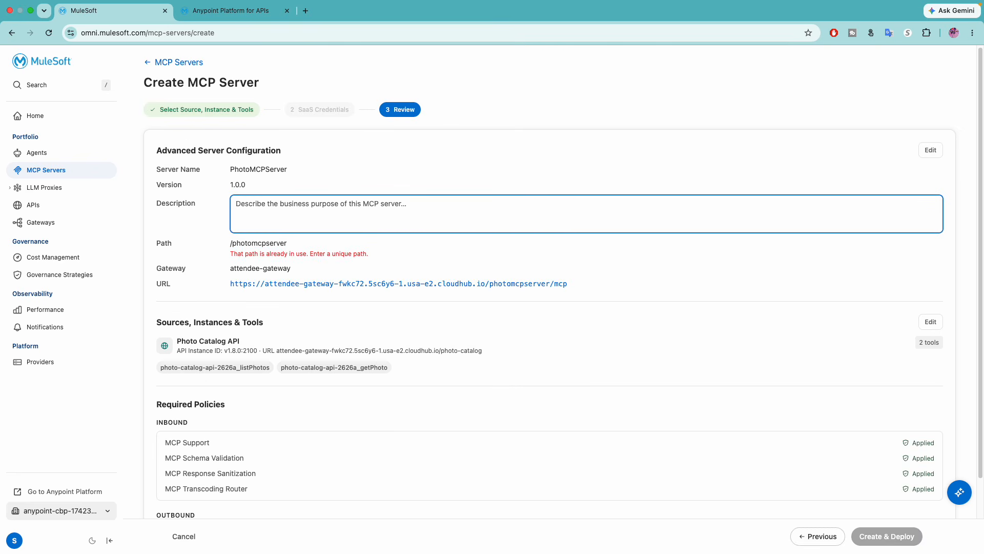
click(278, 249)
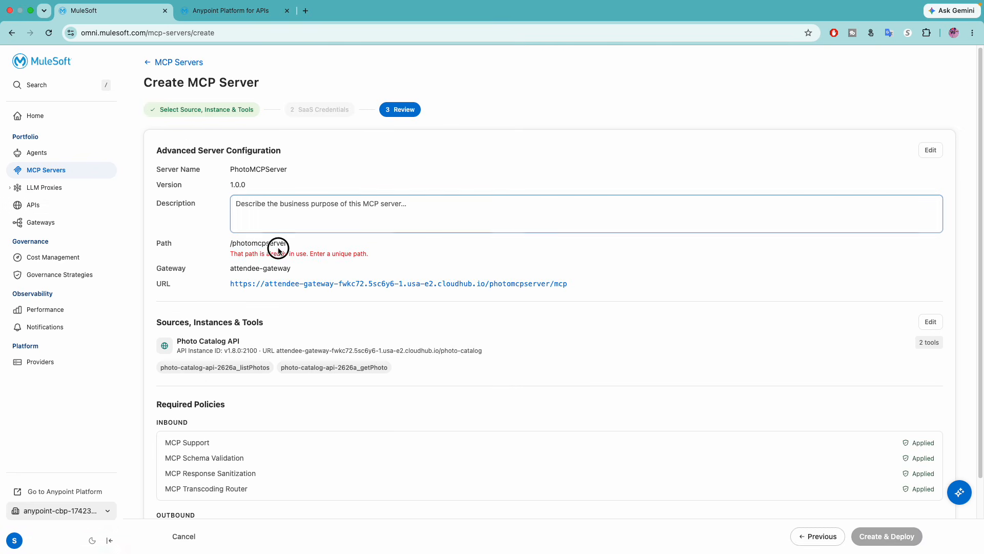
drag(237, 243, 296, 251)
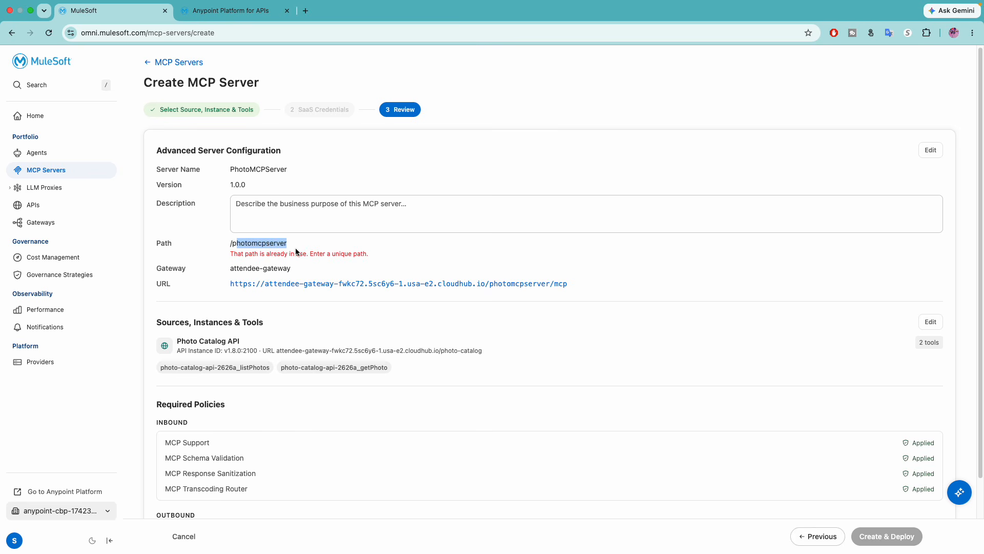
scroll(462, 253, down, 3)
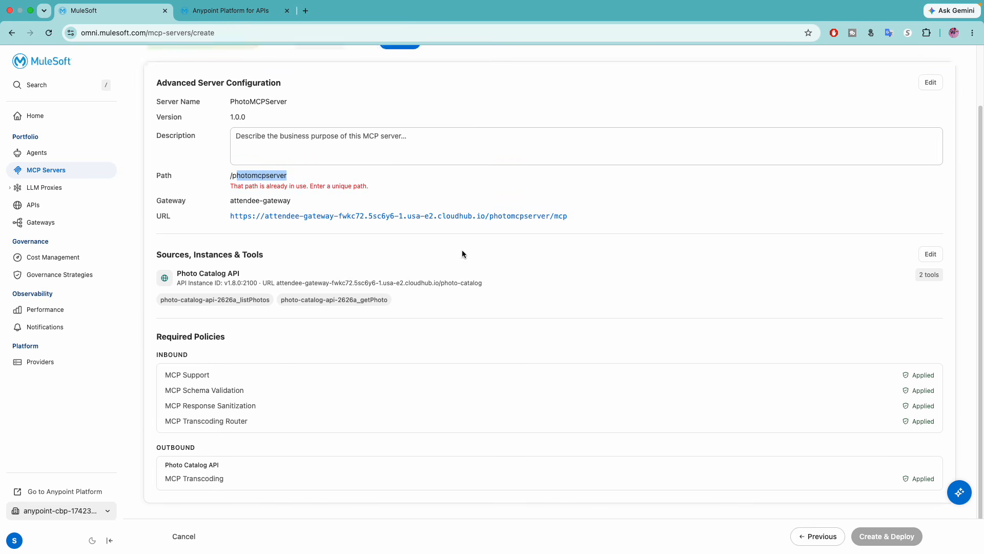
scroll(462, 253, up, 3)
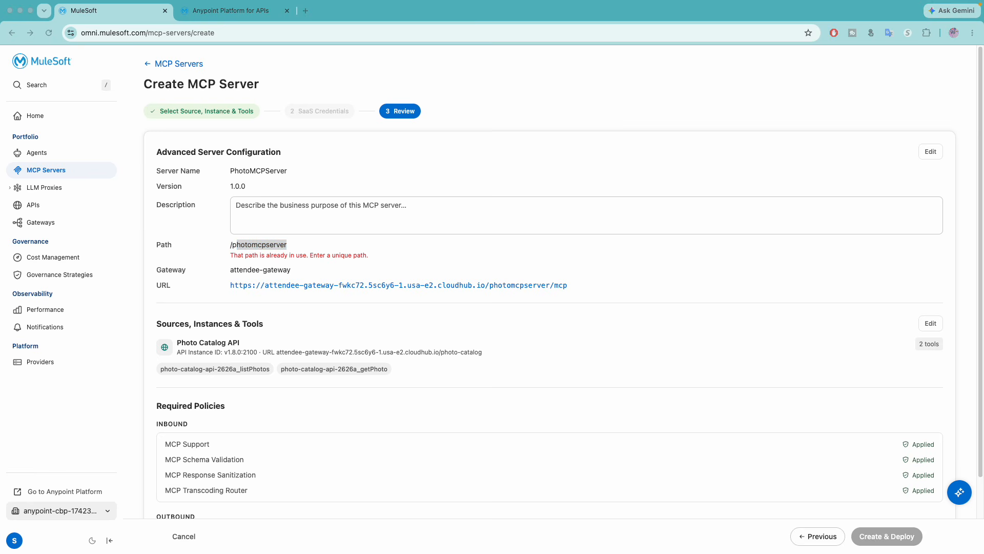
Enter a server description covering the listphotos and getphoto tools, when to use them, and the exact photo ID requirement
click(454, 218)
text(This MCP Server provides tools to retrieve all the photos (listphotos) as well as  price, description, and stock level for a specific photo (getphoto). Use this tool when the user asks about a photo they found from list_photos. Requires the exact photo ID)
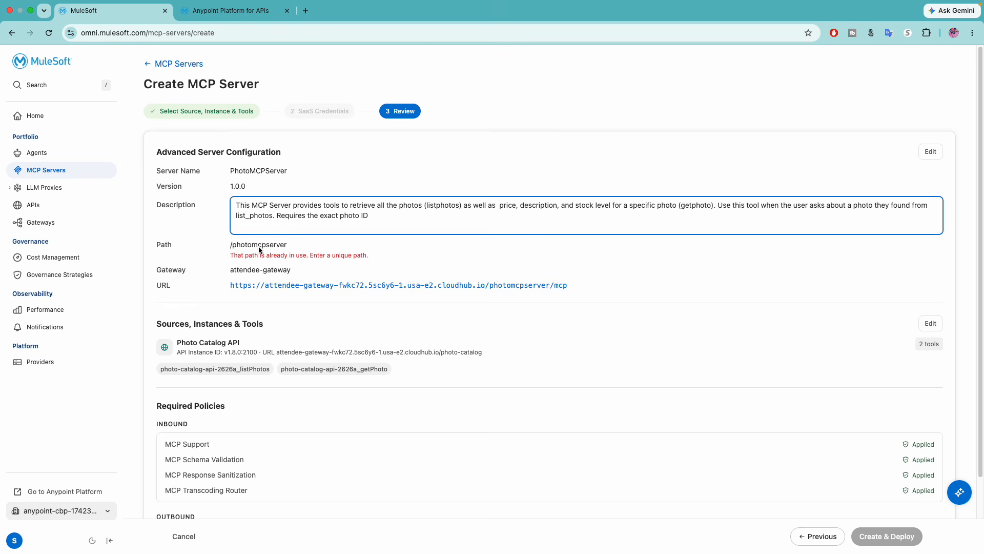
click(207, 243)
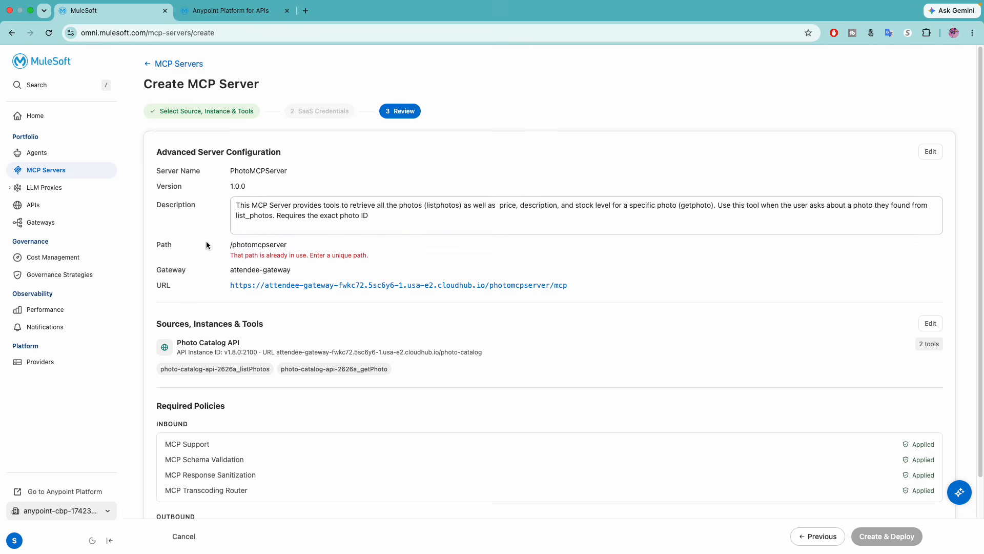
Edit the server configuration, set the path to /photomcpserver1 and save it
click(923, 152)
click(486, 334)
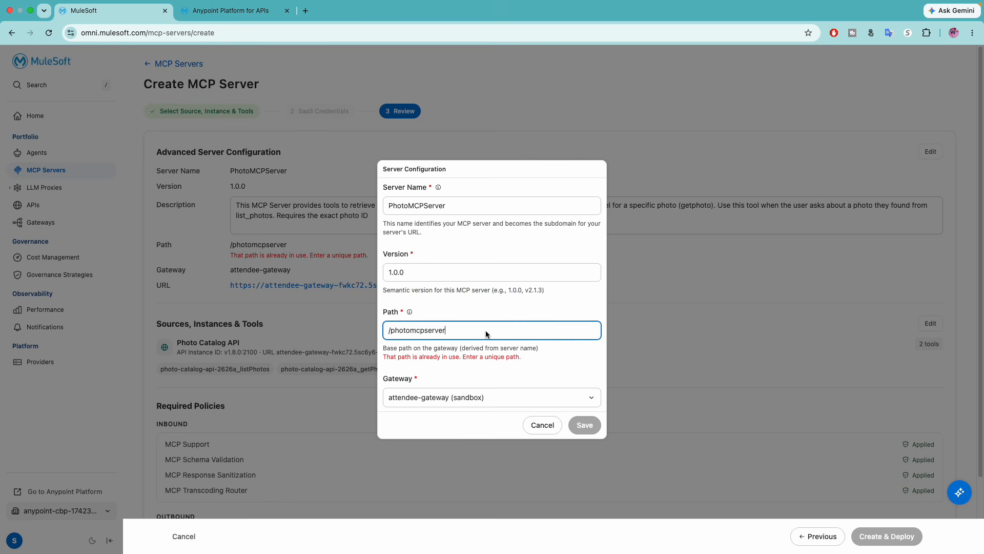
text(1)
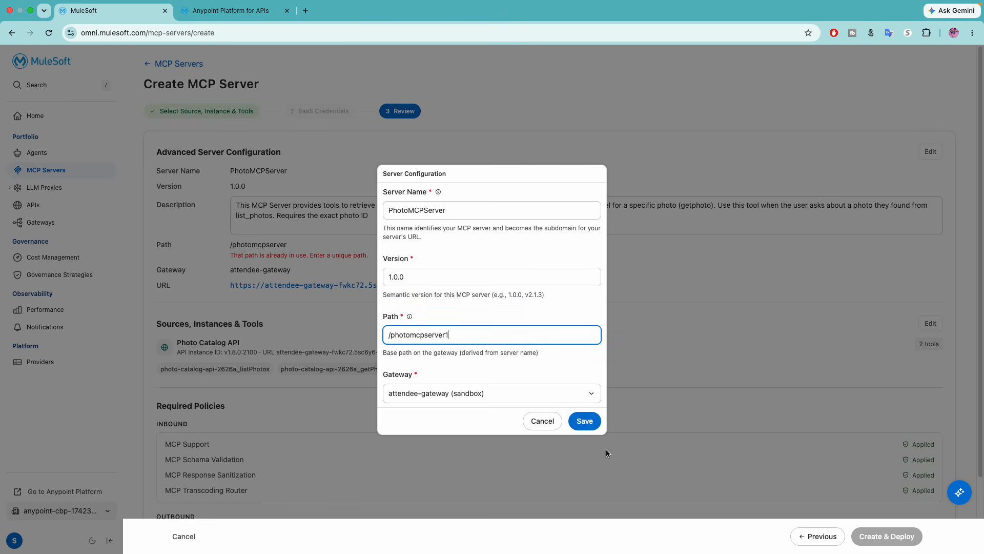
click(585, 421)
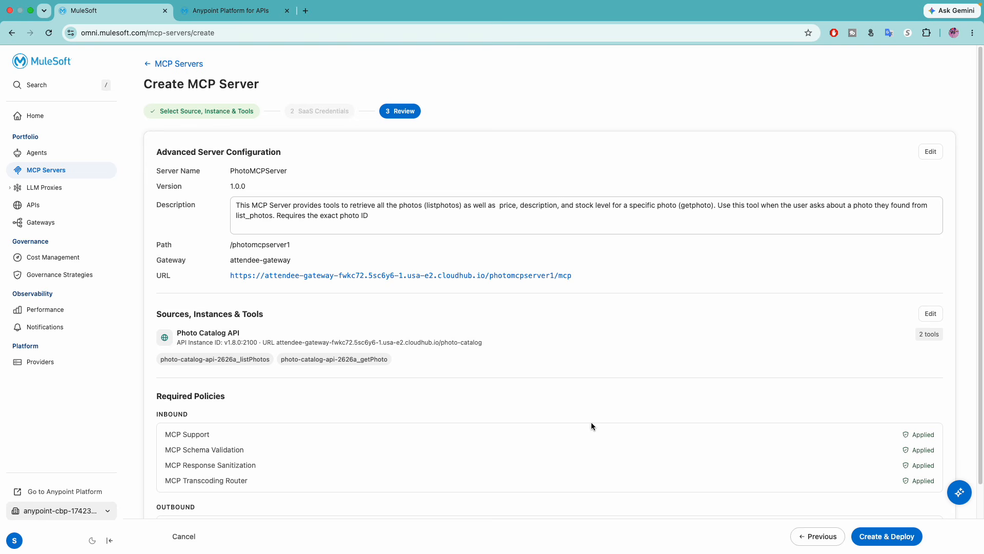
Review the required policies and description, create and deploy PhotoMCPServer, and check the deployed server's overview
scroll(565, 387, down, 3)
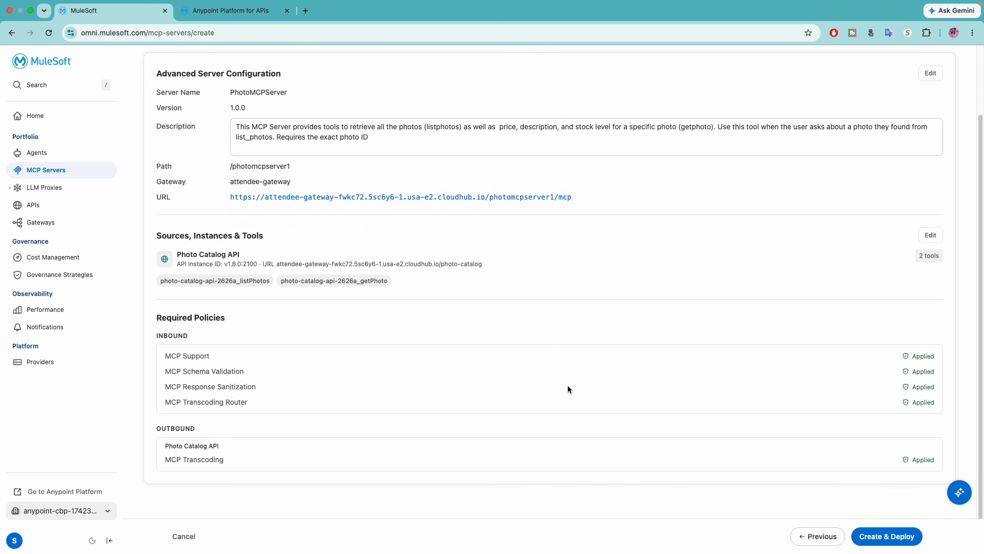
scroll(568, 388, up, 3)
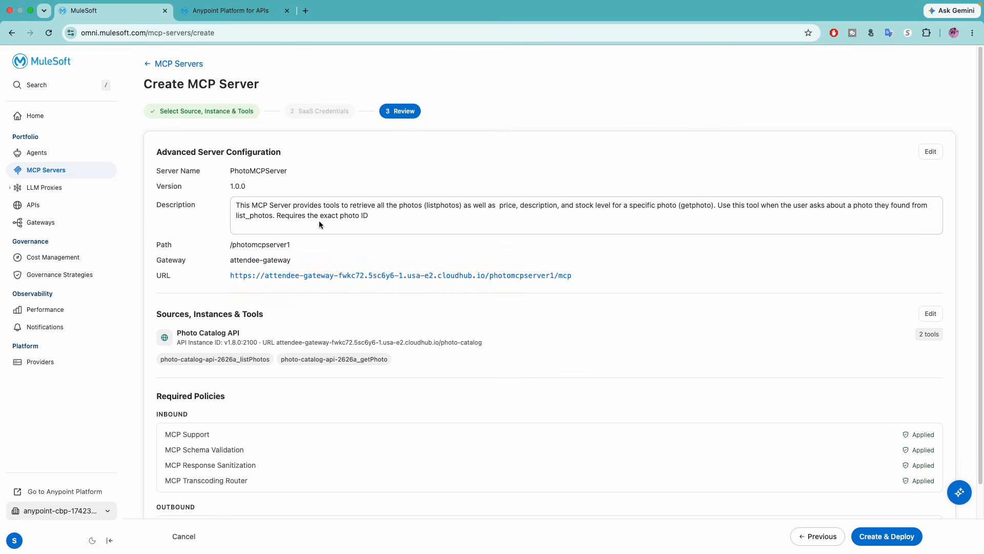
click(293, 205)
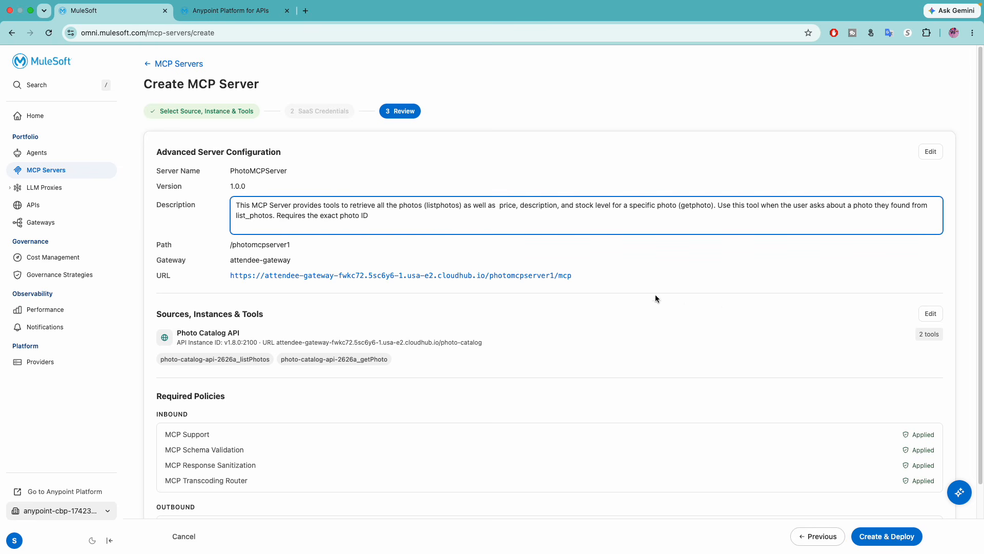
click(887, 539)
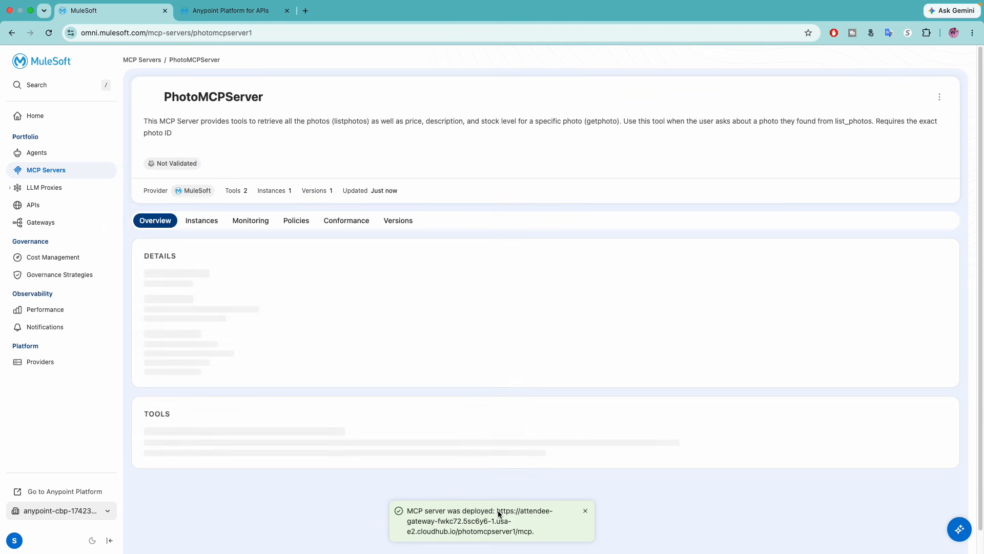
drag(497, 511, 530, 535)
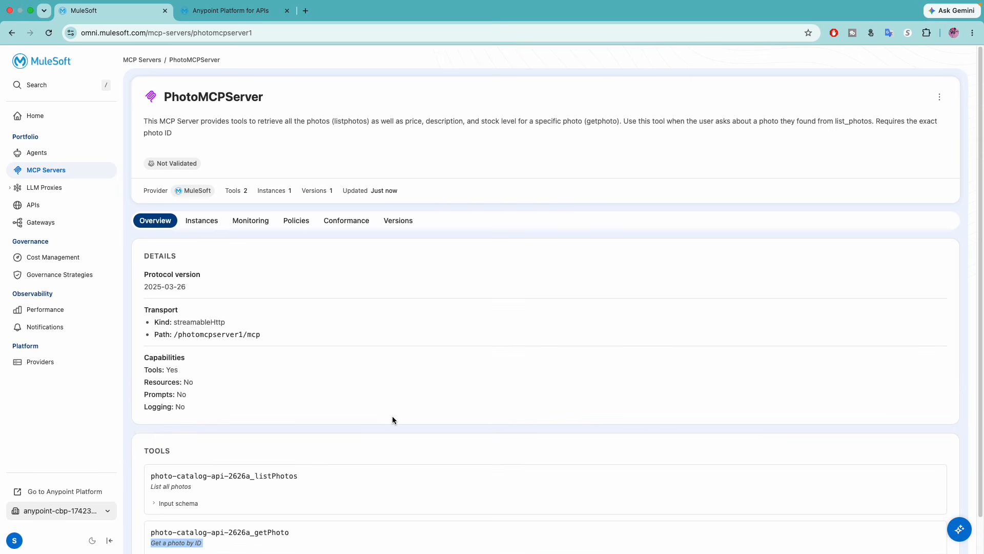
drag(191, 97, 237, 97)
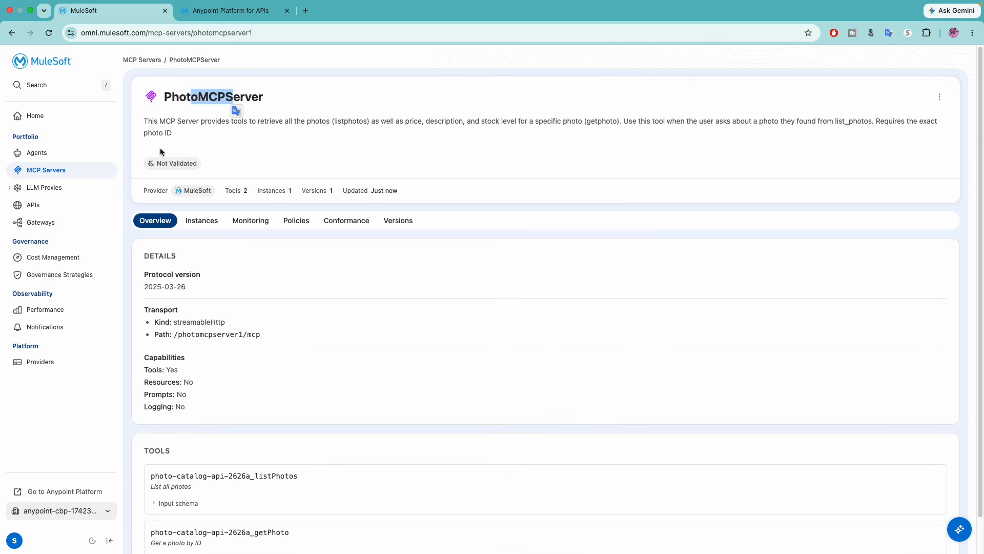
Search the MCP Servers portfolio for "photo" and open PhotoMCPServer
click(54, 173)
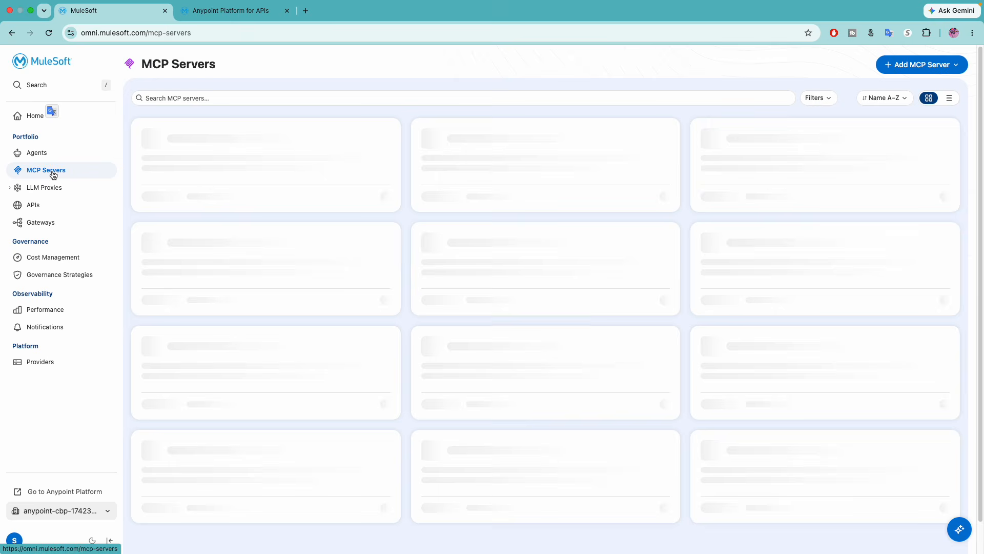
click(187, 99)
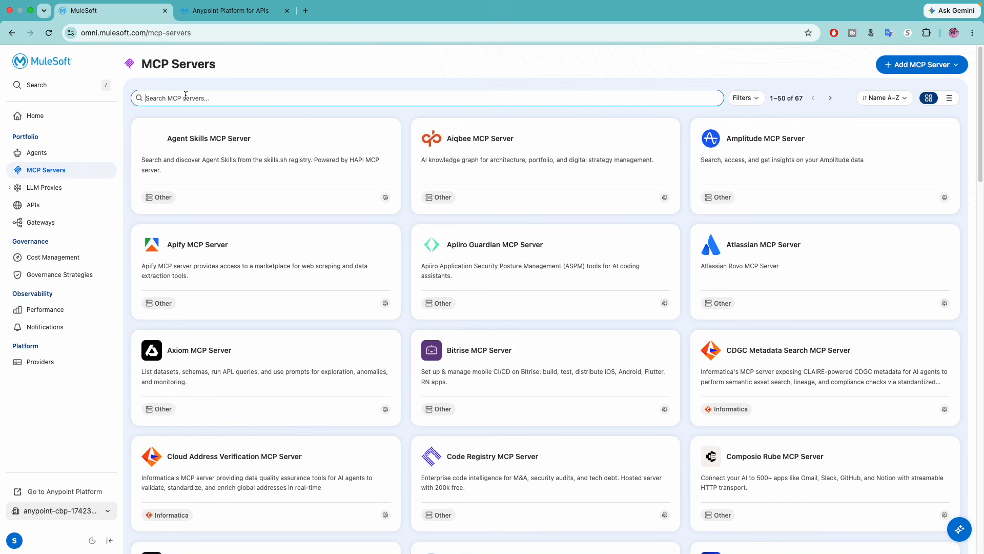
text(photo)
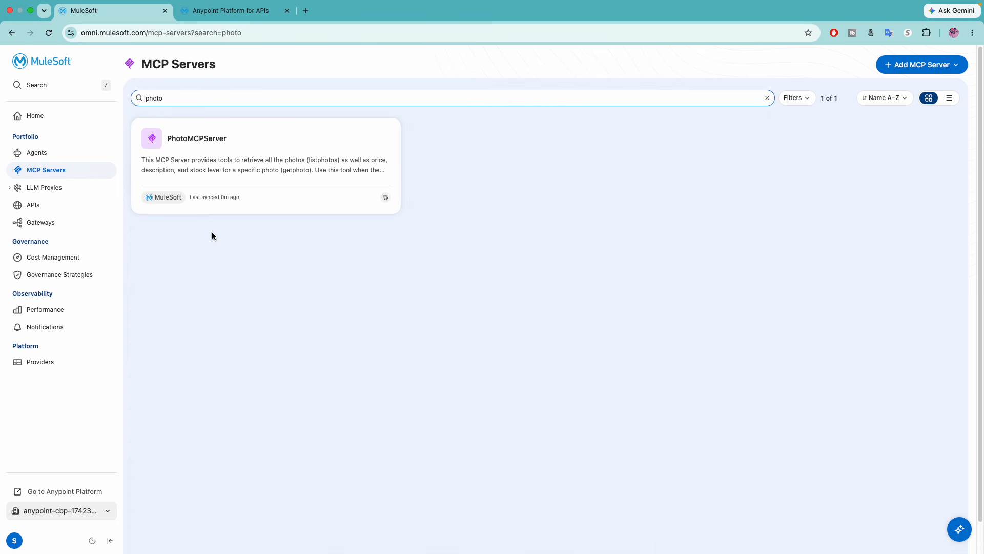
click(220, 138)
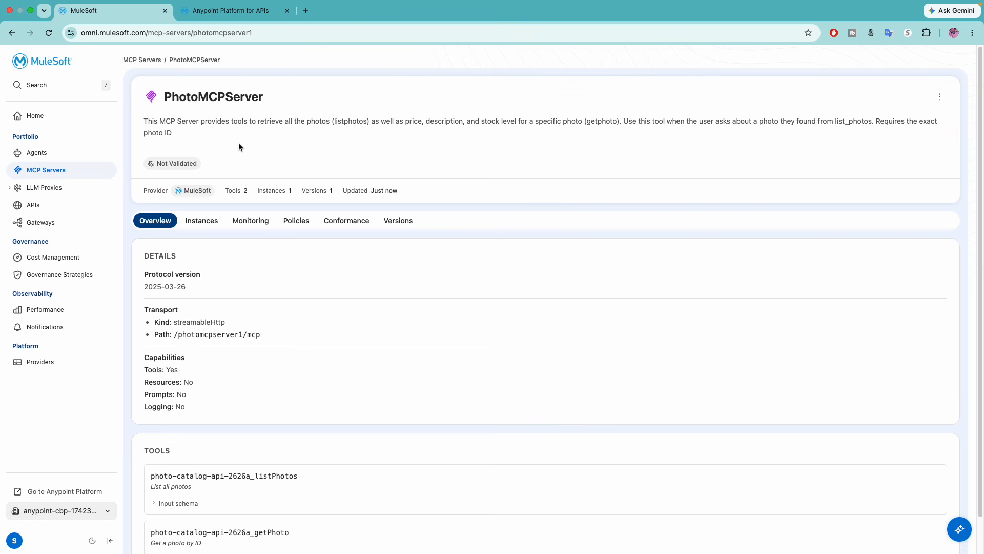
Check the status of PhotoMCPServer's managed instance on attendee-gateway and open the photomcpserver1 instance's details
click(208, 223)
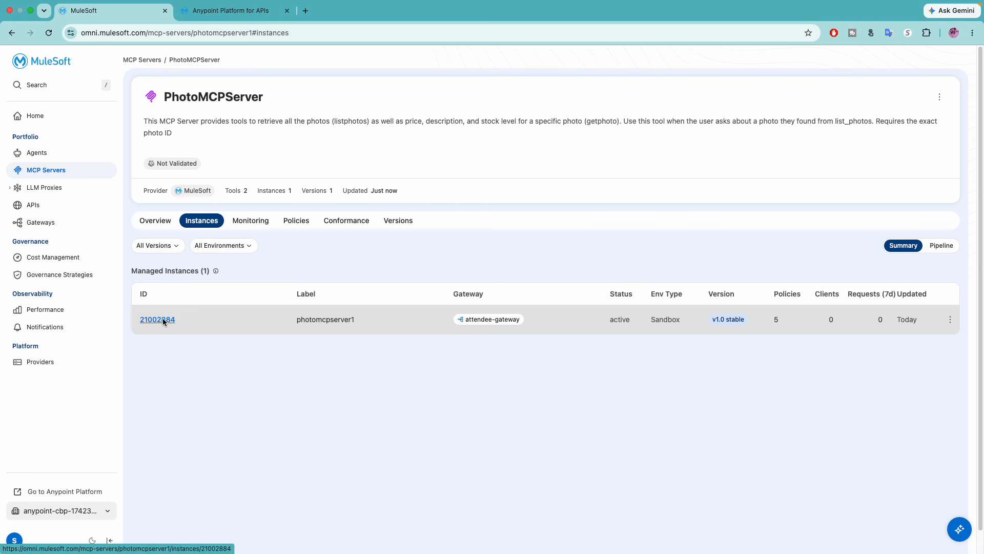
drag(631, 319, 614, 319)
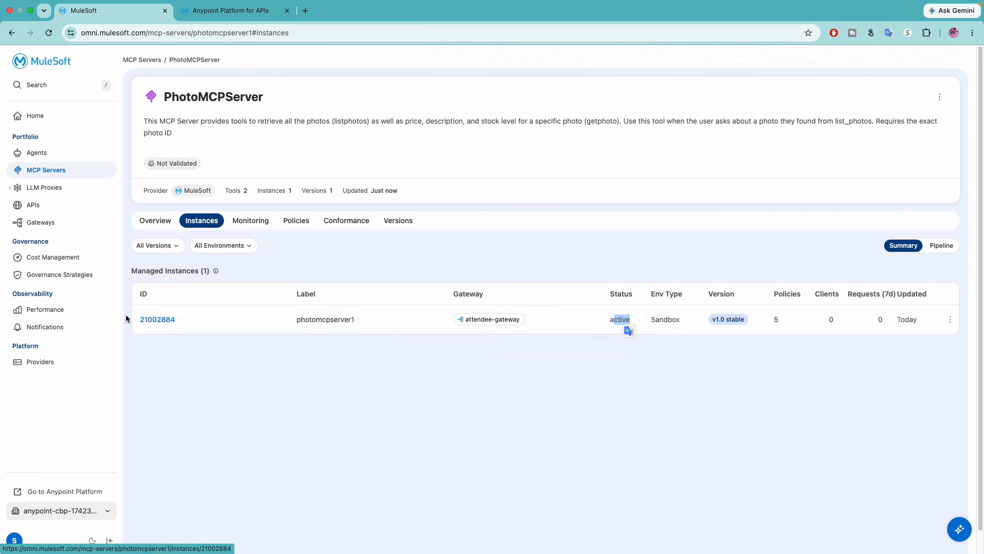
click(153, 319)
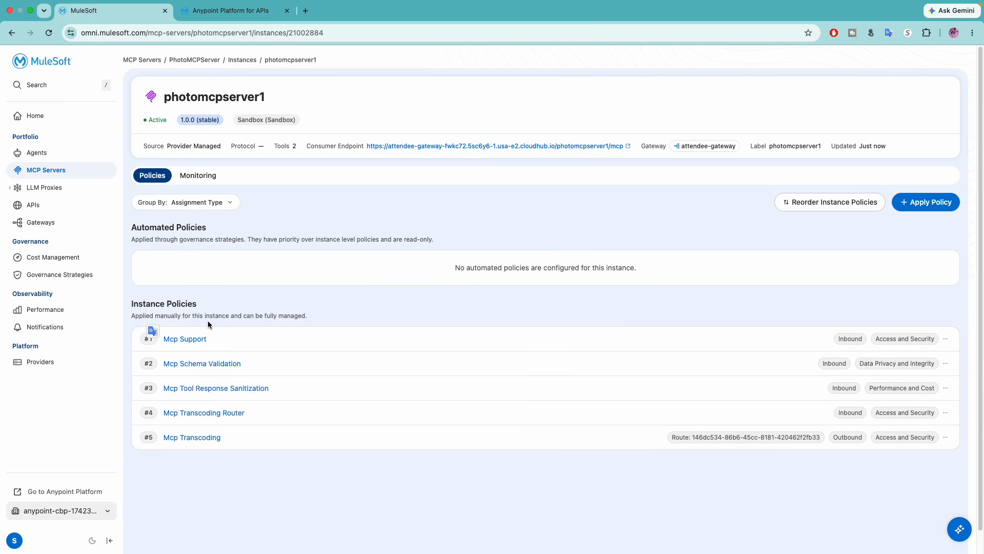
Copy the consumer endpoint URL from the photomcpserver1 instance details
scroll(210, 319, down, 1)
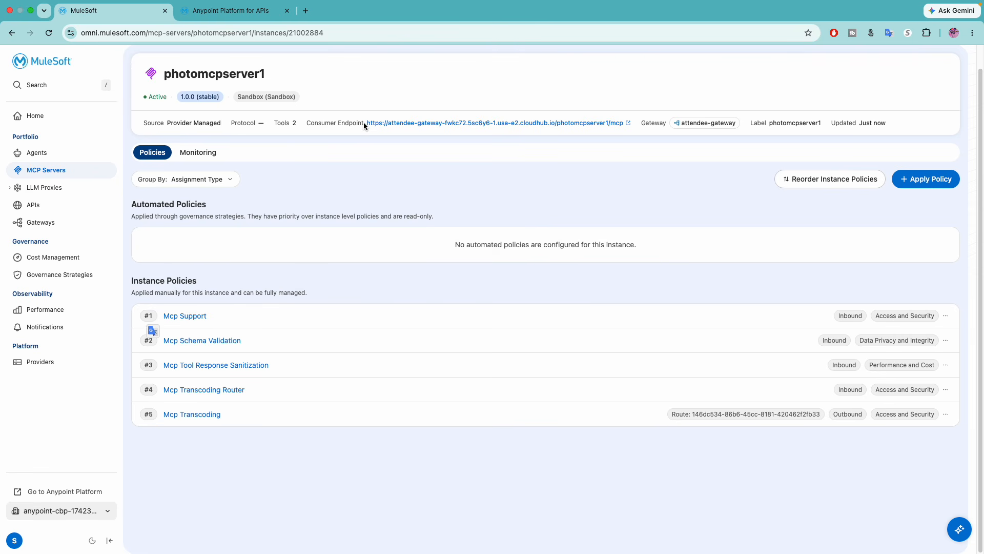
right_click(609, 122)
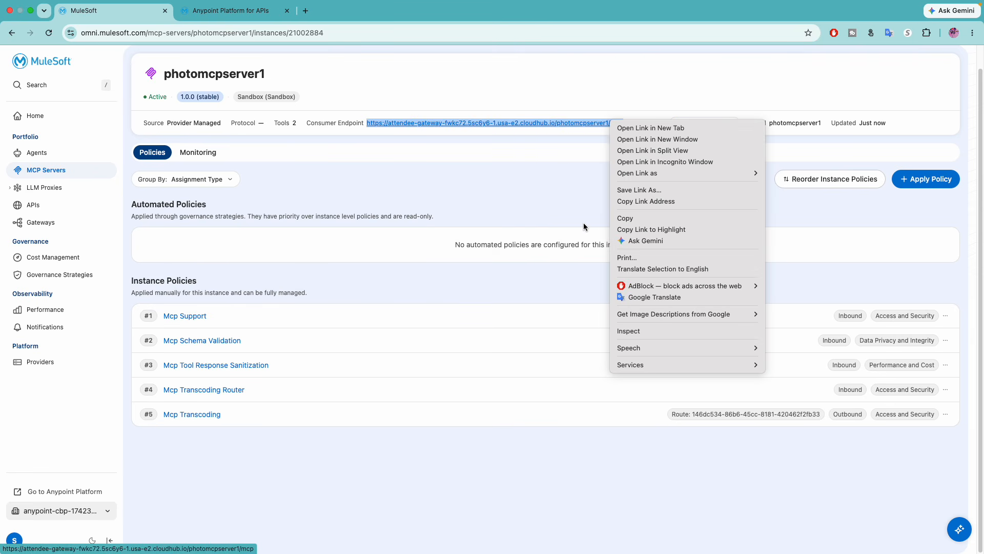
click(625, 220)
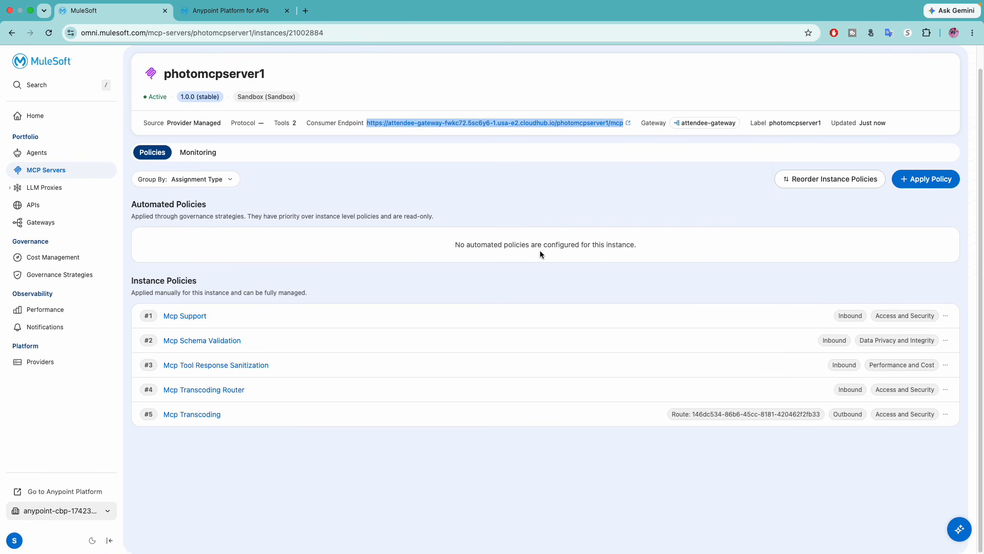
right_click(560, 128)
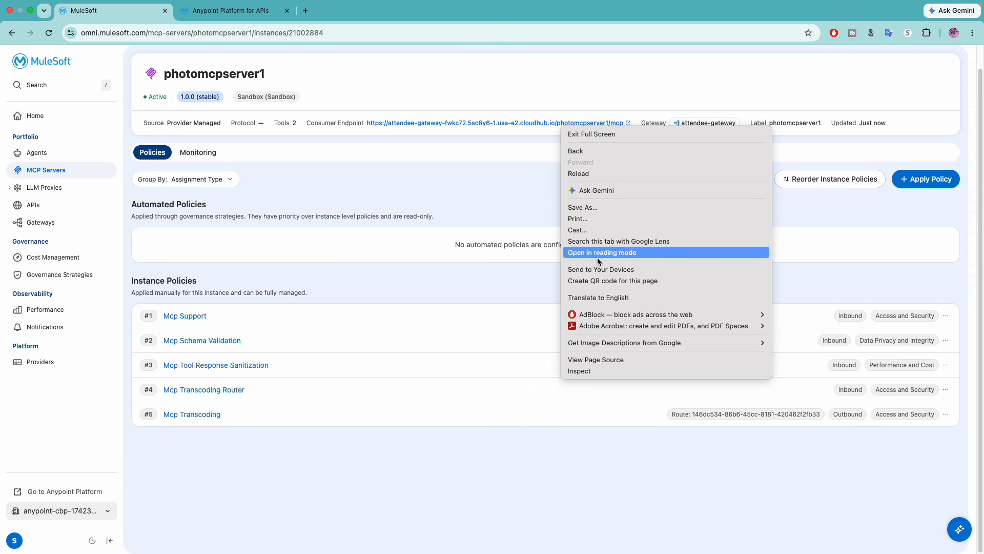
click(492, 158)
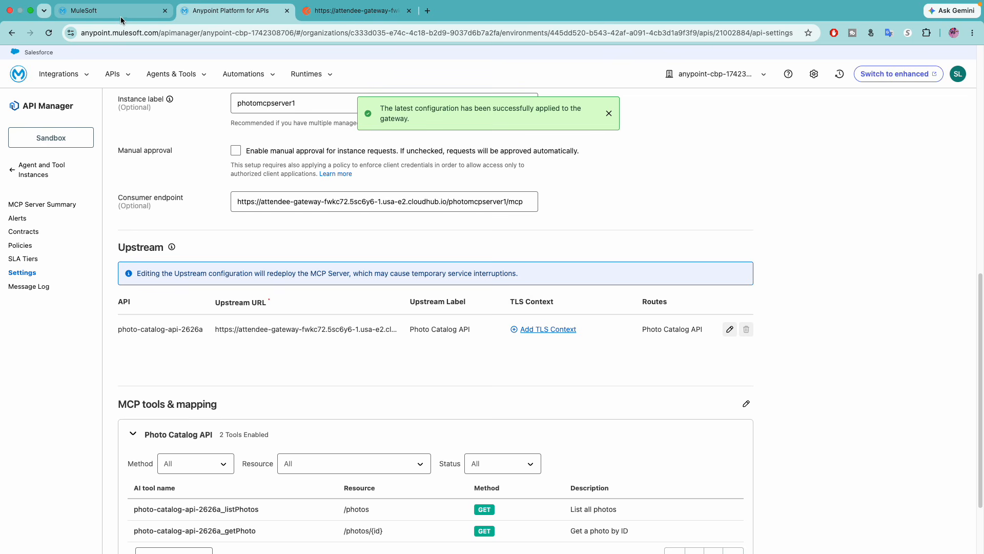
click(121, 10)
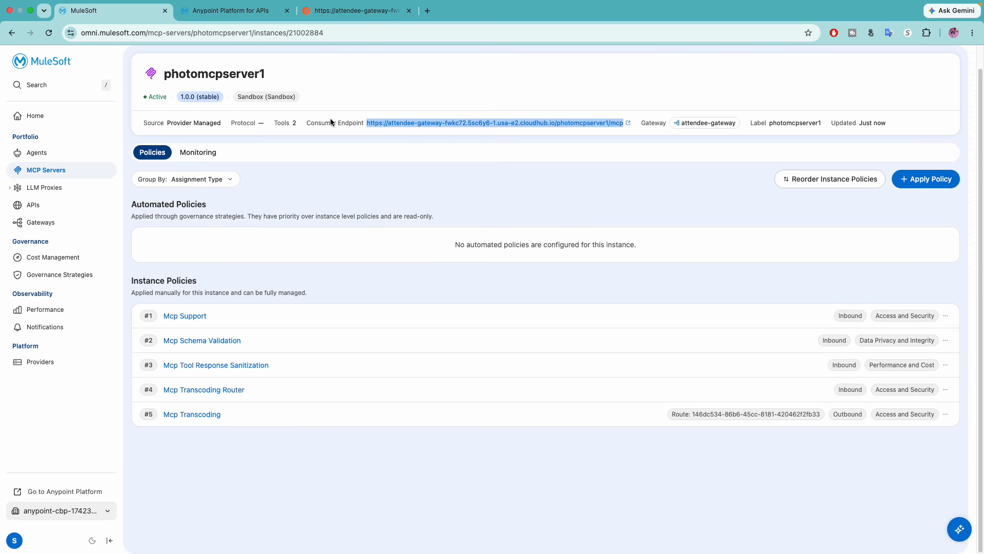
right_click(389, 121)
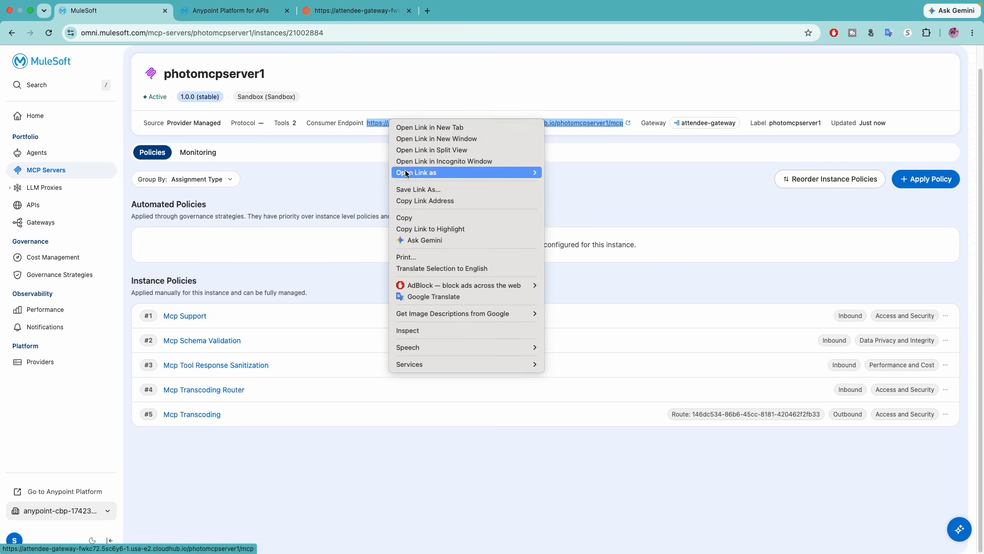
click(404, 218)
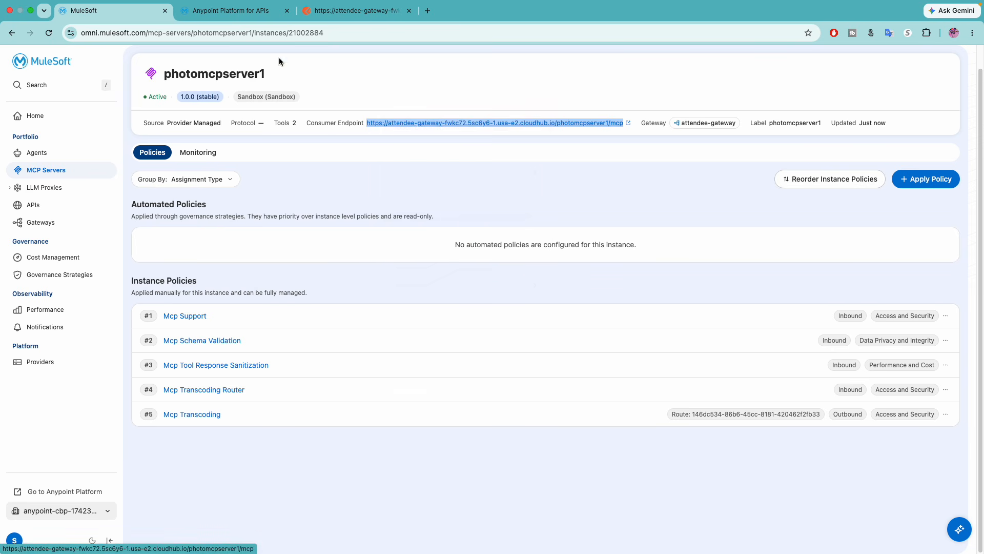
In API Manager, look up Photo Catalog API among the API instances and open PhotoMCPServer from the Agent and Tool Instances
click(222, 9)
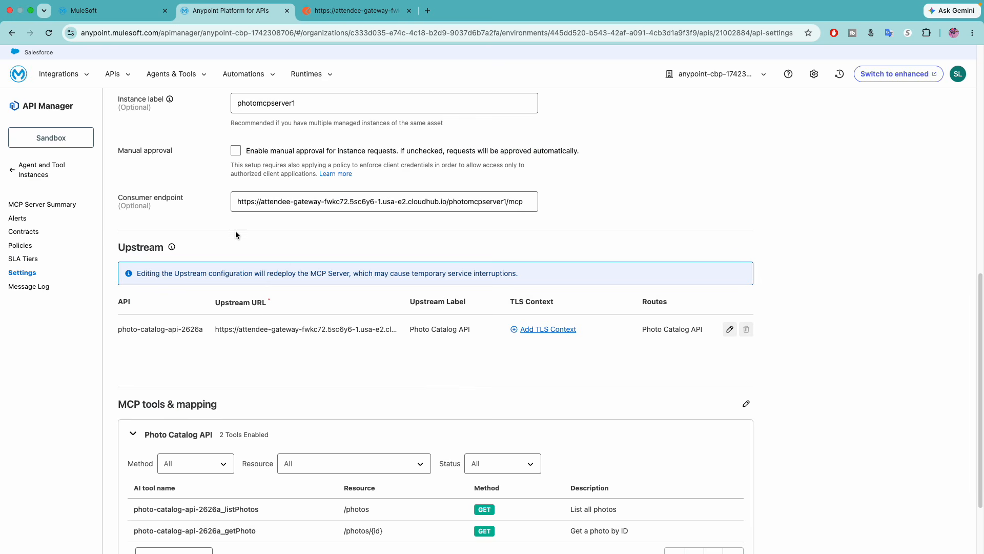
click(52, 172)
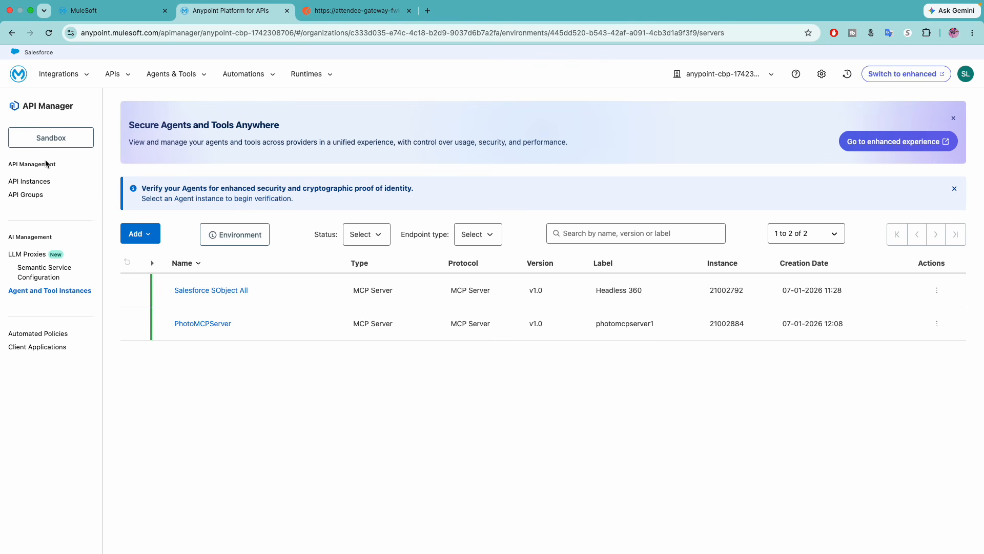
click(42, 181)
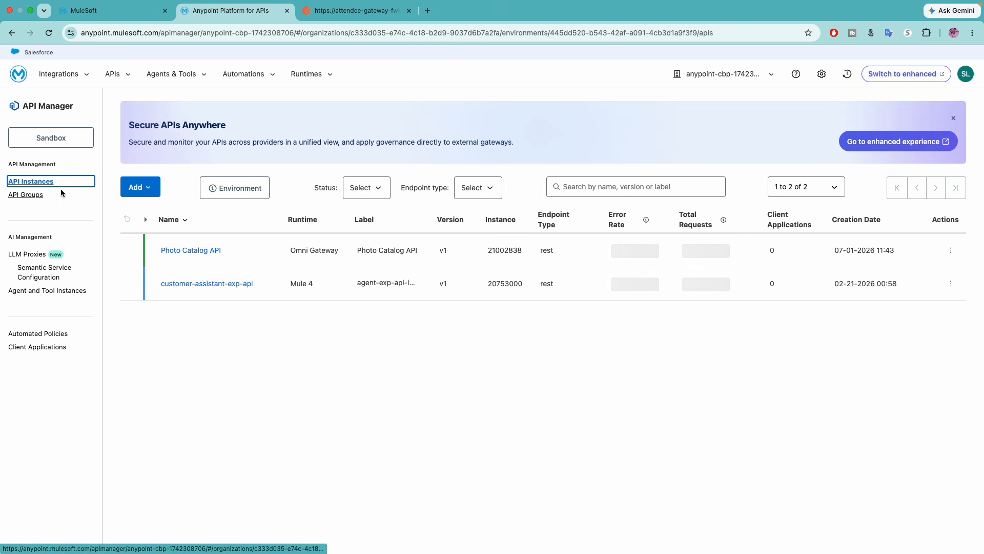
drag(254, 259, 154, 250)
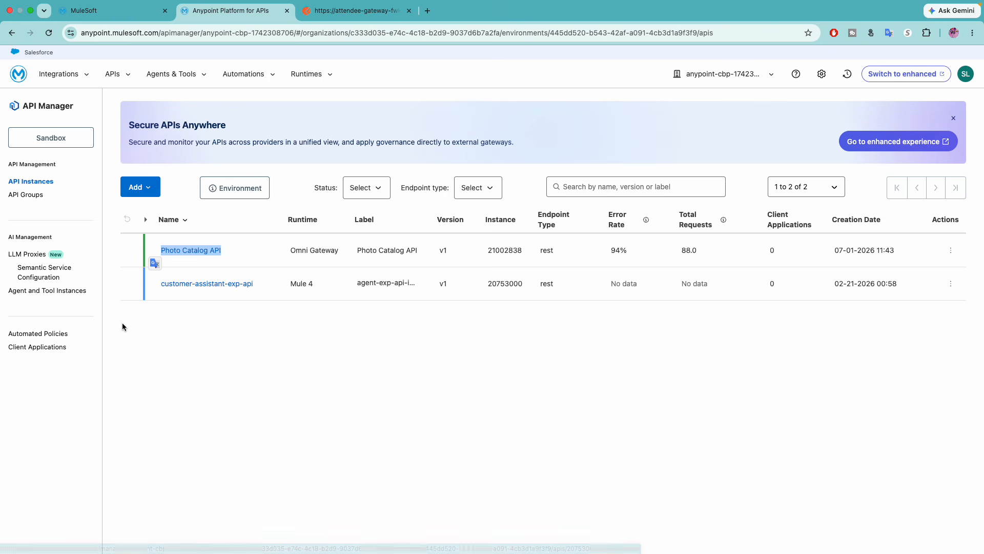
click(48, 292)
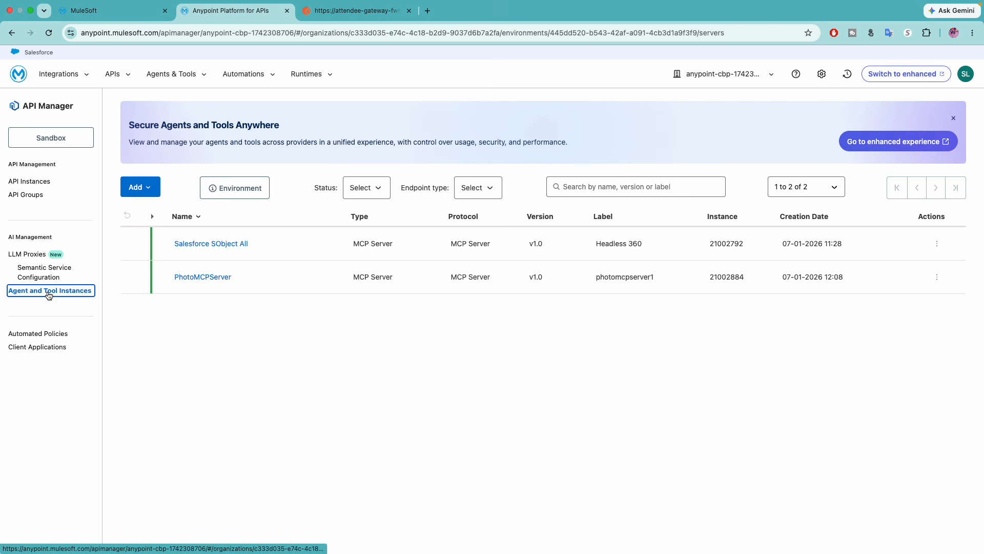
mouse_move(252, 321)
mouse_down()
mouse_move(140, 310)
mouse_move(248, 329)
mouse_up()
drag(169, 323, 233, 324)
click(201, 326)
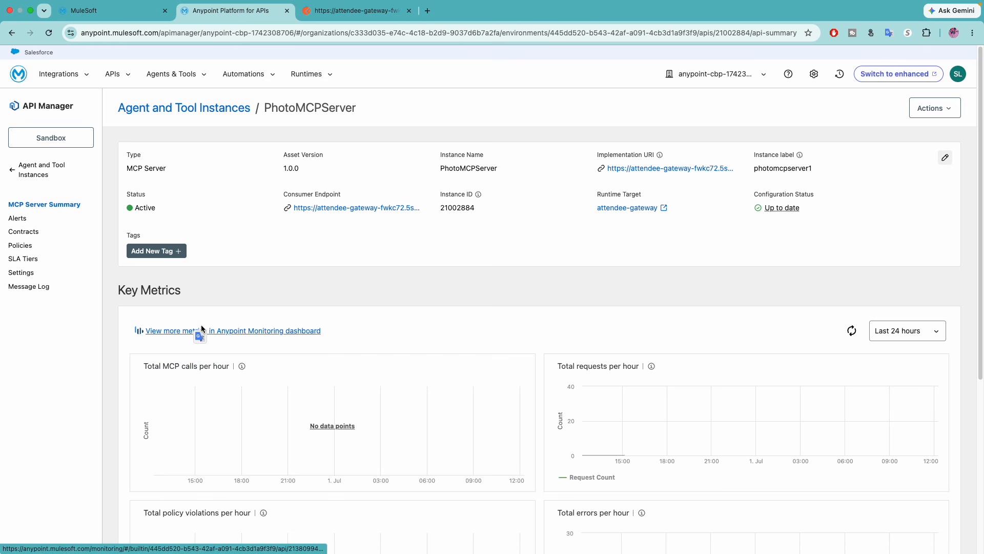
Open PhotoMCPServer's settings for editing and select its consumer endpoint URL
click(945, 157)
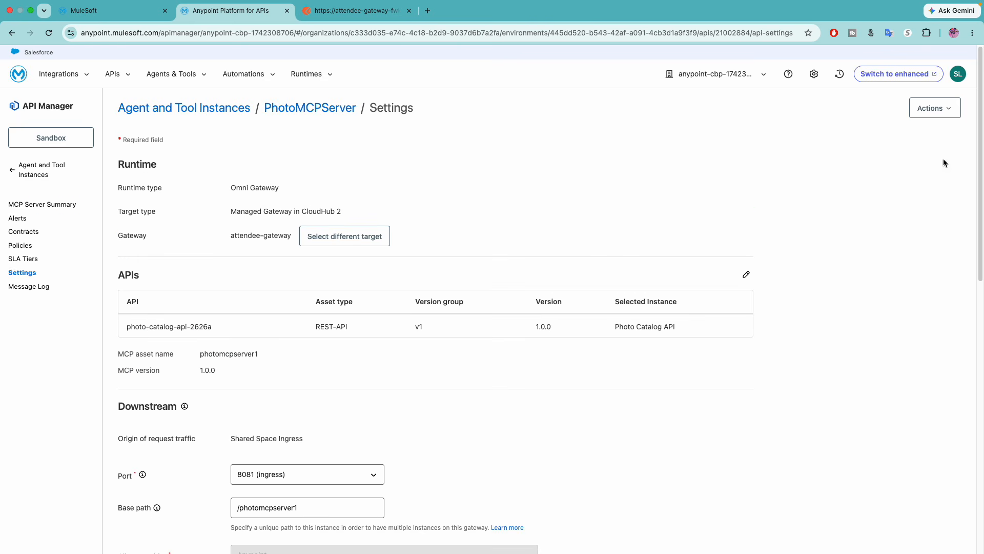
scroll(548, 375, down, 8)
click(298, 258)
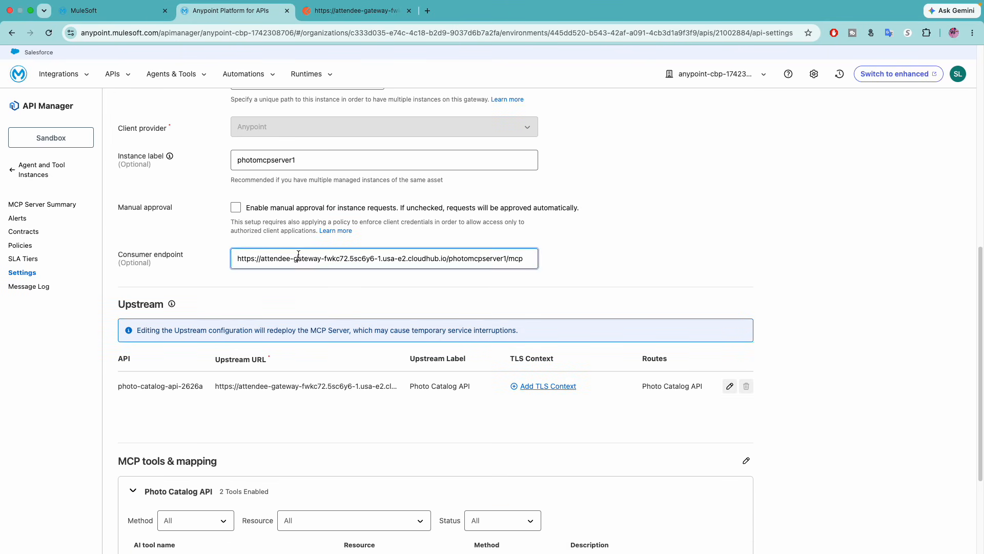
triple_click(298, 258)
scroll(398, 296, up, 8)
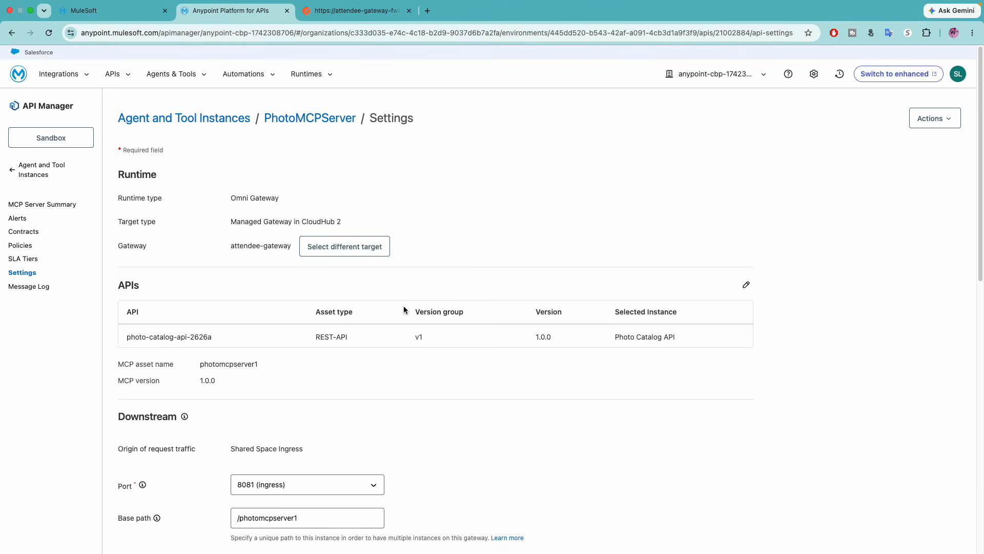
scroll(473, 304, down, 8)
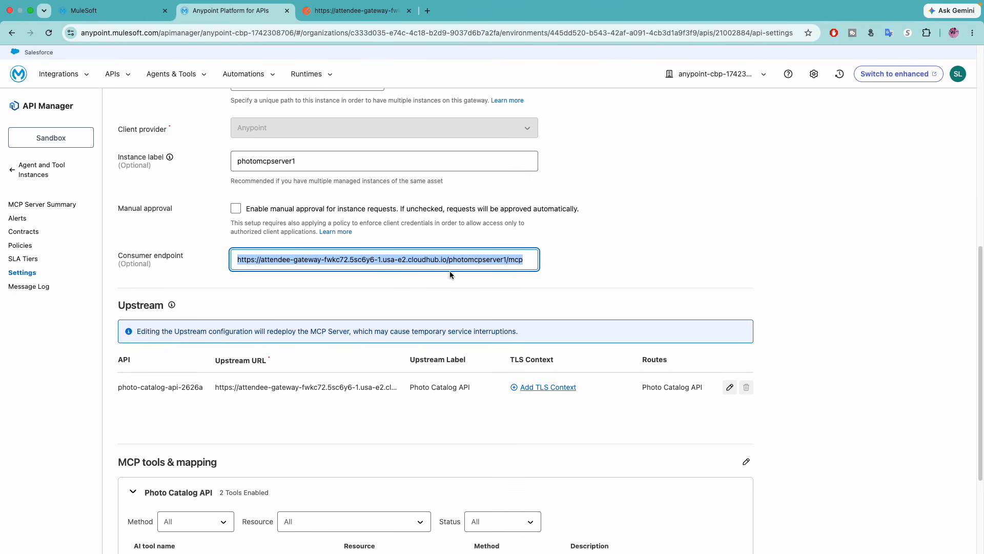
Switch to Postman and check the available request types and the MCP request's endpoint URL
click(366, 15)
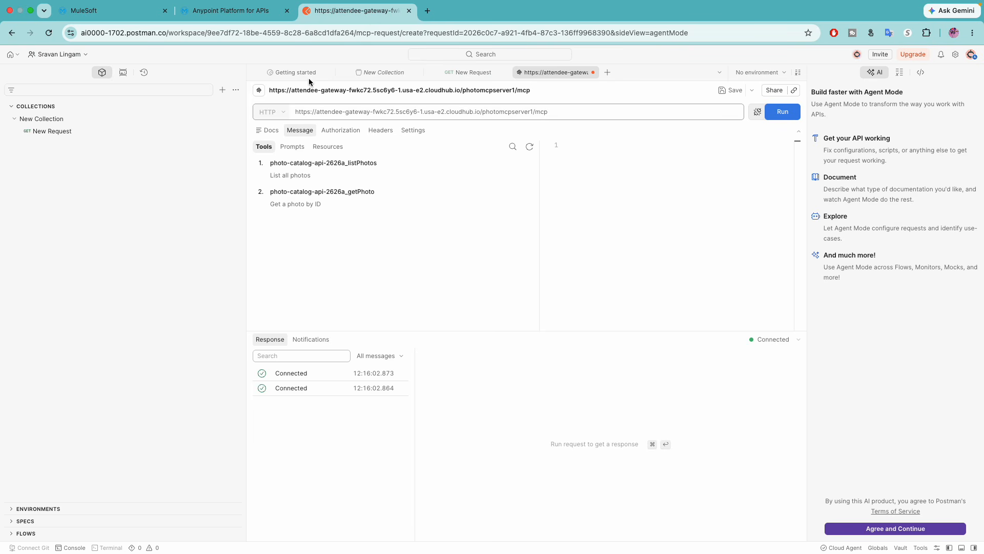
click(221, 90)
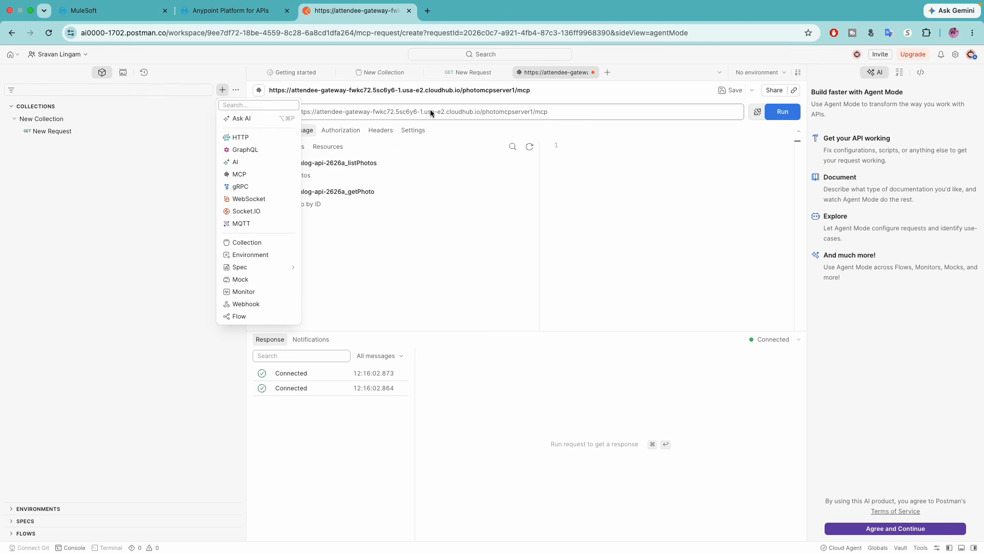
click(318, 117)
drag(299, 117, 556, 121)
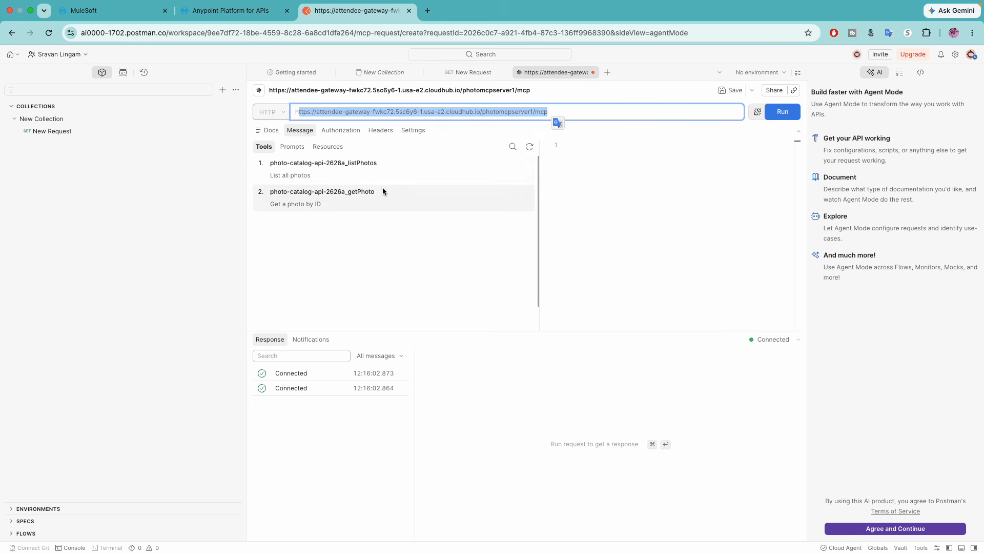
Inspect the input parameters of the MCP request's listPhotos and getPhoto tools
click(290, 173)
click(310, 270)
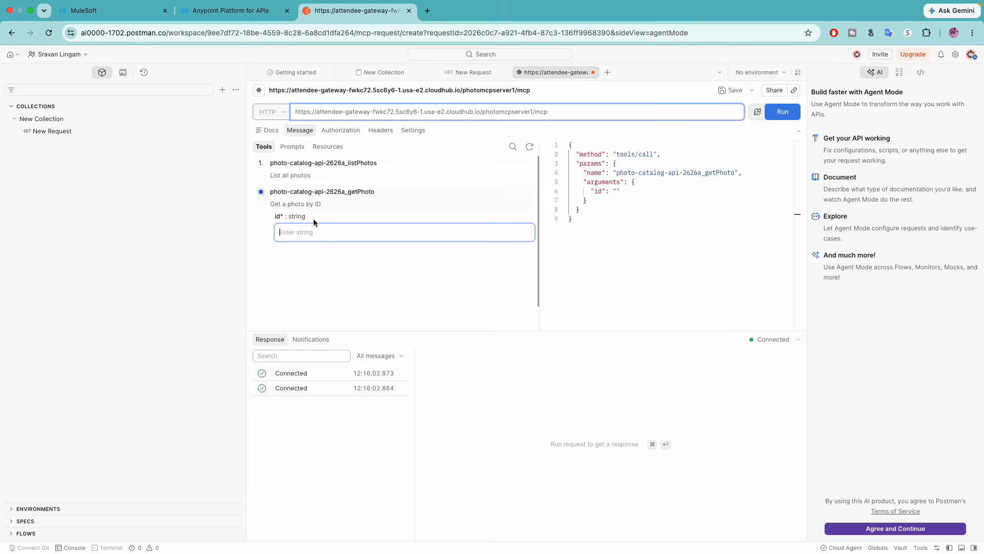
click(340, 172)
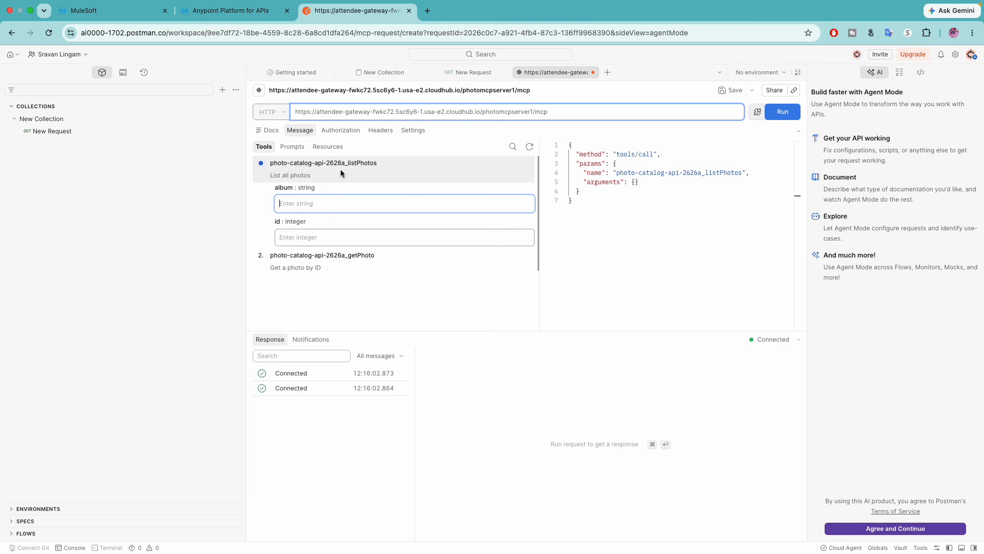
click(304, 257)
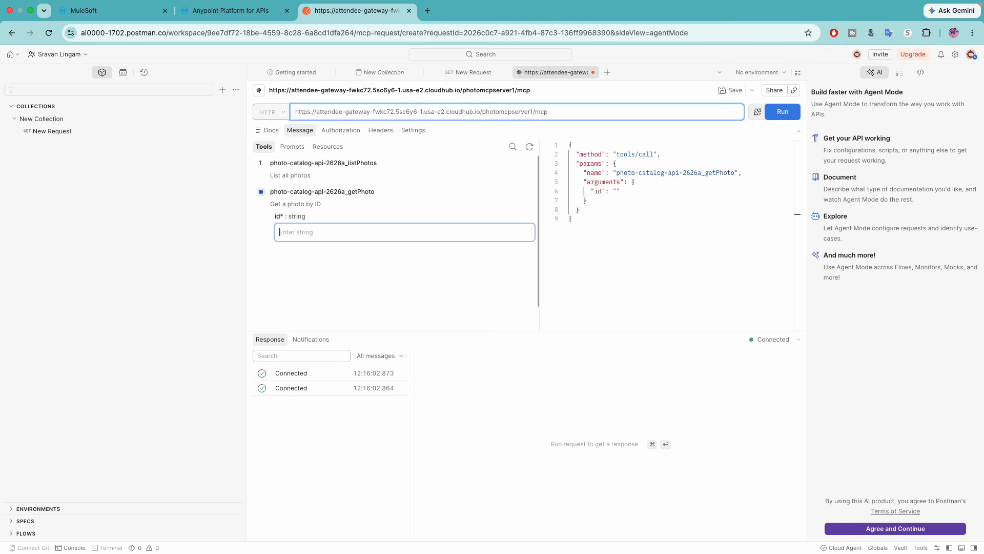
key(super+Tab)
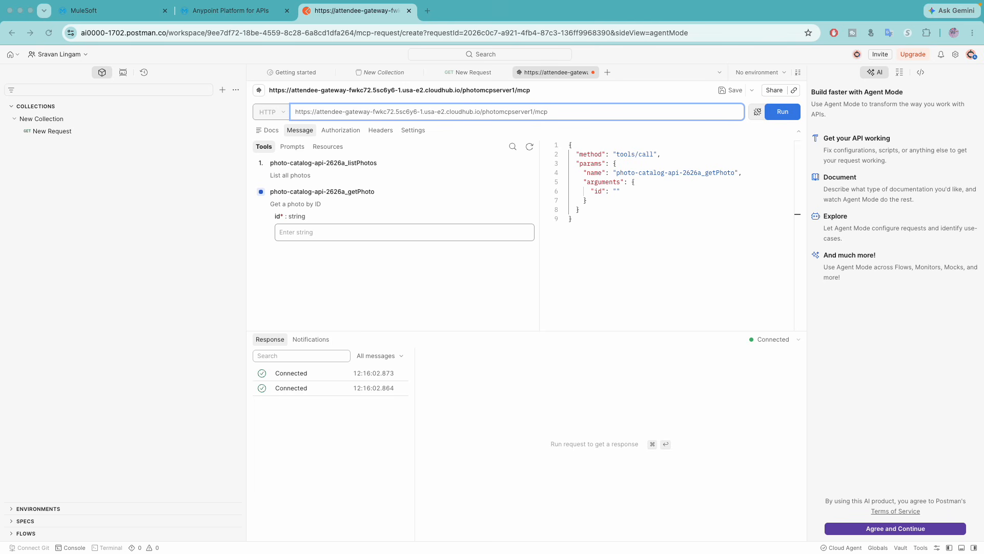
key(super+Tab)
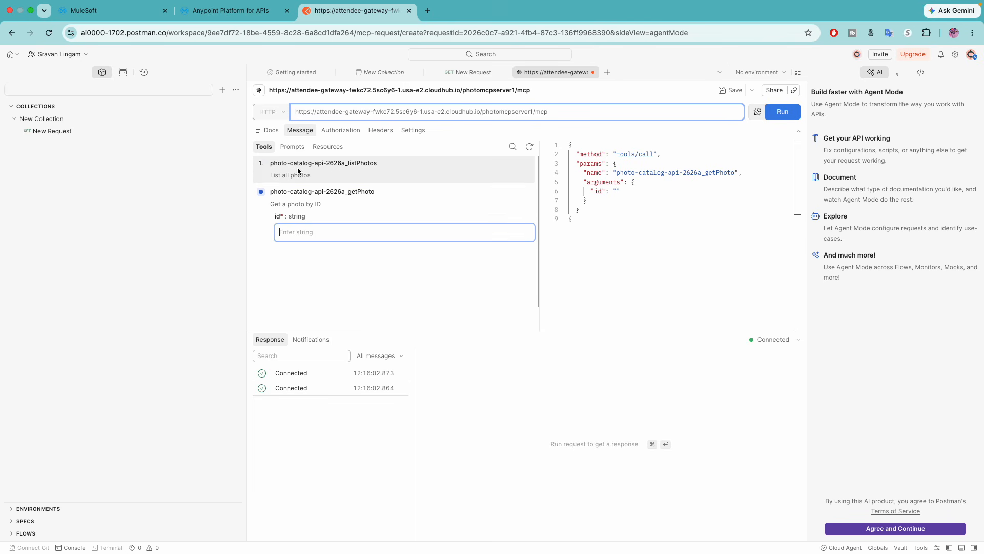
Choose the photo-catalog-api-2626a_listPhotos tool and set both its album and id arguments to 1
click(298, 171)
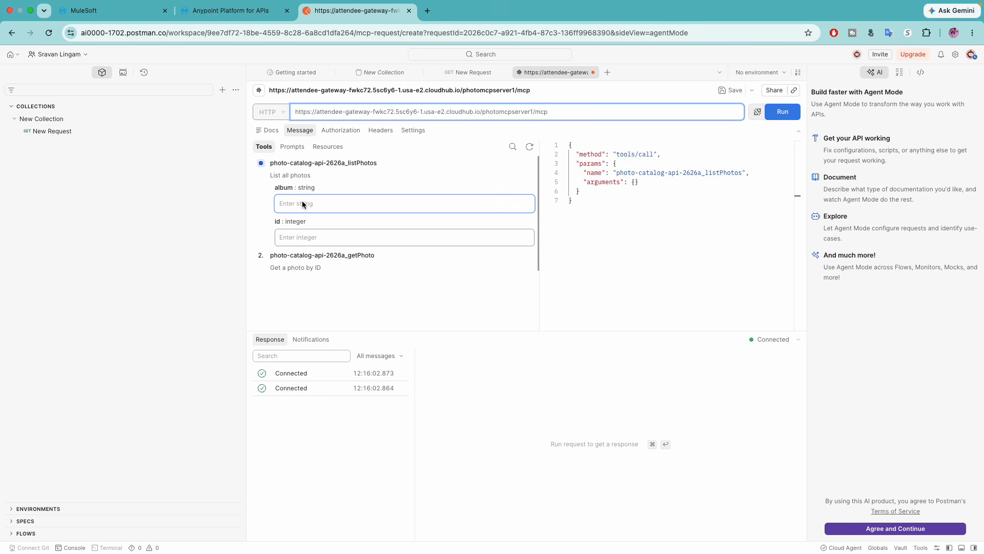
text(1)
click(303, 236)
text(1)
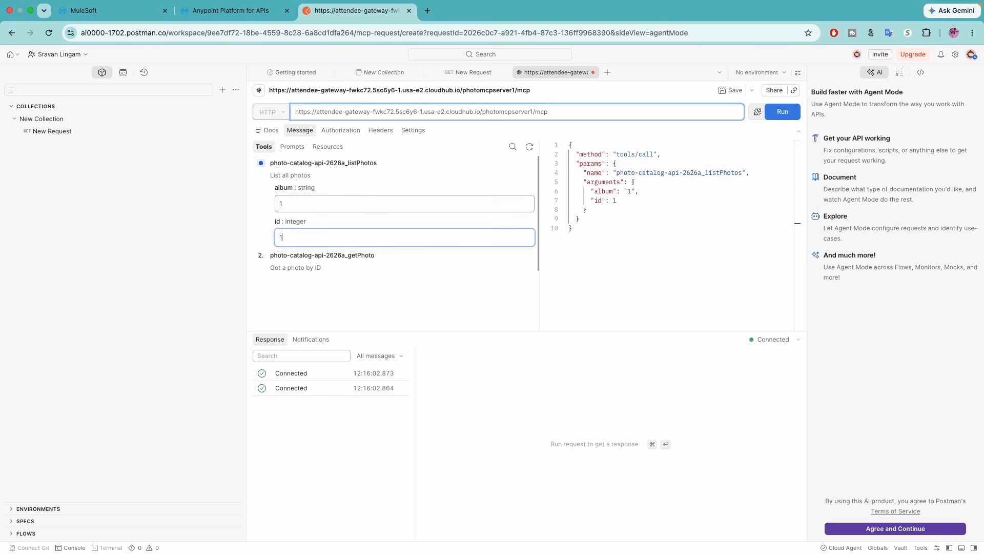
Review the method, tool name and arguments in the generated tools/call message and run the listPhotos request
drag(709, 238, 567, 145)
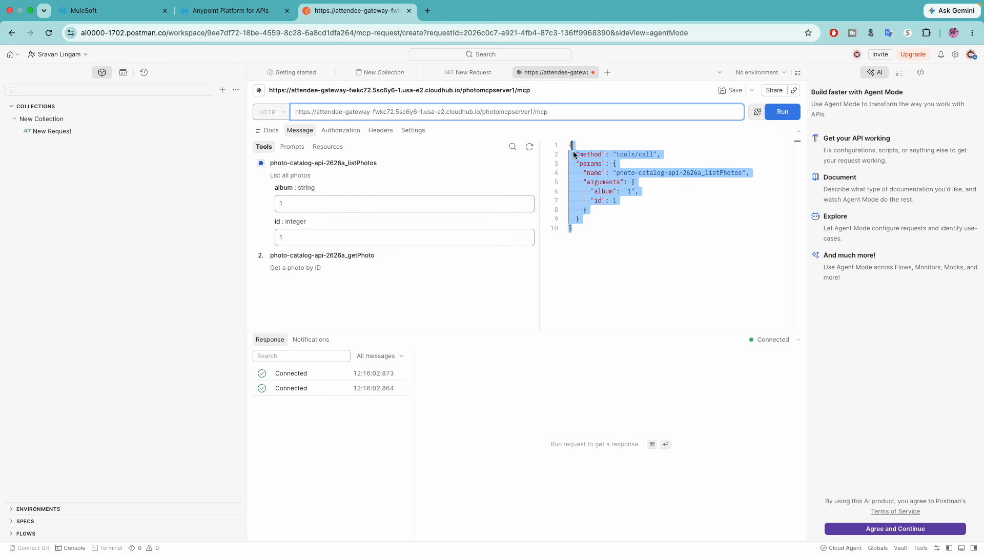
click(652, 154)
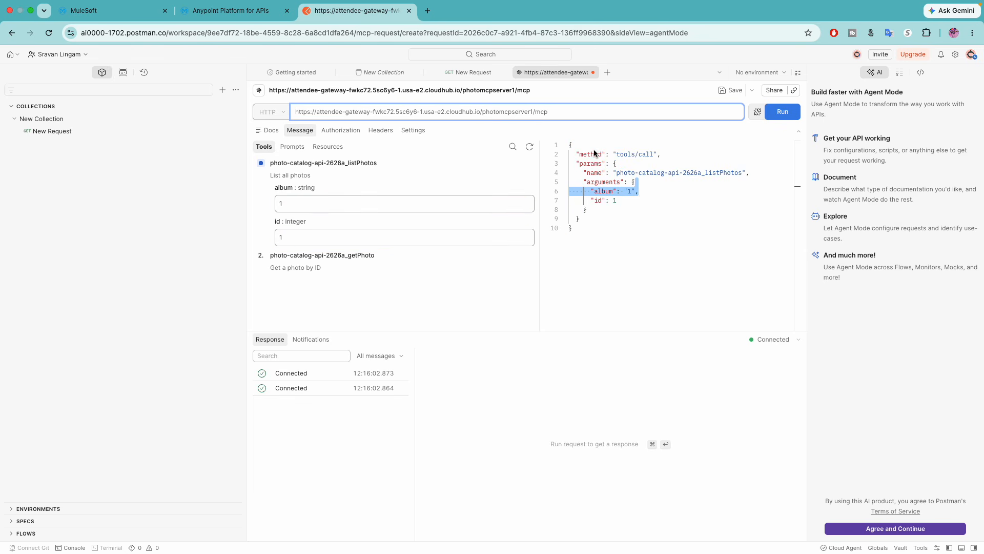
double_click(593, 154)
double_click(629, 153)
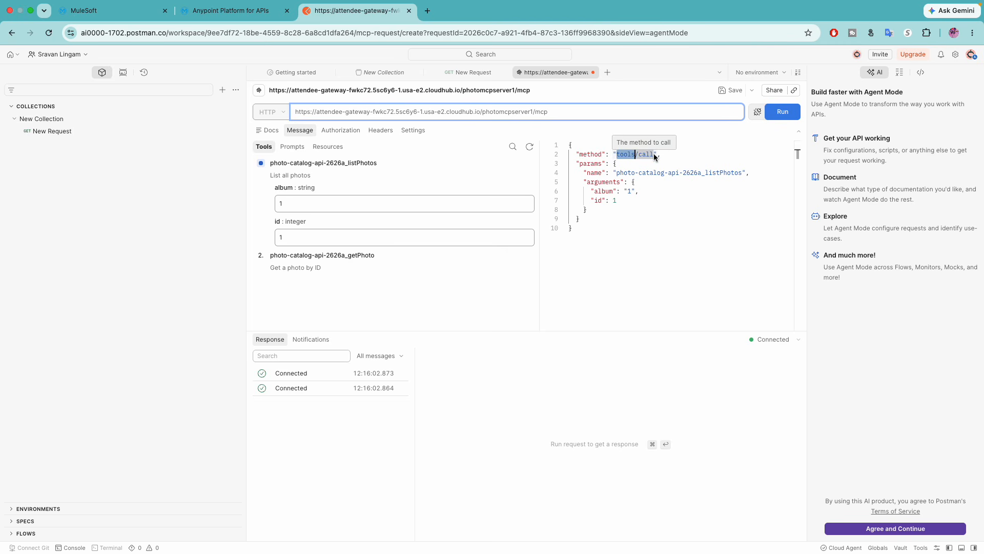
click(654, 154)
drag(654, 155, 620, 154)
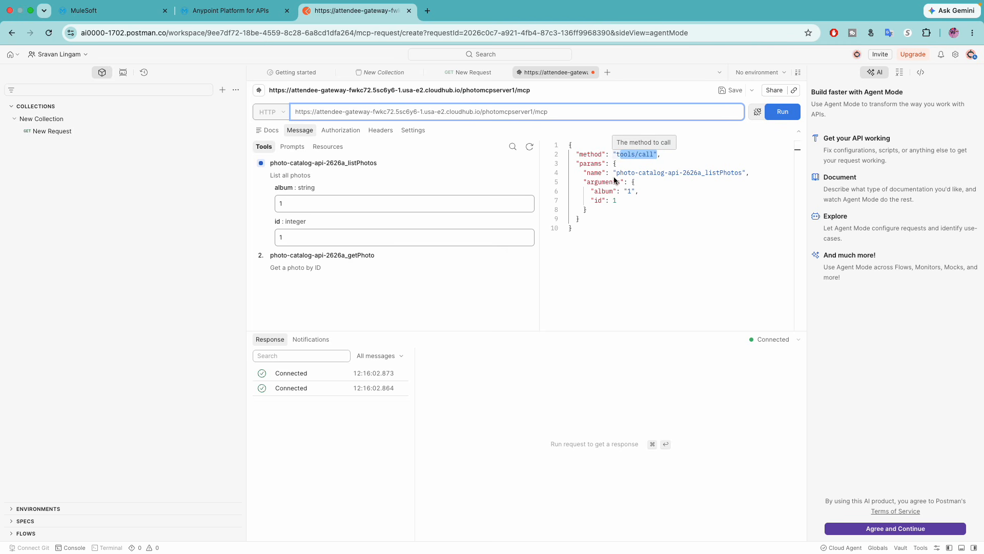
double_click(591, 173)
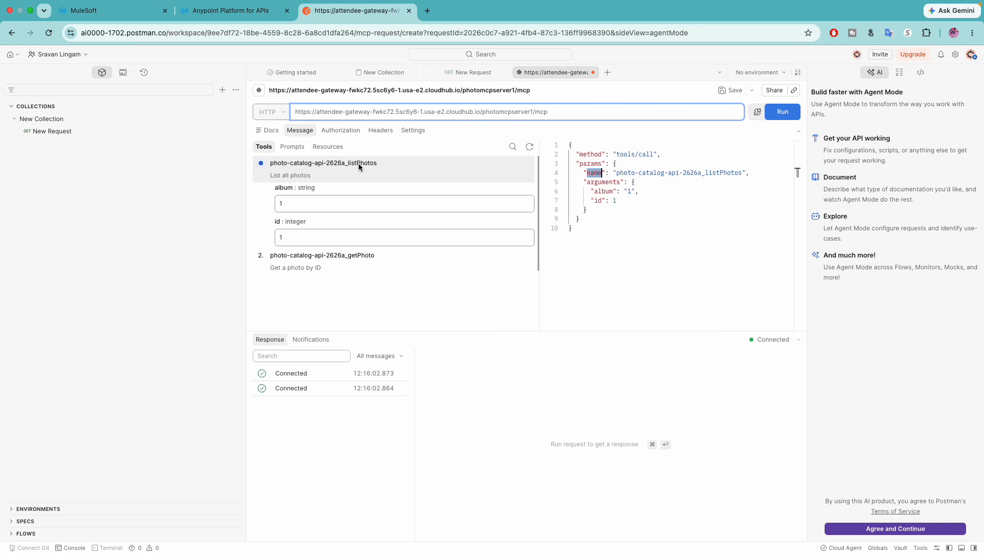
double_click(678, 172)
double_click(629, 191)
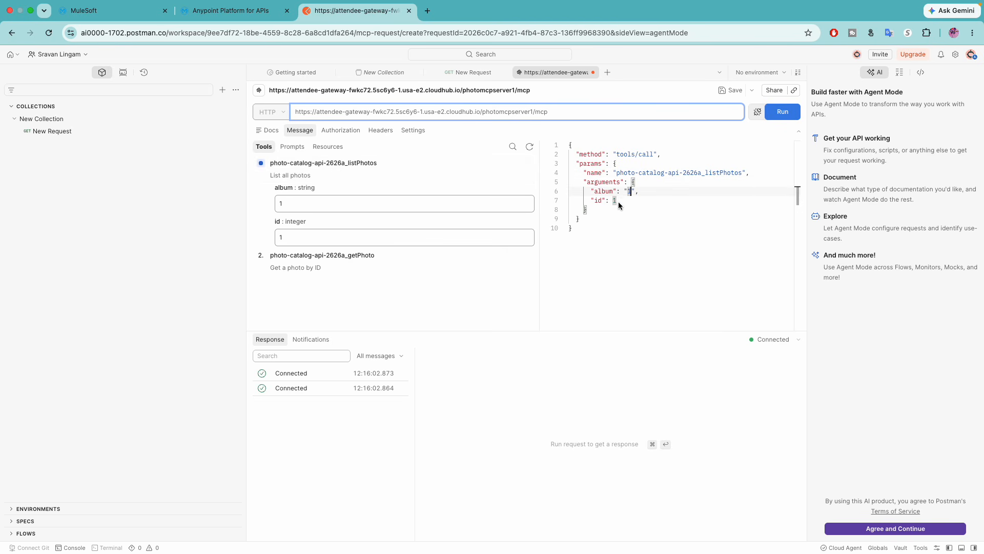
click(778, 114)
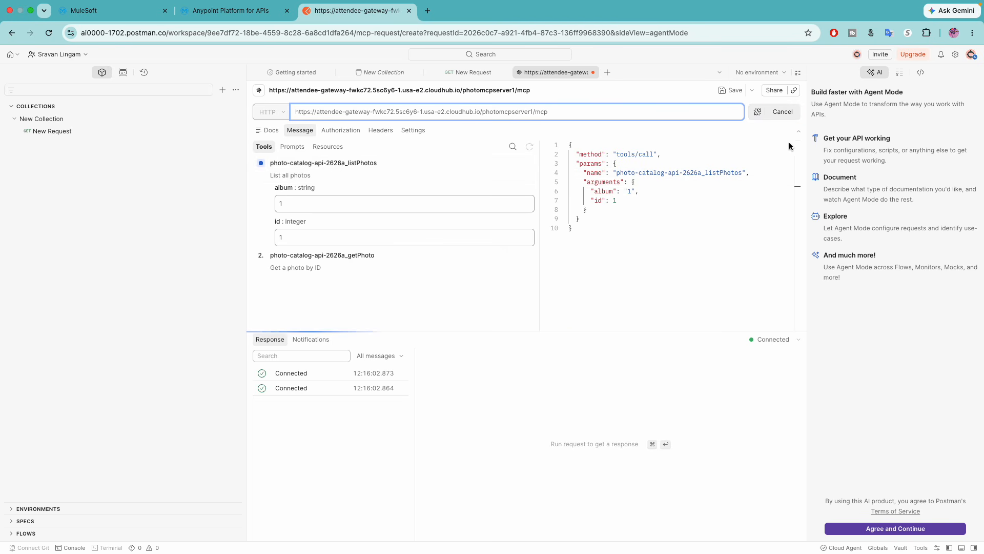
Review the returned text and isError value in the listPhotos response and look at the JSONPlaceholder website in a new browser tab
double_click(621, 461)
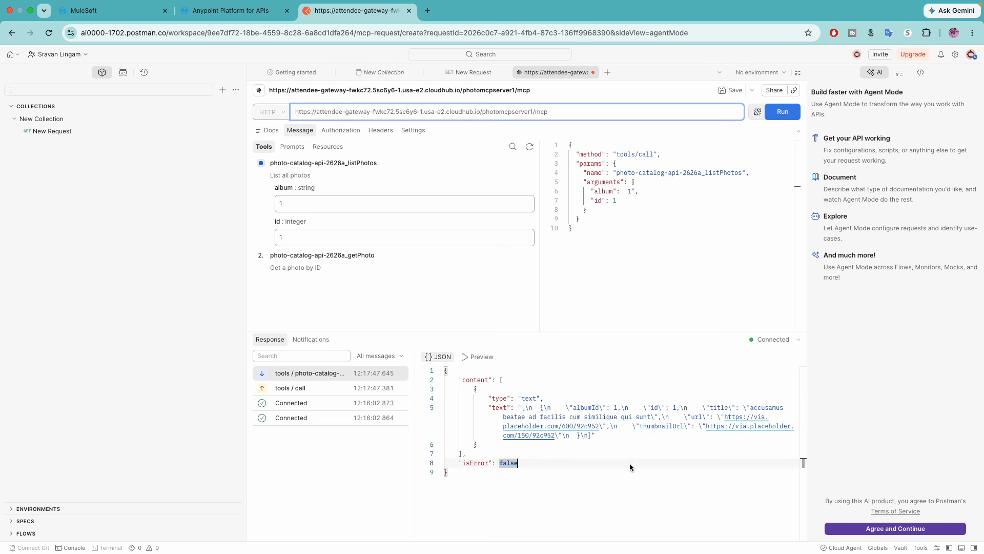
drag(515, 407, 604, 438)
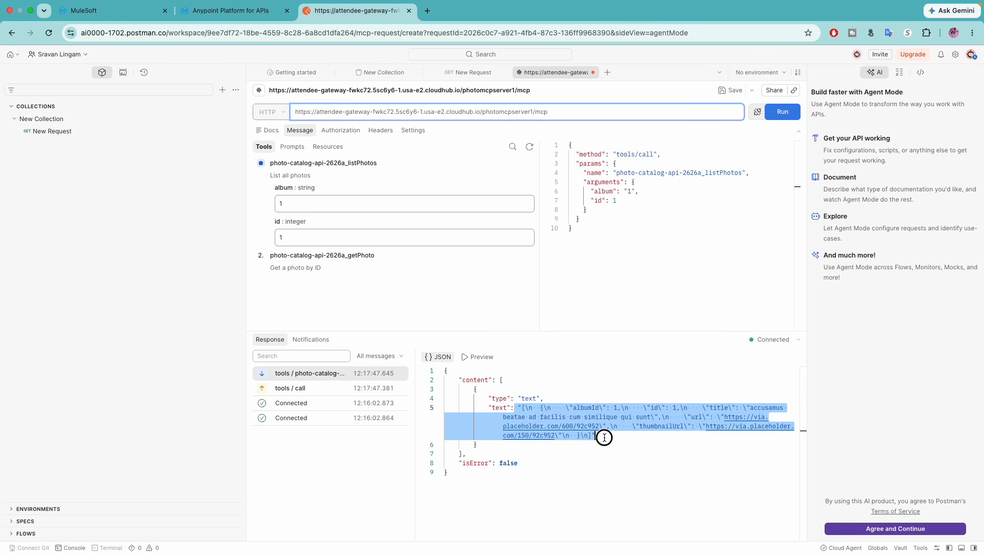
click(427, 12)
text(jso)
key(Down)
key(Down)
key(Down)
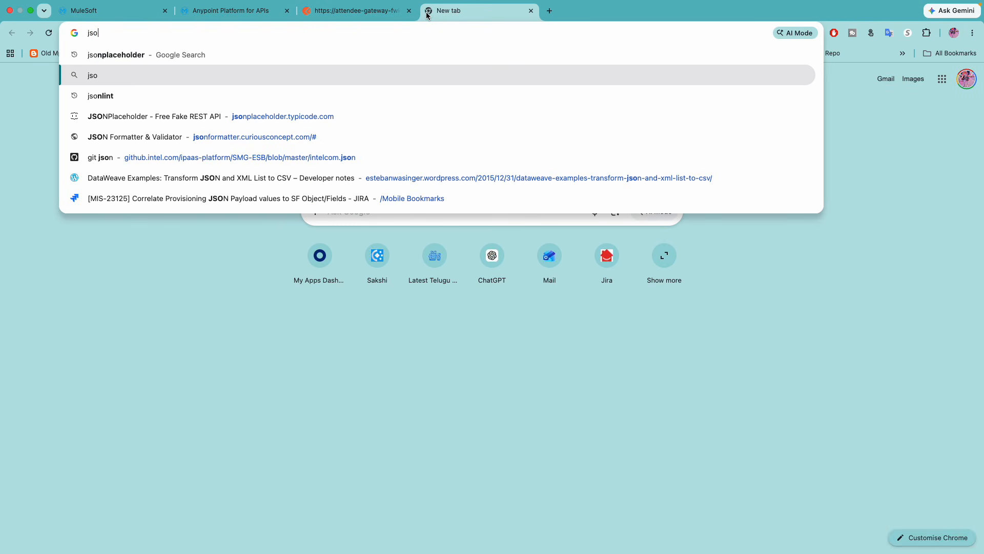
key(Return)
scroll(472, 228, down, 20)
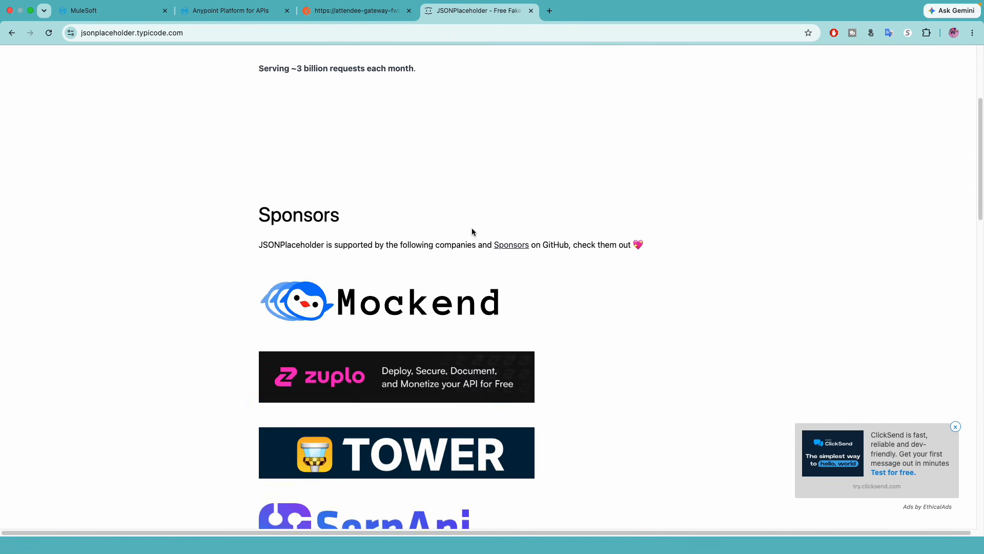
click(359, 10)
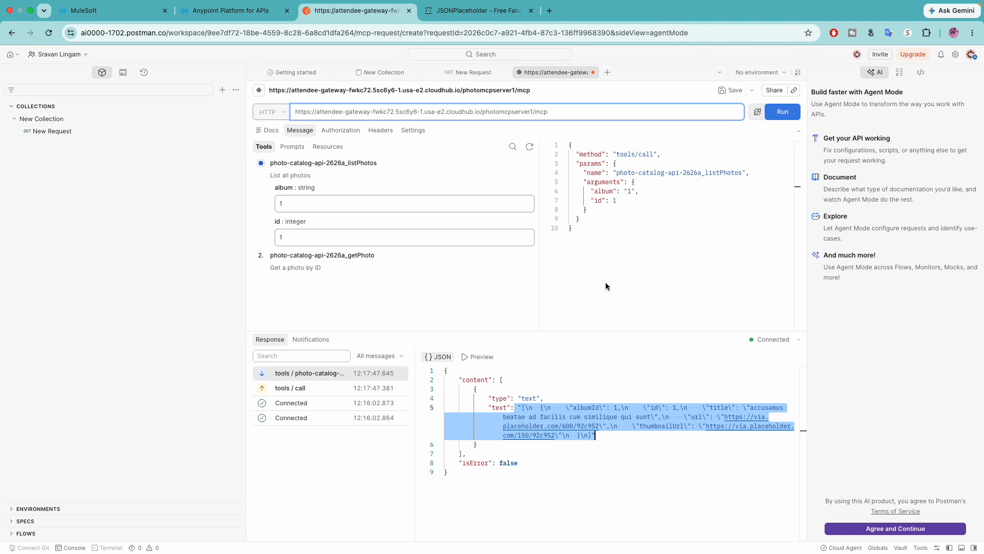
Choose the photo-catalog-api-2626a_getPhoto tool, set its id argument to 1, run the request and review the response
click(336, 267)
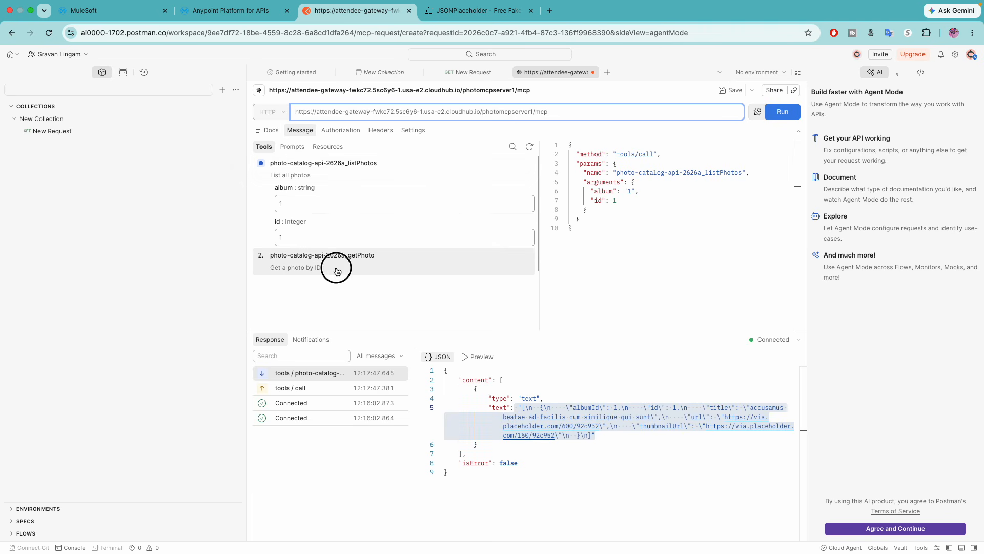
text(1)
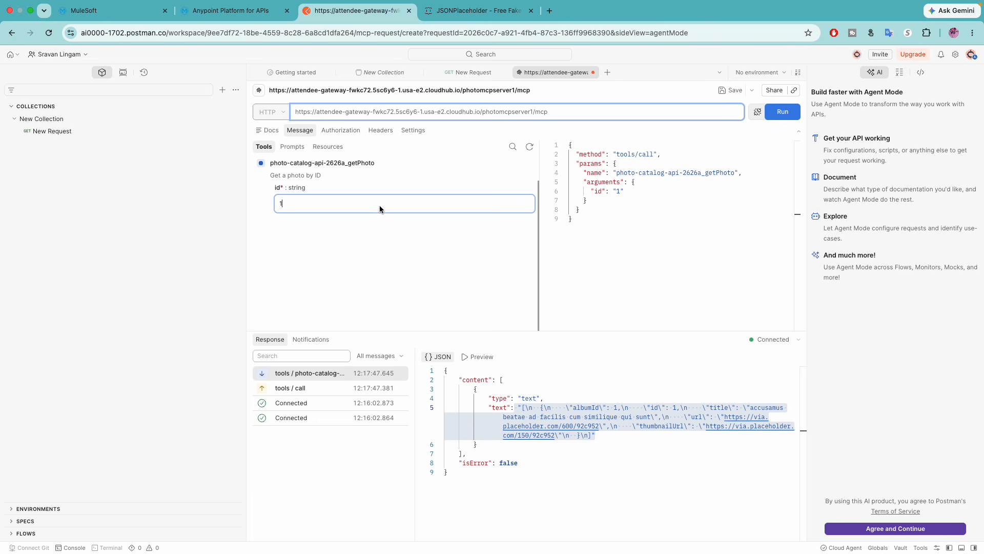
drag(610, 173, 751, 176)
click(782, 112)
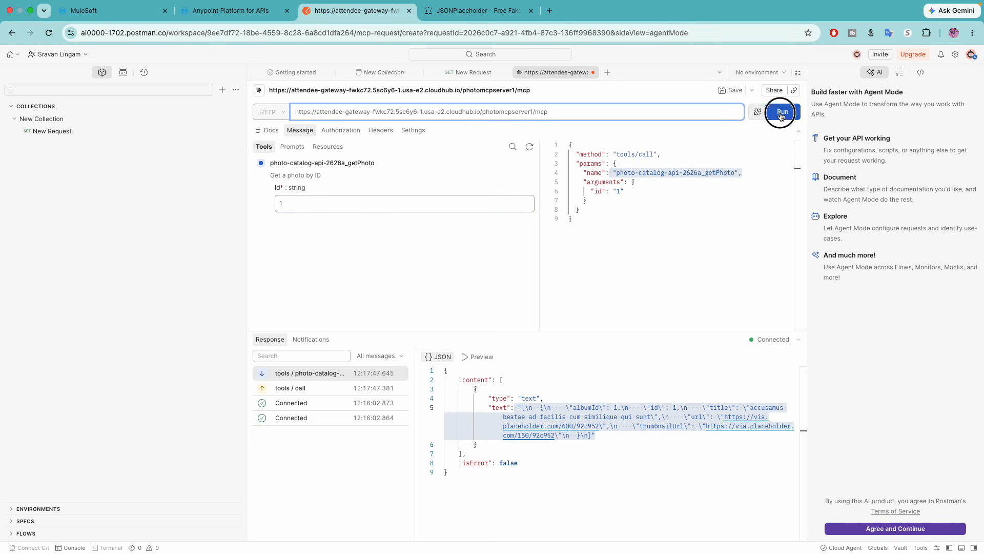
drag(601, 463, 570, 418)
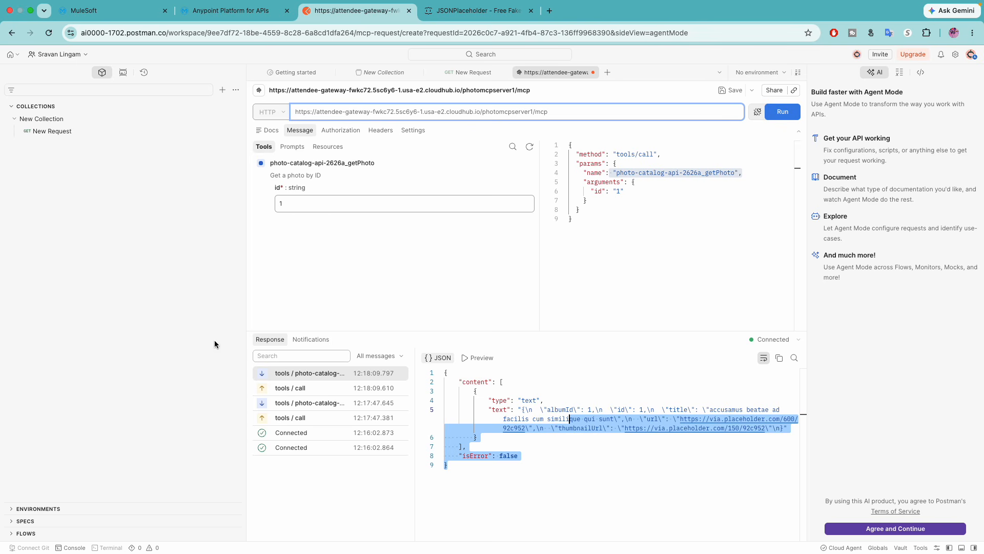
Check the MCP request's endpoint URL and review the consumer endpoint, upstream and MCP tools mapping in the MCP server's API Manager settings
triple_click(373, 113)
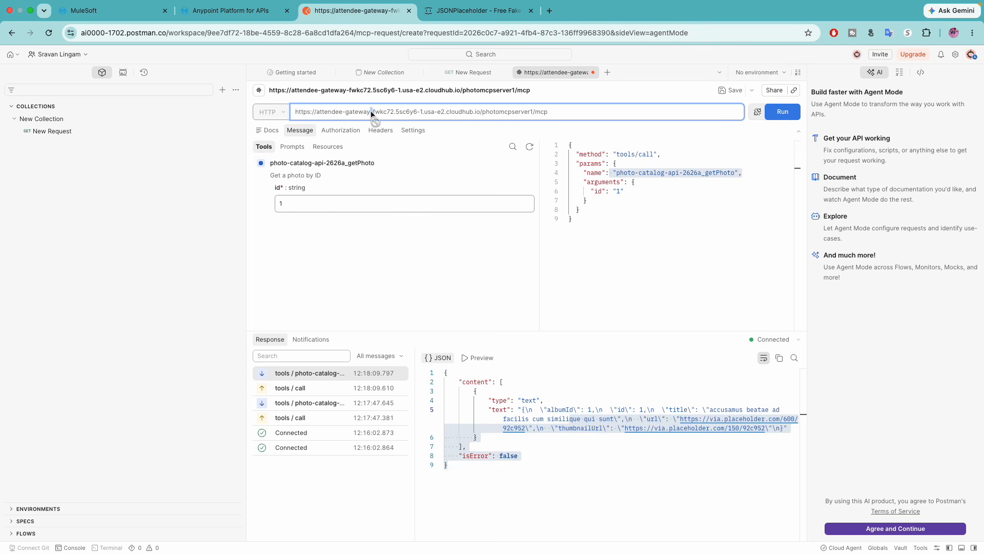
click(216, 15)
scroll(256, 283, down, 3)
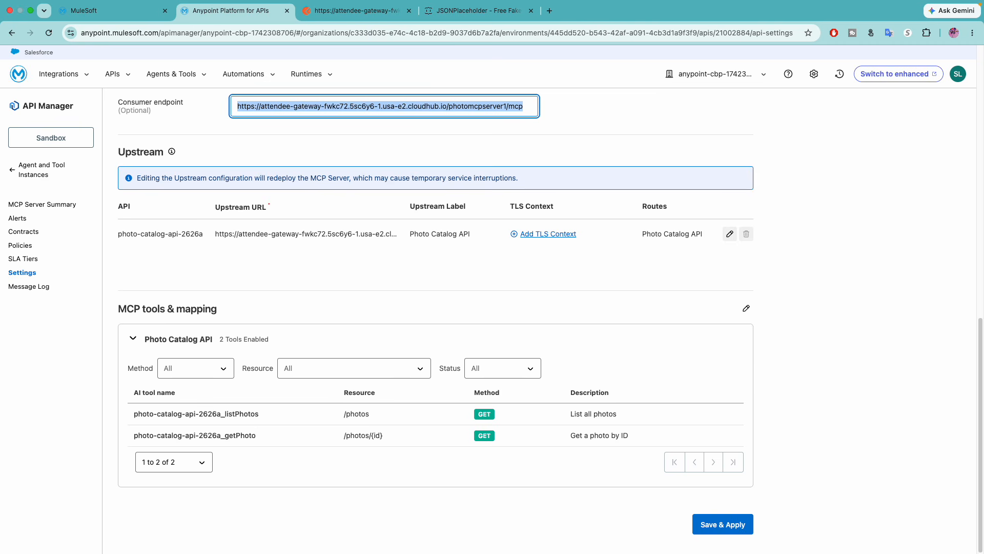
key(super+Tab)
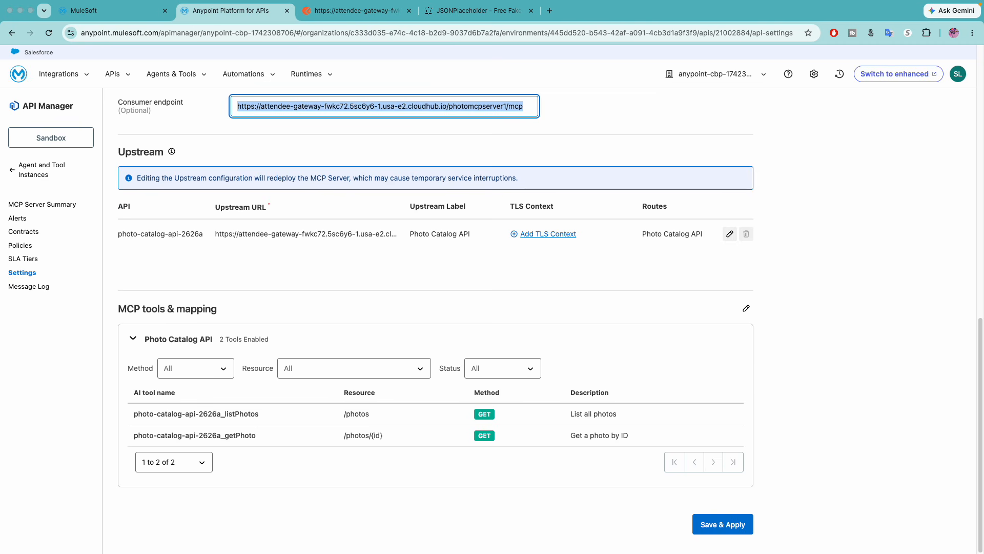